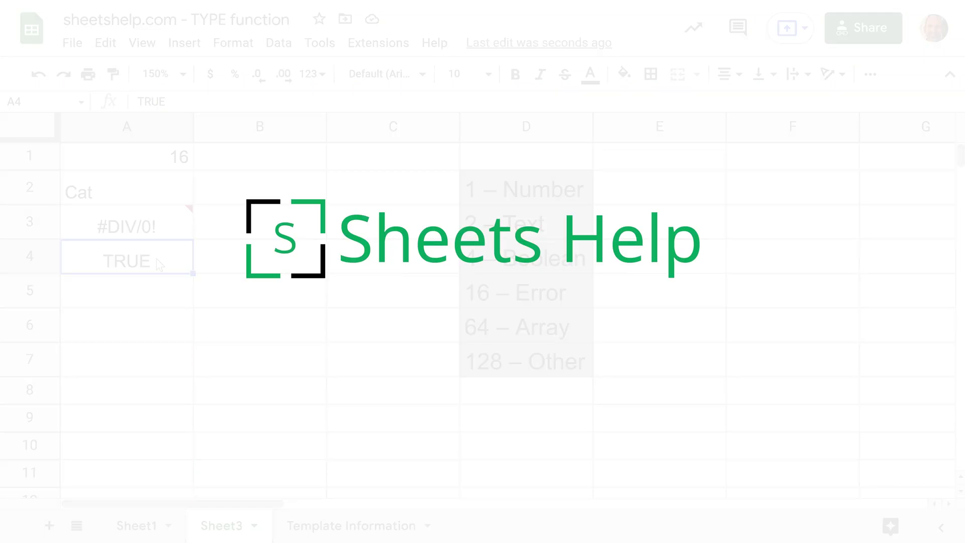
Step: Enter =TYPE(A1) in cell B1 and accept the suggested autofill to apply the formula to B2:B4
click(170, 232)
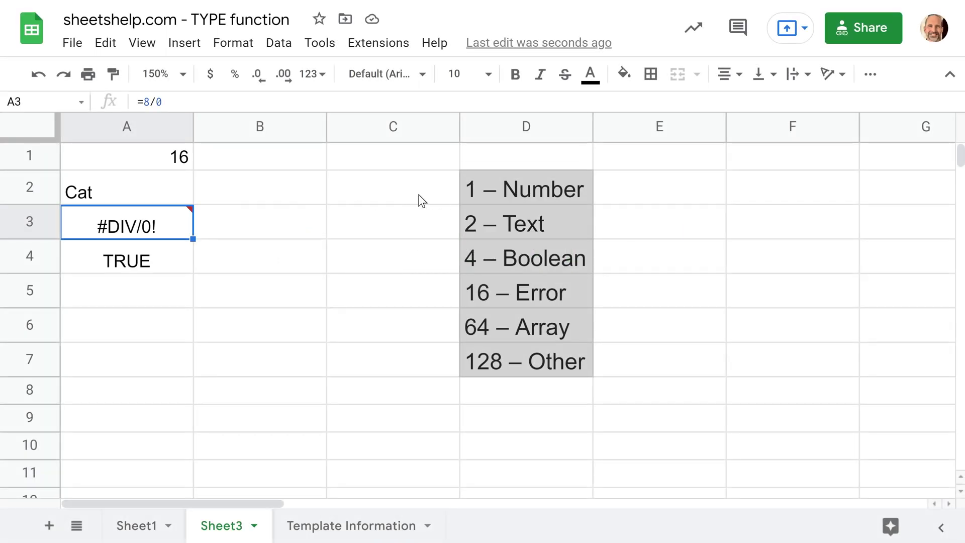
click(294, 165)
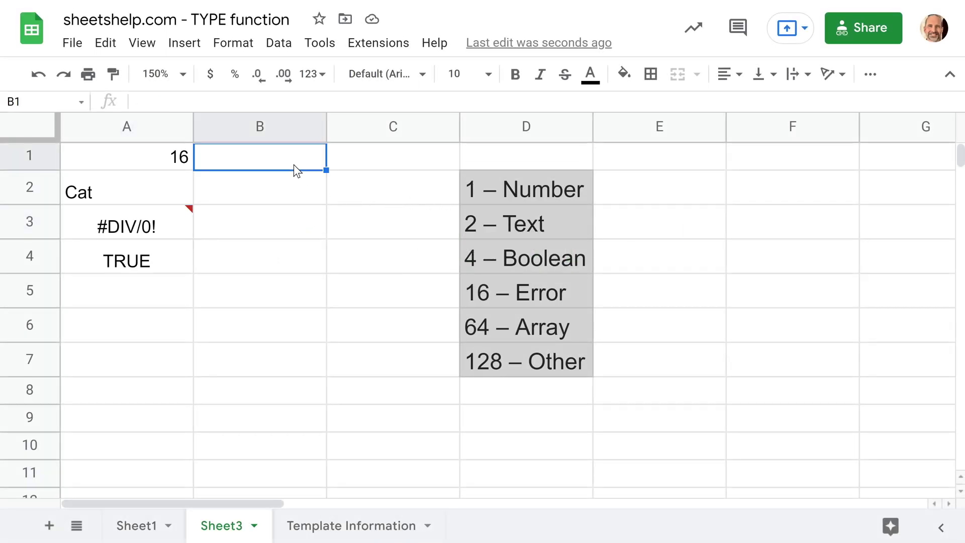
text(=)
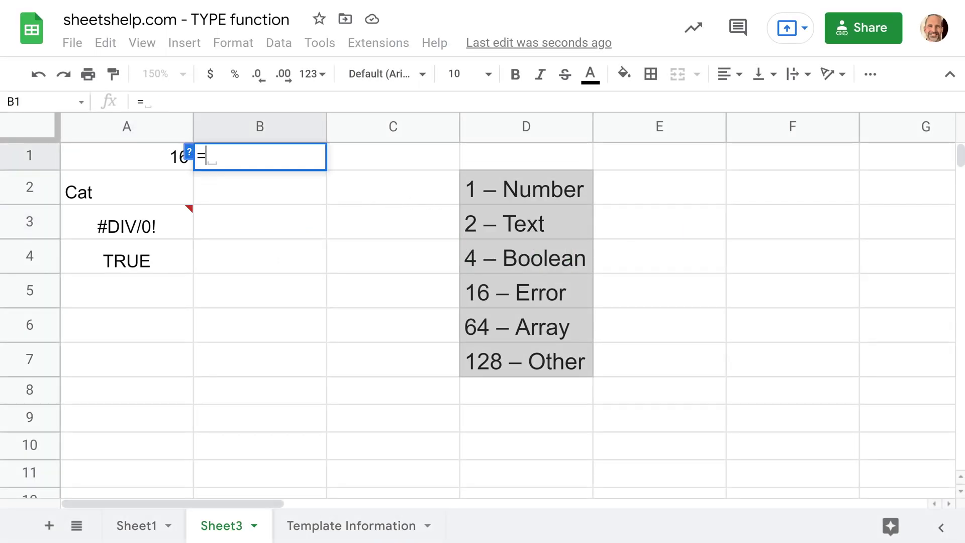
text(TYPE)
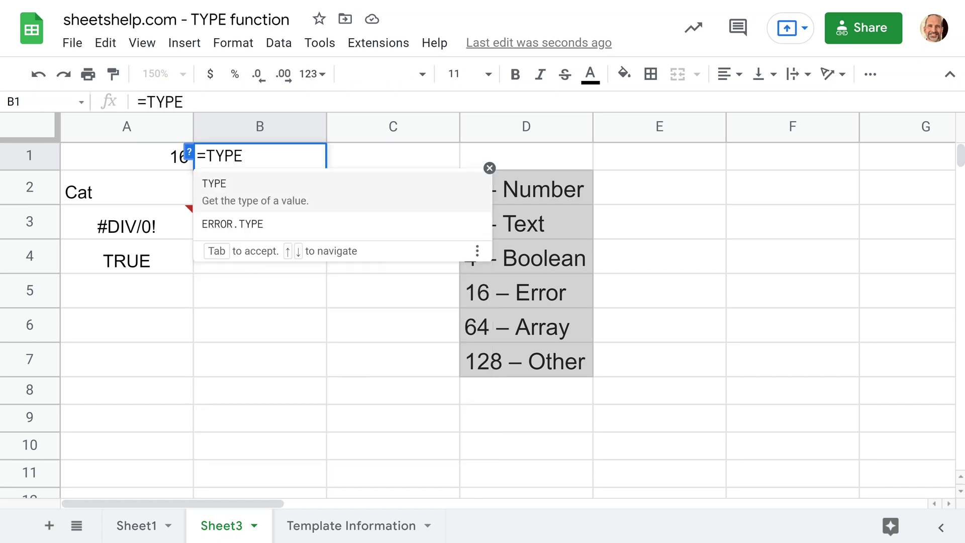
click(289, 206)
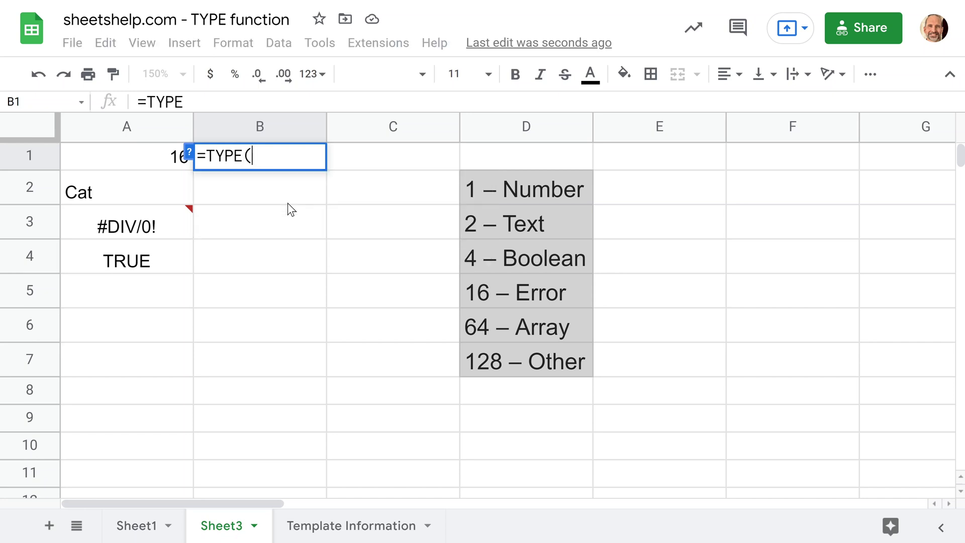
click(142, 160)
text())
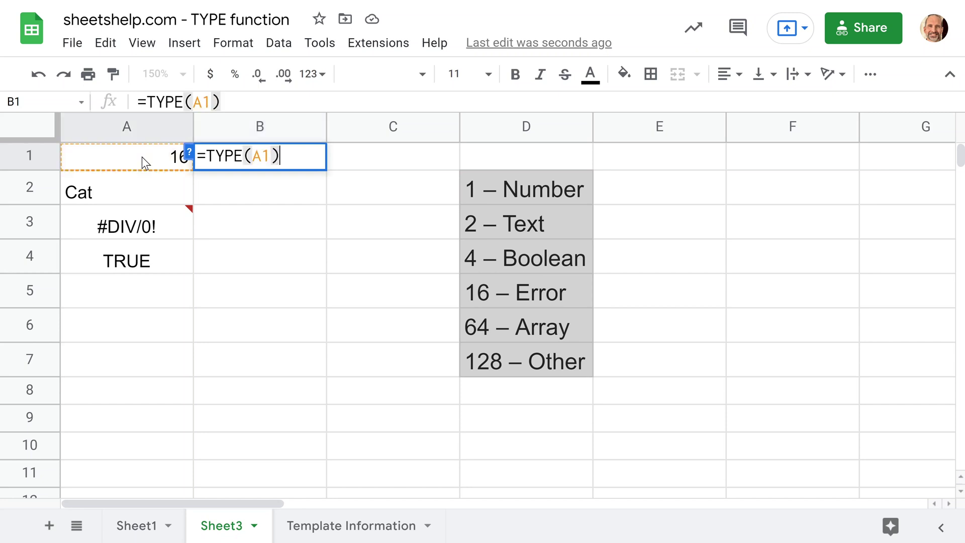
key(Return)
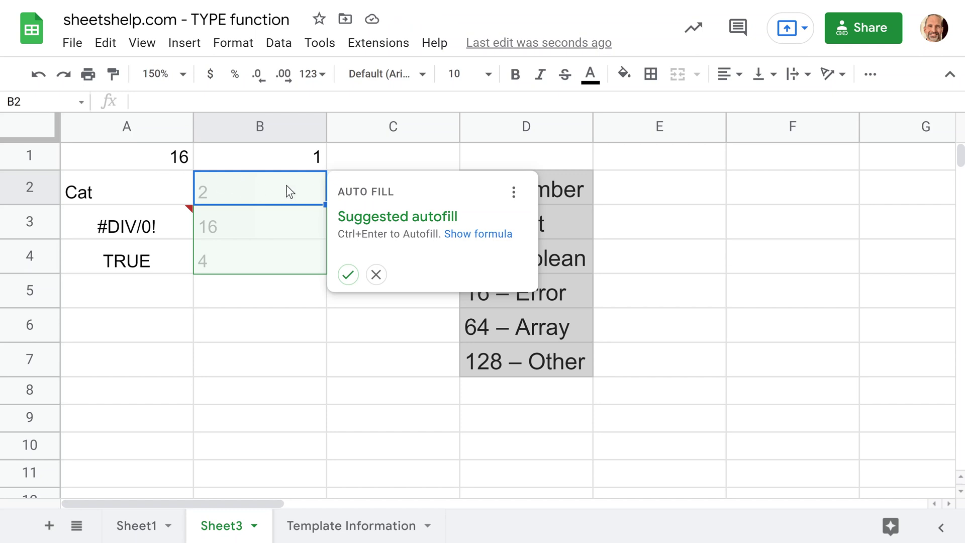
click(348, 274)
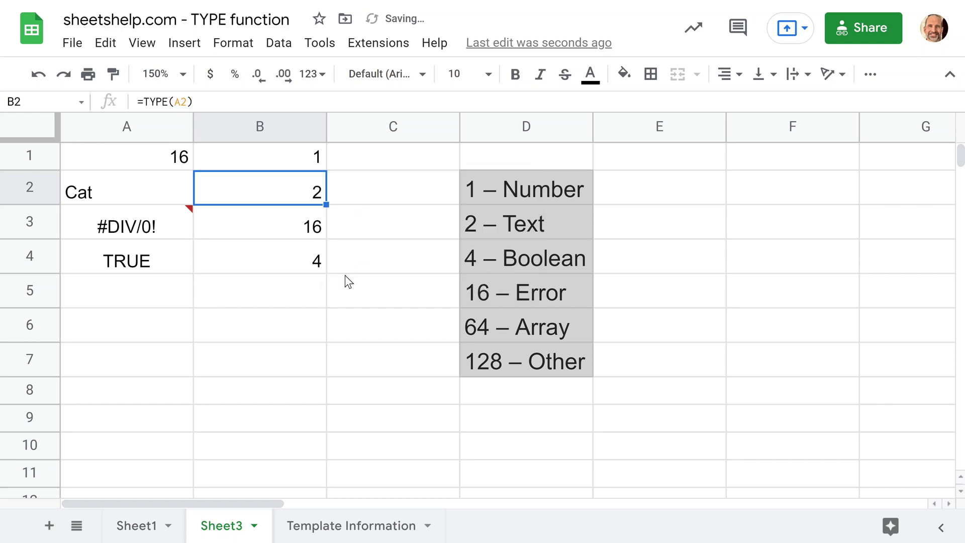
Step: Compare the TYPE result in B1 with the type codes listed in D2:D7 and the content of A1
click(291, 156)
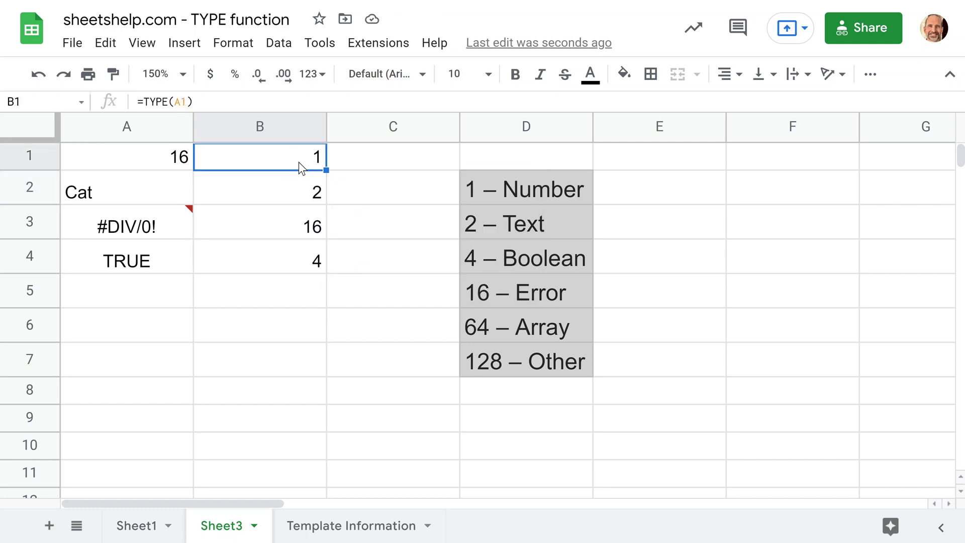
click(467, 188)
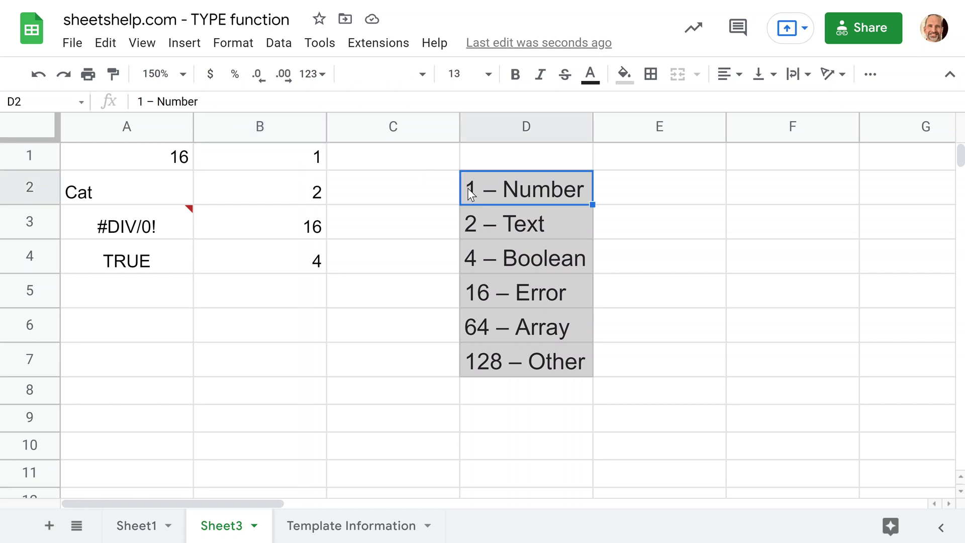
click(481, 235)
click(488, 259)
click(492, 291)
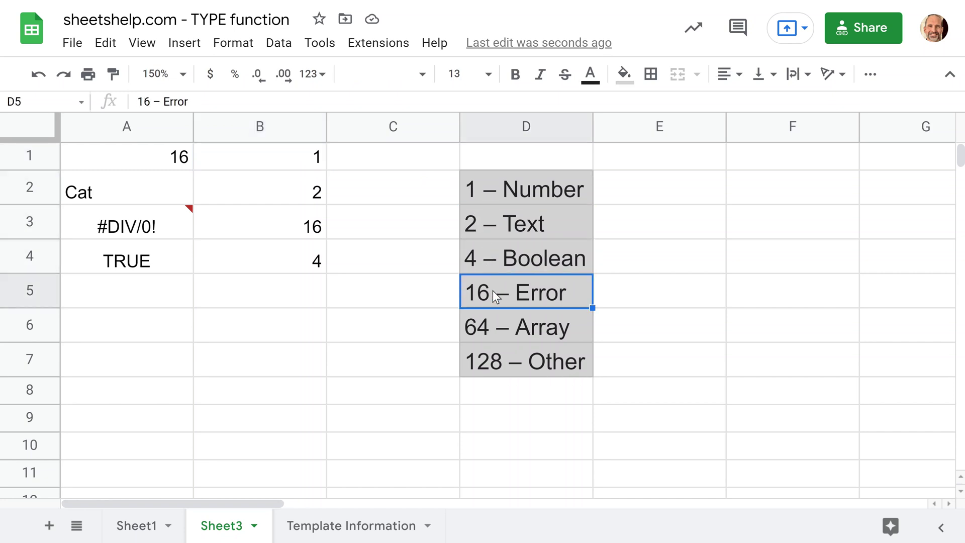
click(499, 327)
click(505, 354)
click(509, 190)
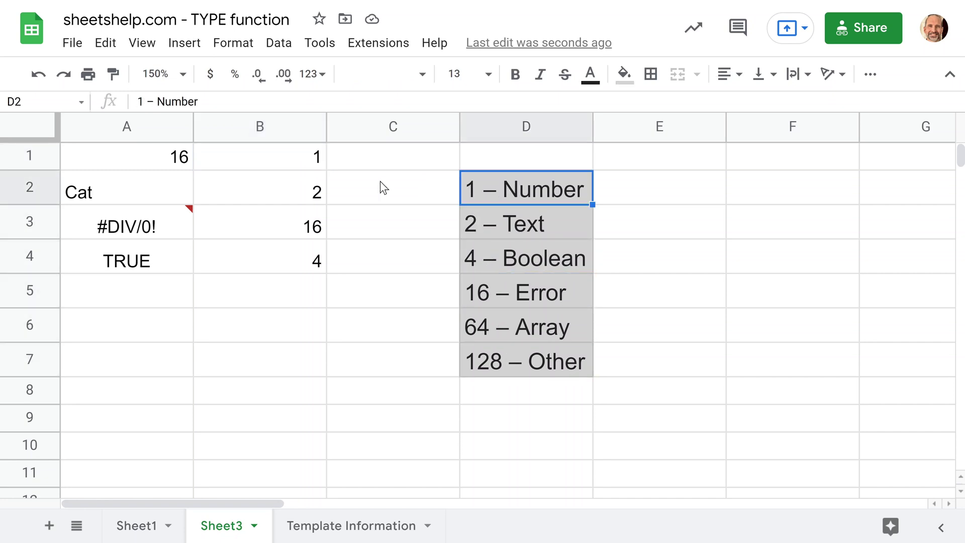
click(167, 160)
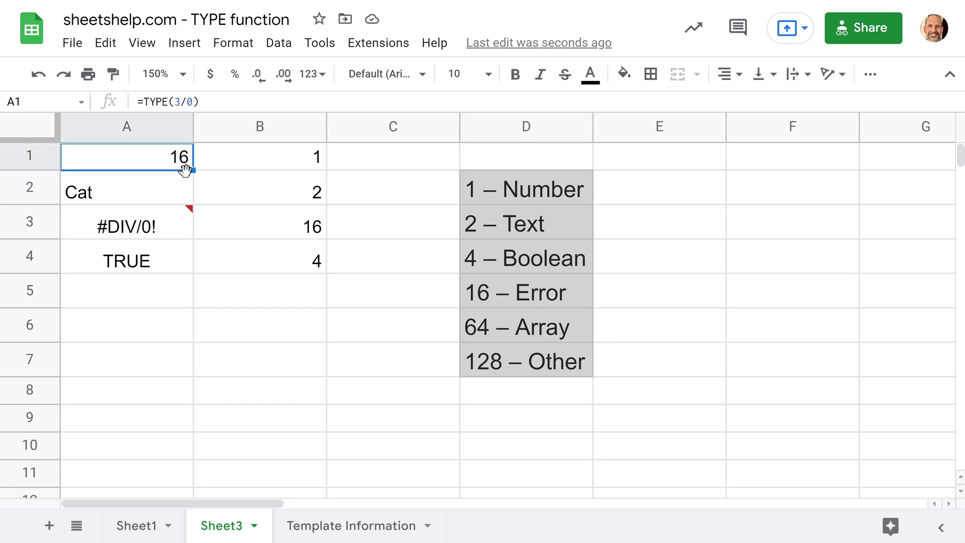
Step: Rearrange the entries in columns A and B so the TRUE row sits in row 3 and the #DIV/0! row in row 4
drag(177, 233, 225, 282)
drag(172, 263, 210, 297)
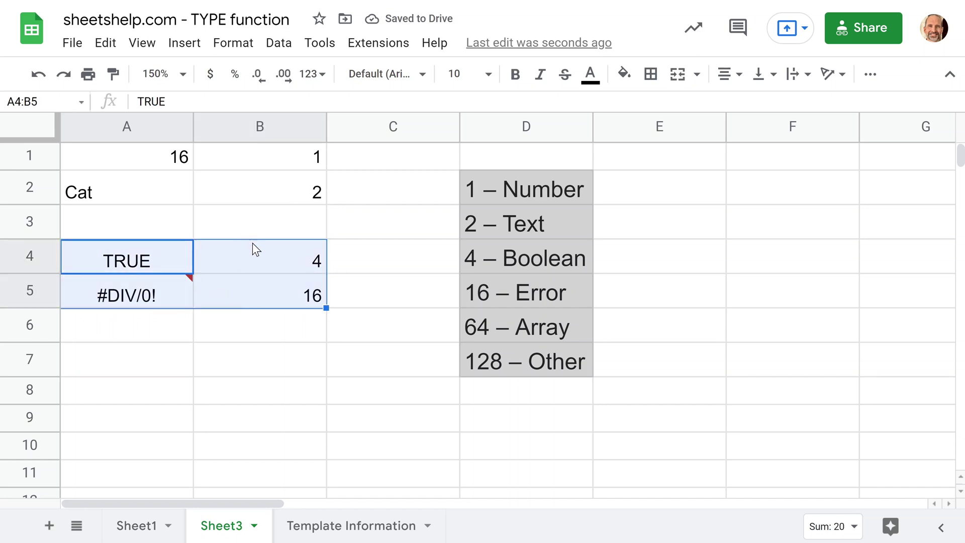
drag(253, 240, 258, 192)
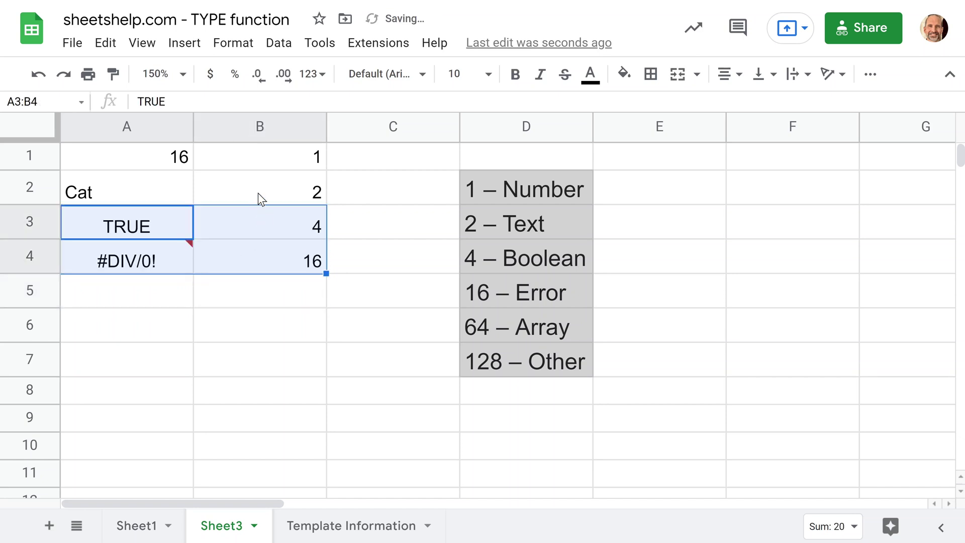
Step: Inspect the text entry in A2 and the TYPE formula in B2 that refers to it
click(258, 192)
click(158, 197)
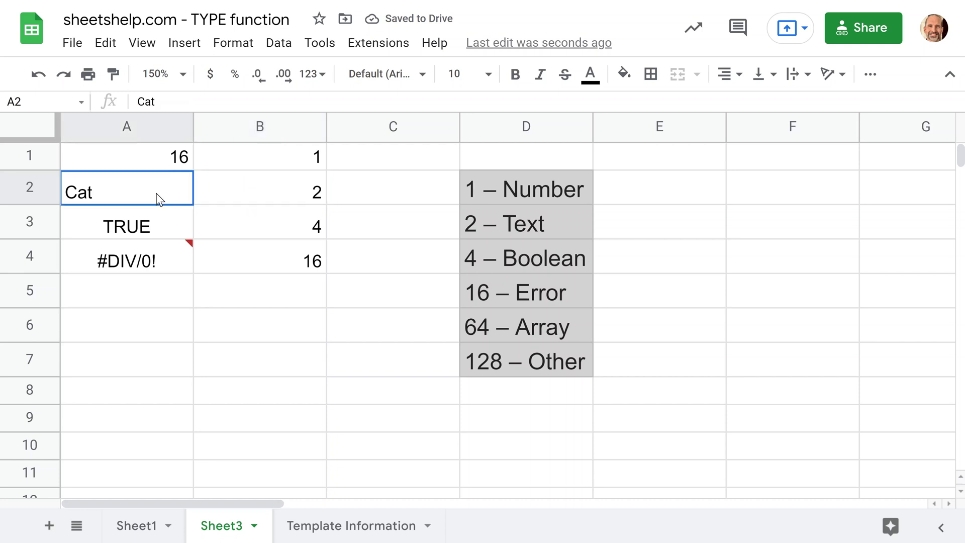
click(271, 199)
double_click(259, 200)
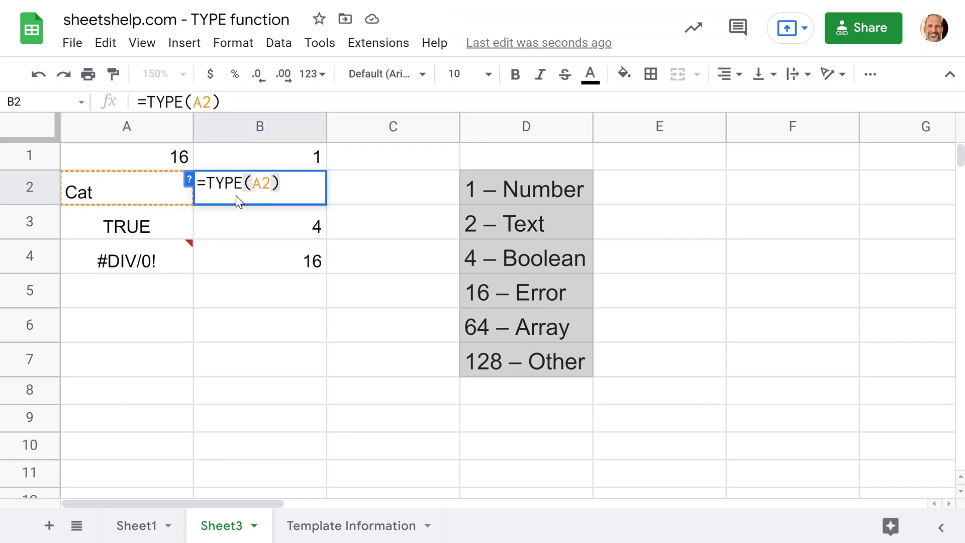
key(Escape)
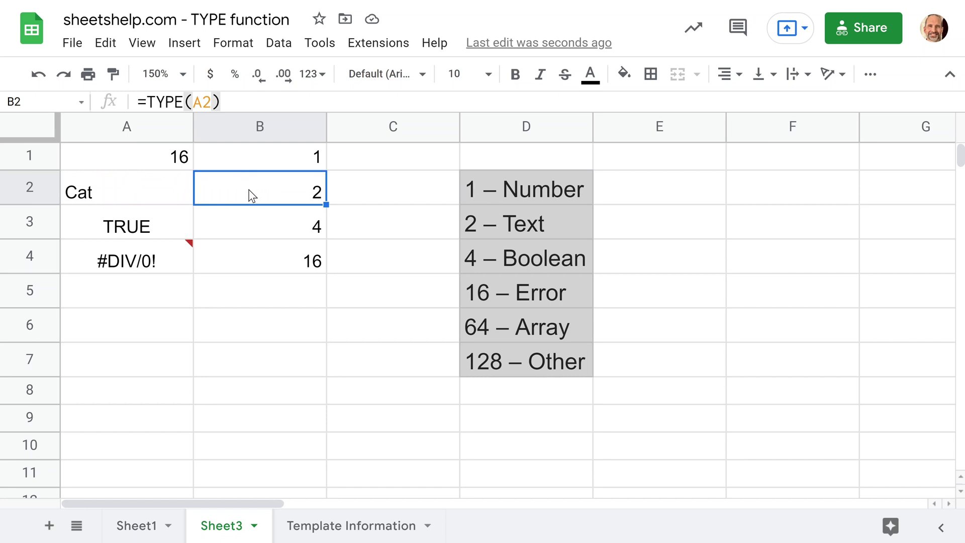
Step: Clear the formatting of the range A1:A7
click(167, 167)
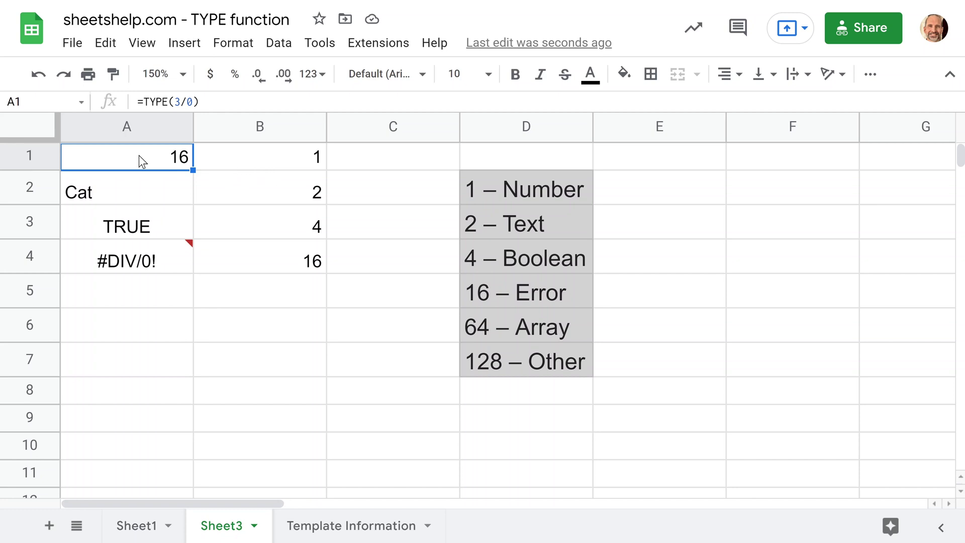
drag(143, 161, 146, 352)
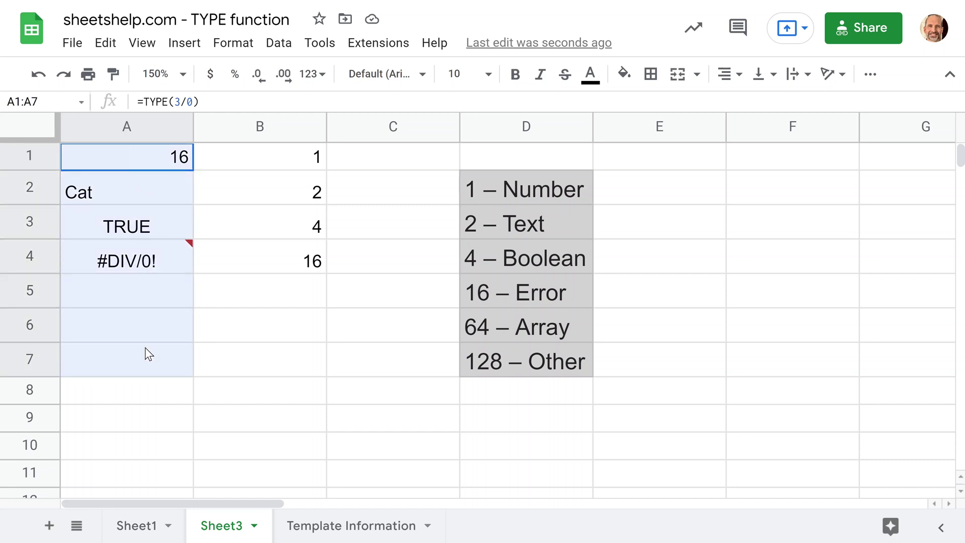
click(257, 49)
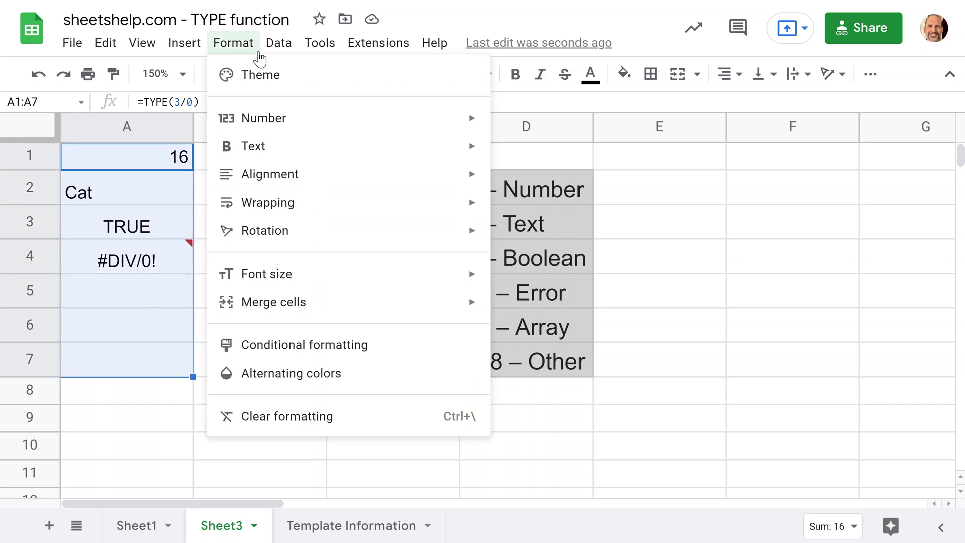
click(321, 417)
click(141, 166)
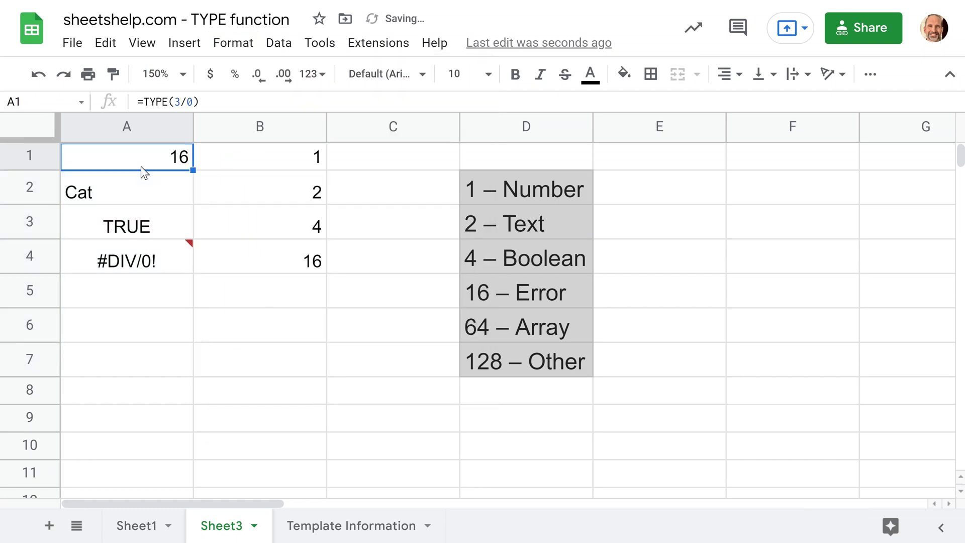
click(158, 203)
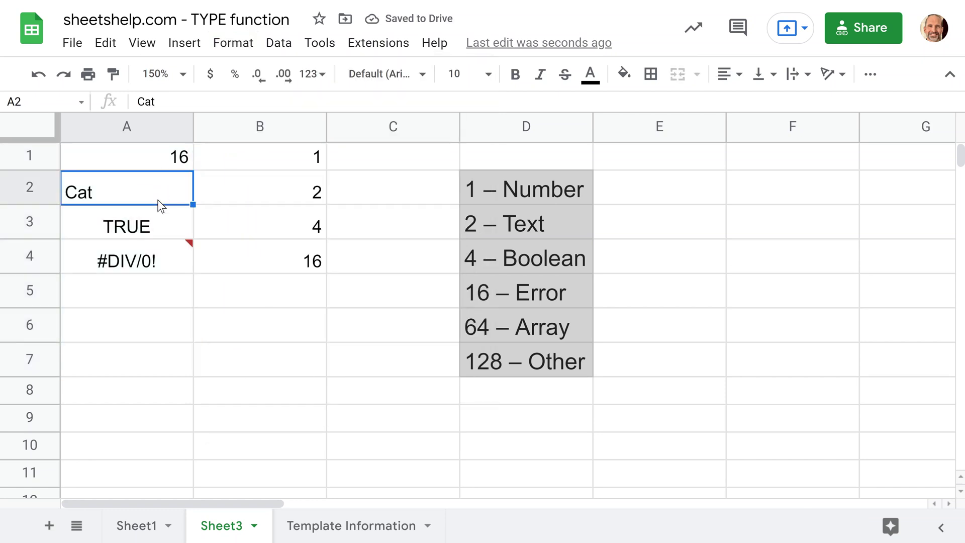
Step: Replace the Boolean value in cell A3 with FALSE
click(142, 228)
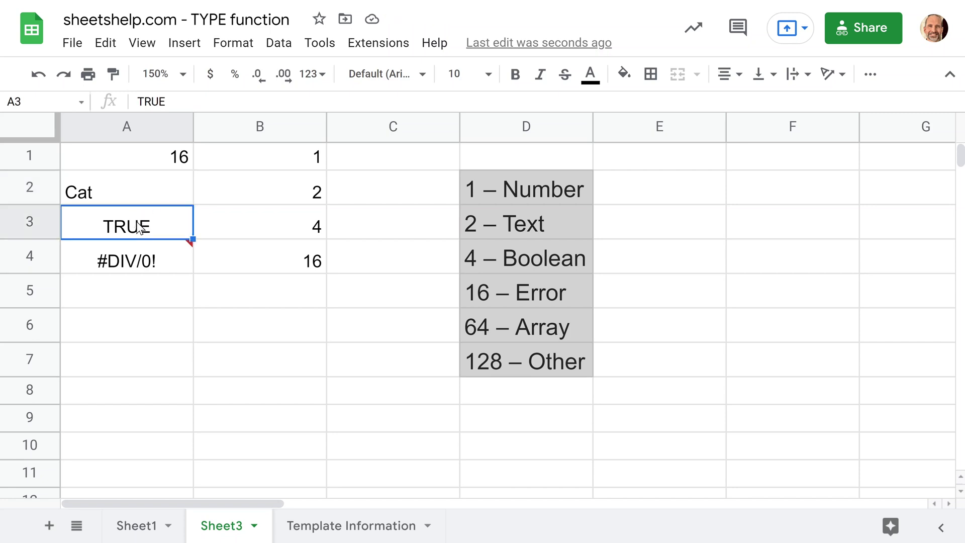
text(FALSE)
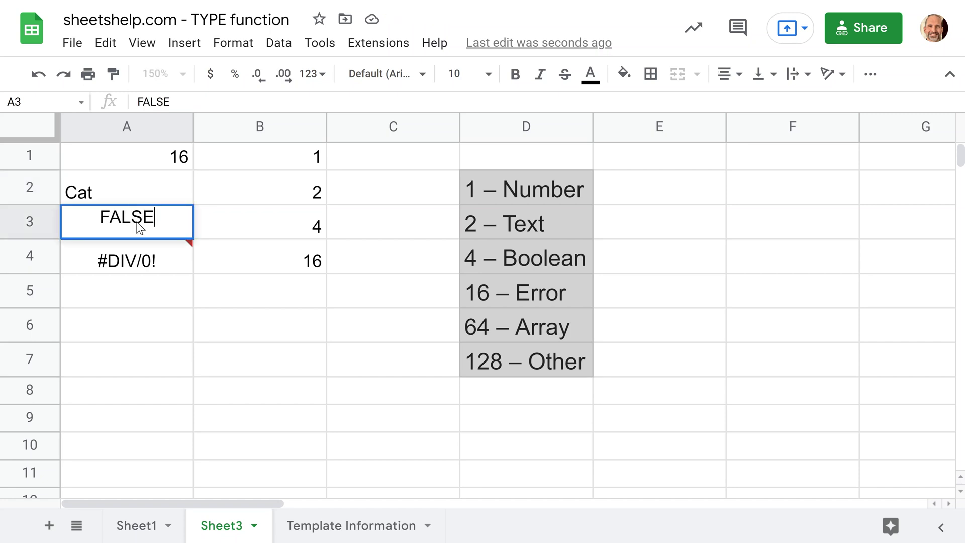
key(Return)
click(140, 227)
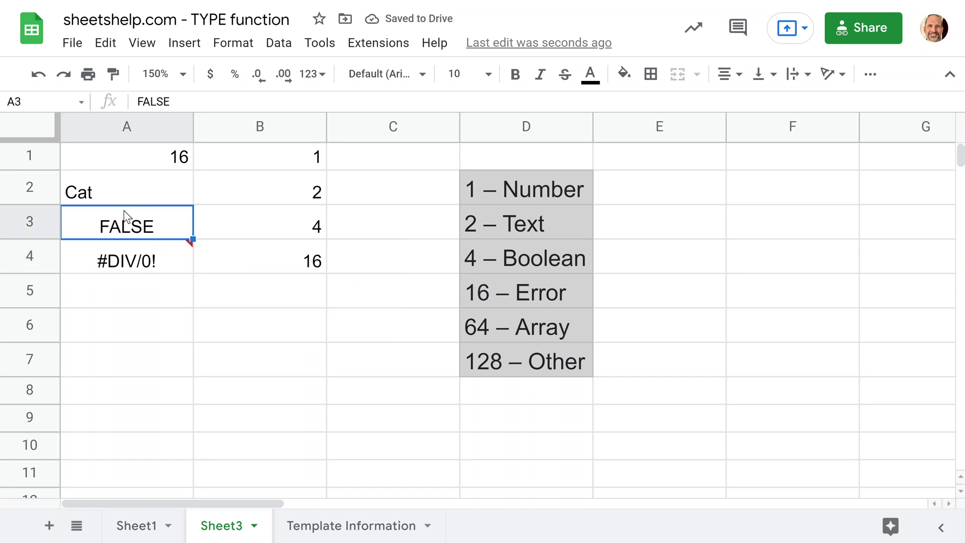
Step: Check the TYPE formulas in B3 and B4 against the entries in A3 and A4 and the Boolean and Error codes in column D
click(132, 271)
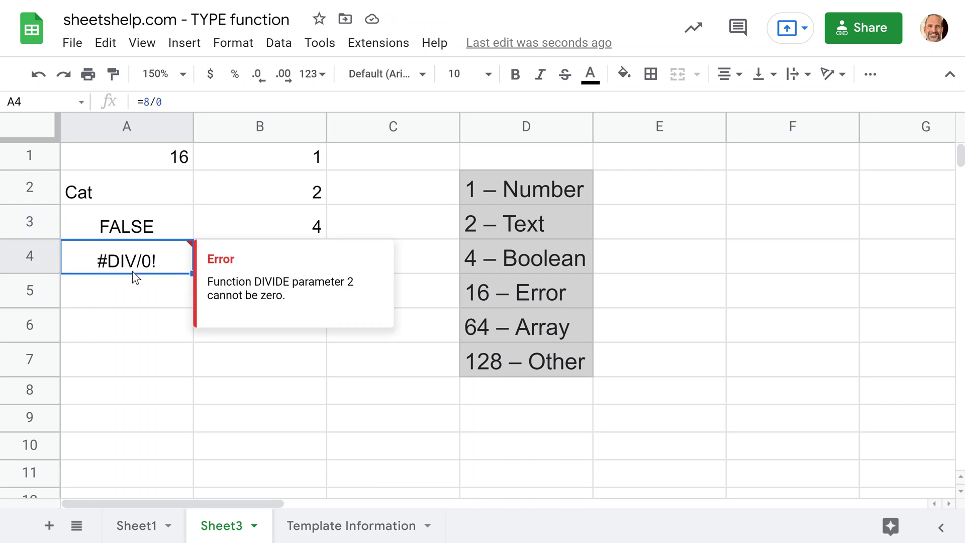
double_click(226, 230)
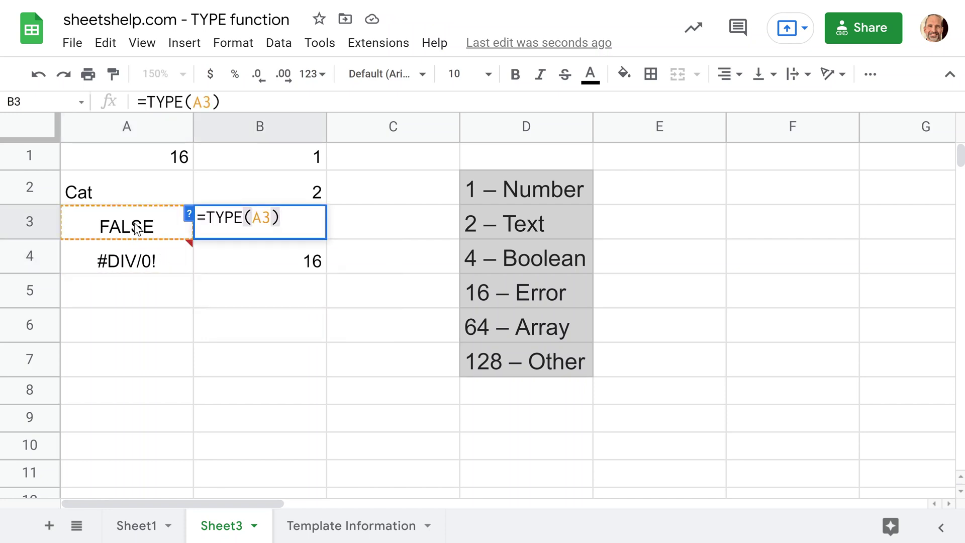
key(Escape)
click(235, 262)
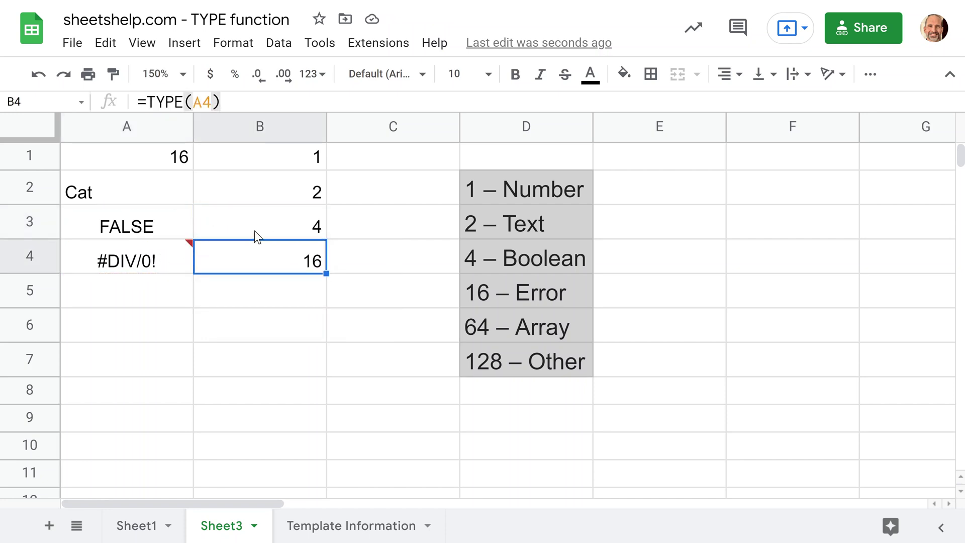
click(252, 235)
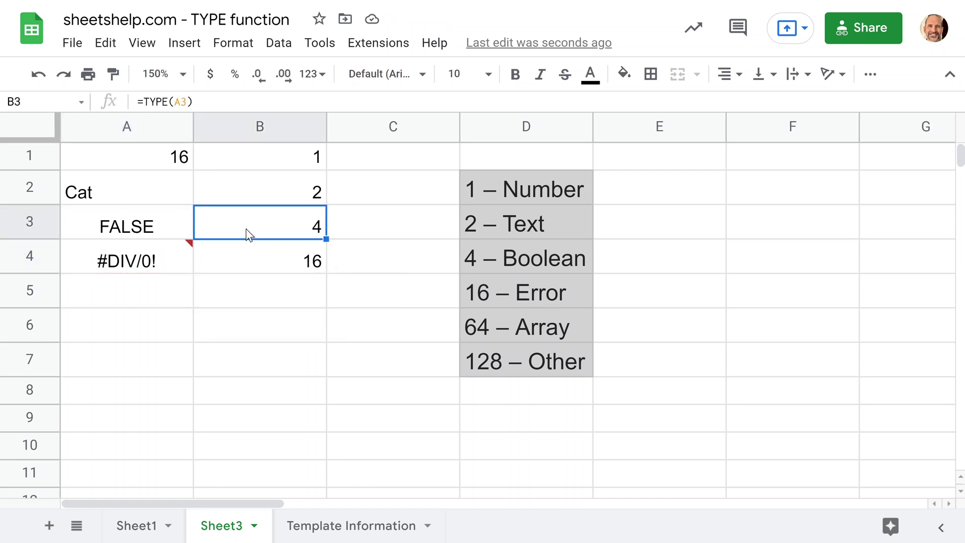
click(537, 264)
click(115, 259)
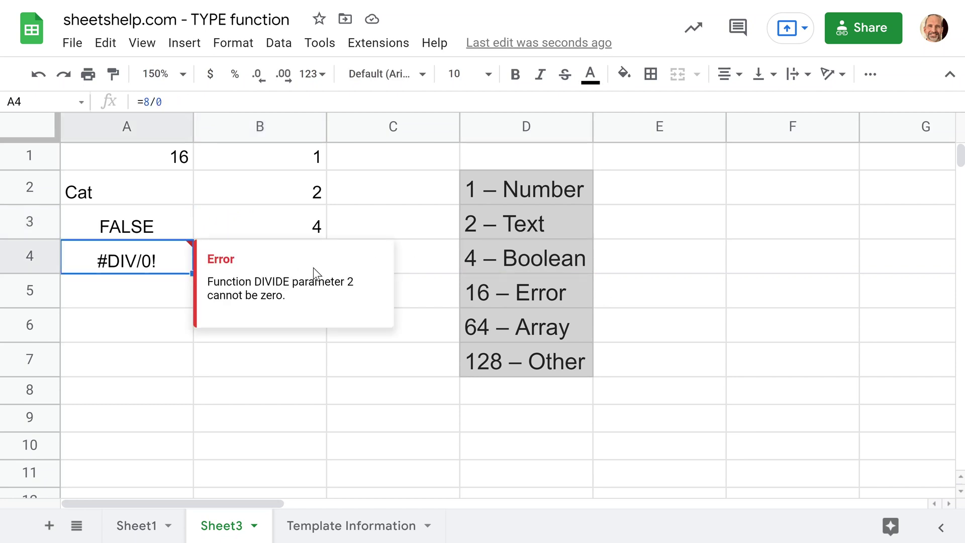
click(569, 290)
mouse_move(180, 269)
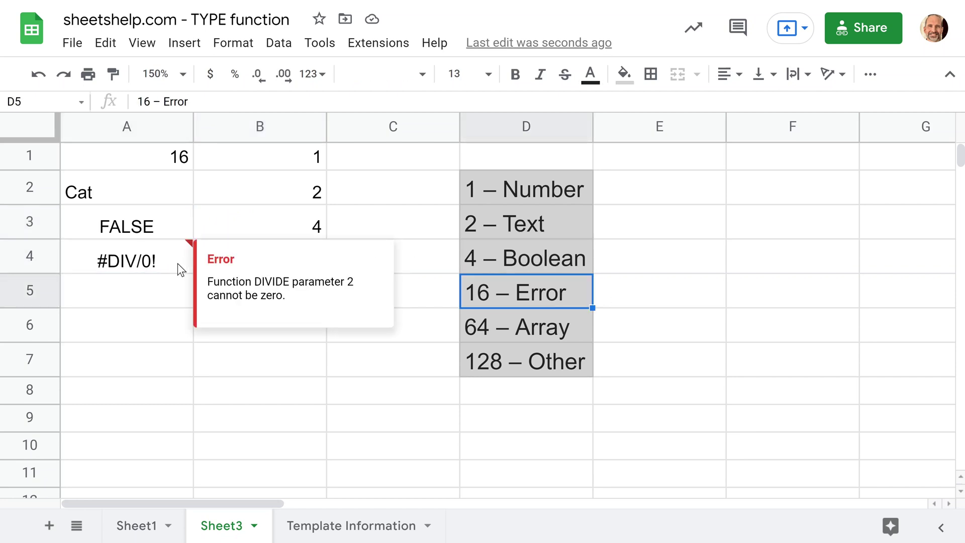
click(151, 221)
click(269, 223)
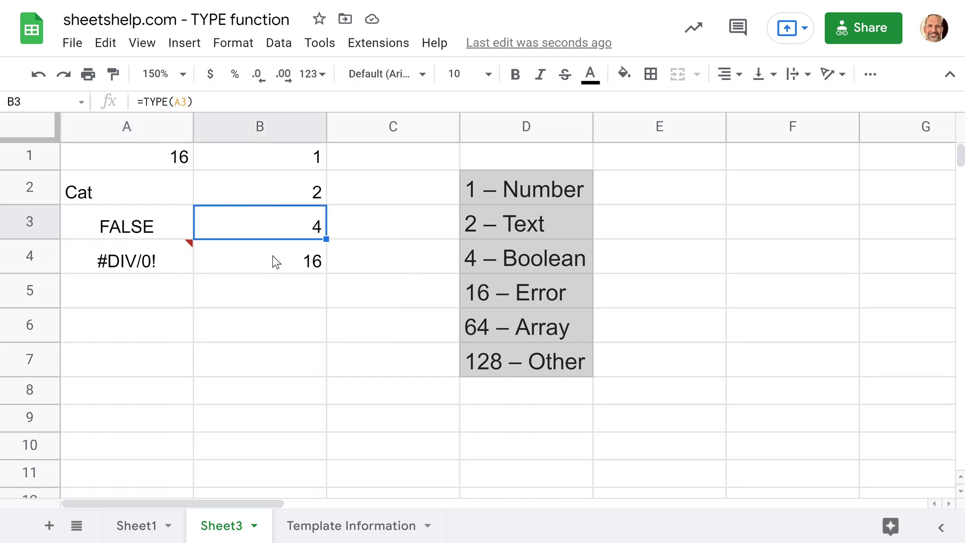
Step: Enter the numbers 5, 5 and 4 in cells A6 to A8
click(260, 284)
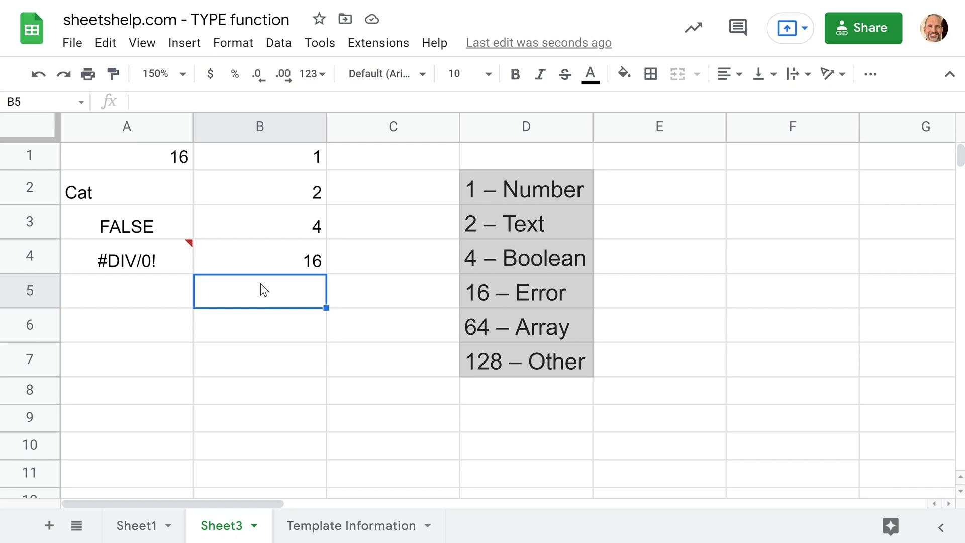
key(Left)
key(Down)
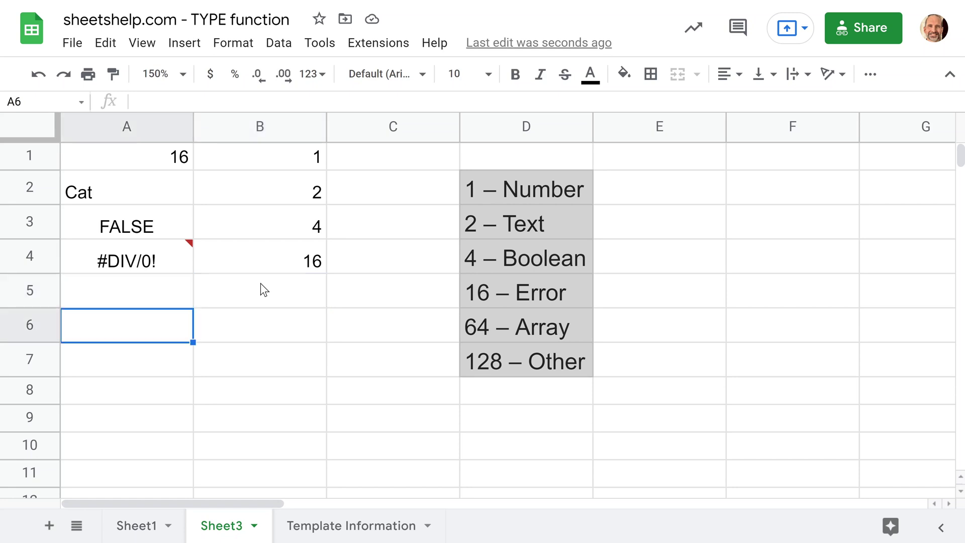
text(5)
key(Return)
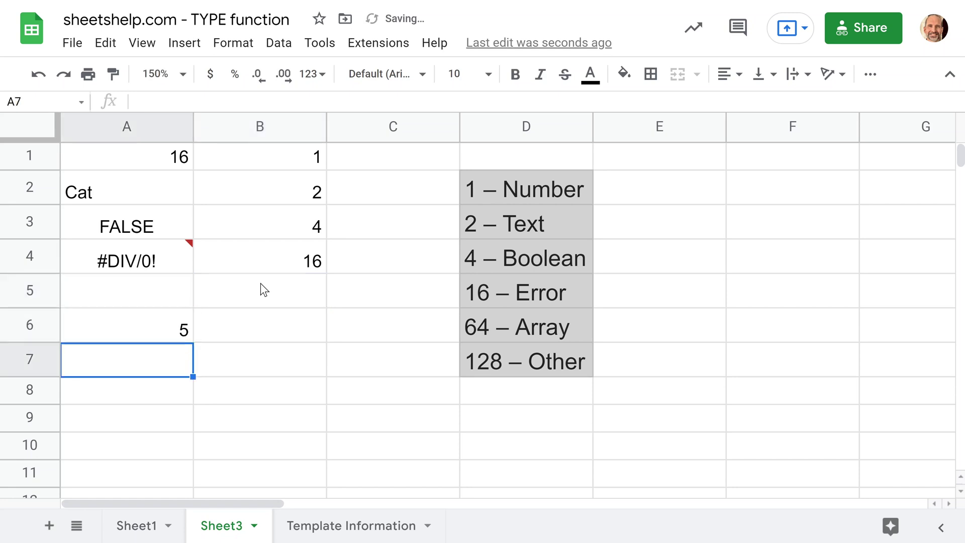
text(5)
key(Return)
text(4)
key(Return)
Step: Enter the numbers 8, 5 and 5 in cells B6 to B8
key(Up)
key(Up)
key(Up)
key(Right)
text(8)
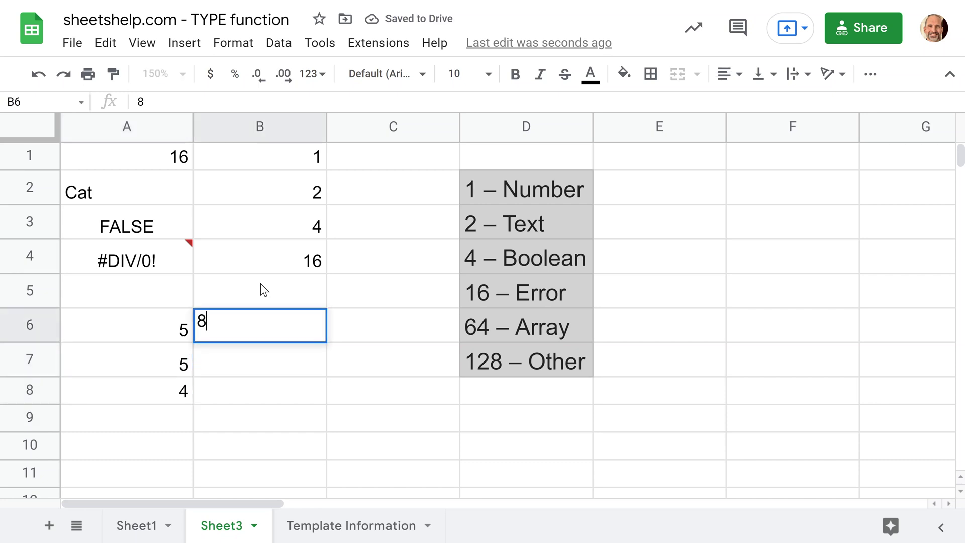
key(Return)
text(5)
key(Return)
text(5)
key(Return)
Step: Enter the formula =TYPE({A6:B8}) in cell C6 to return the type code of the array
key(Up)
key(Up)
key(Up)
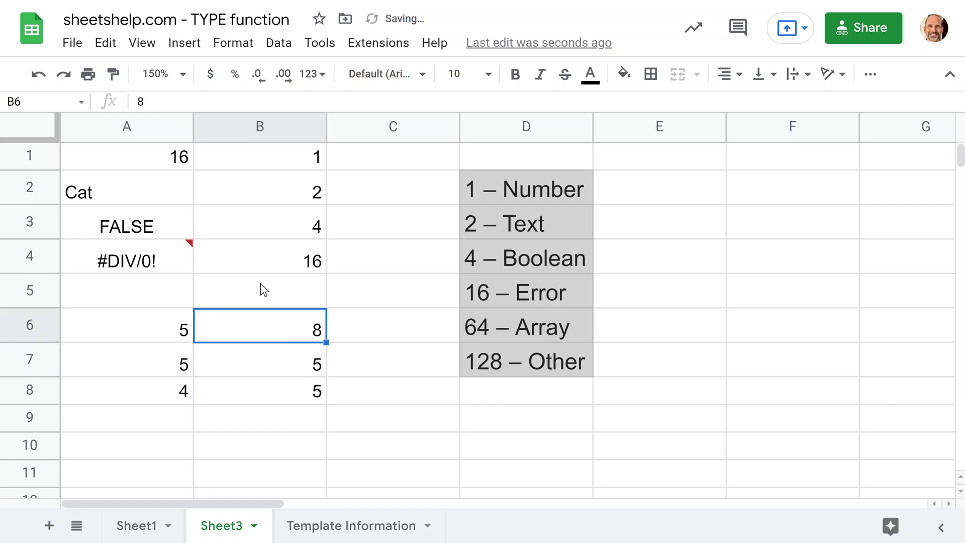
key(Right)
text(=TYPE)
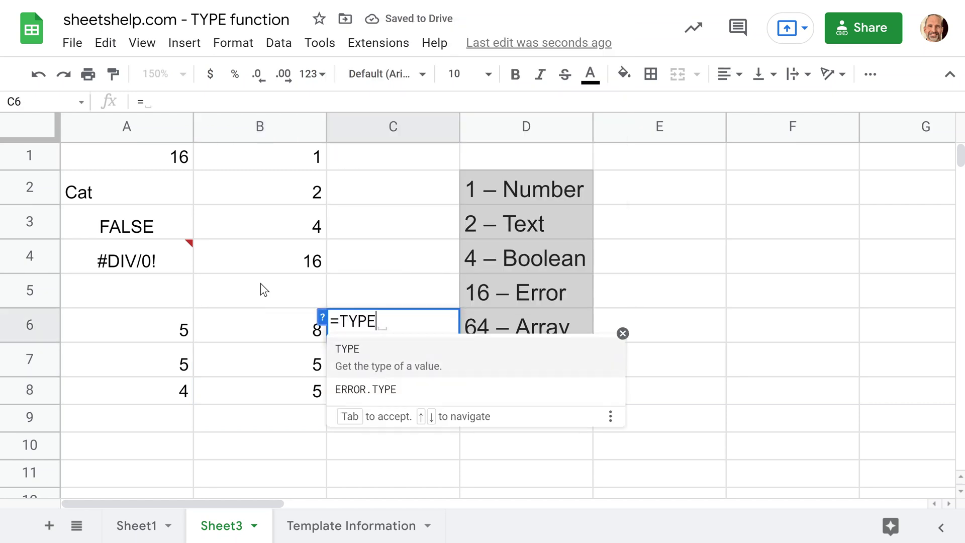
text(()
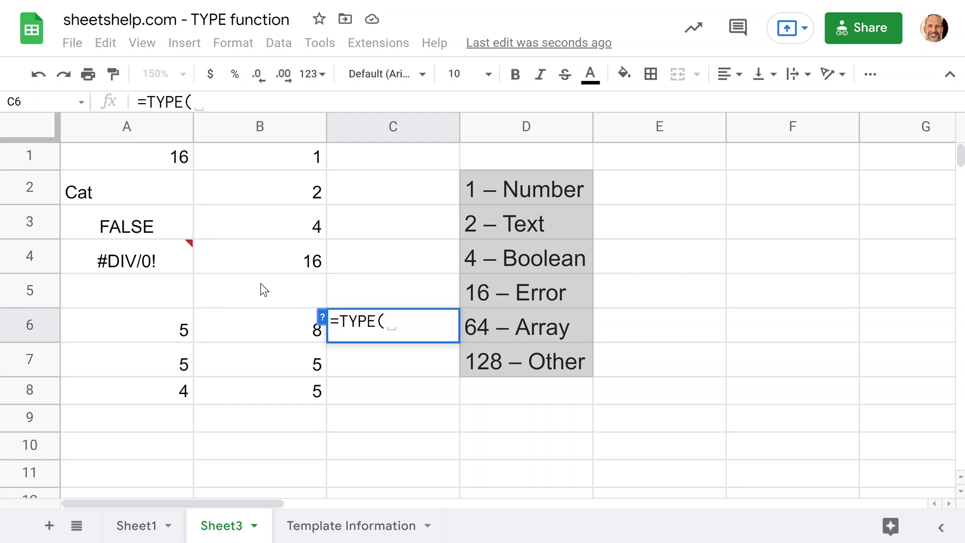
text({)
drag(158, 323, 256, 390)
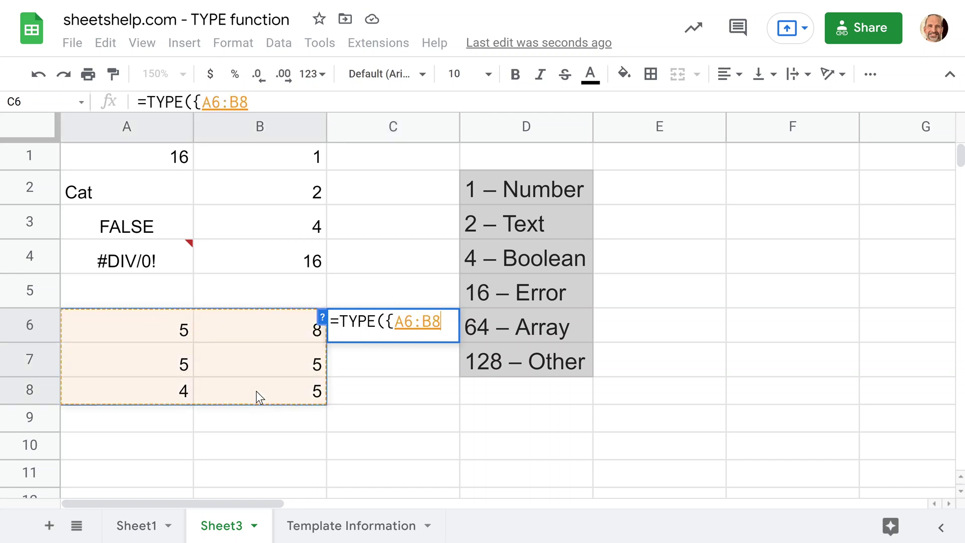
text(}))
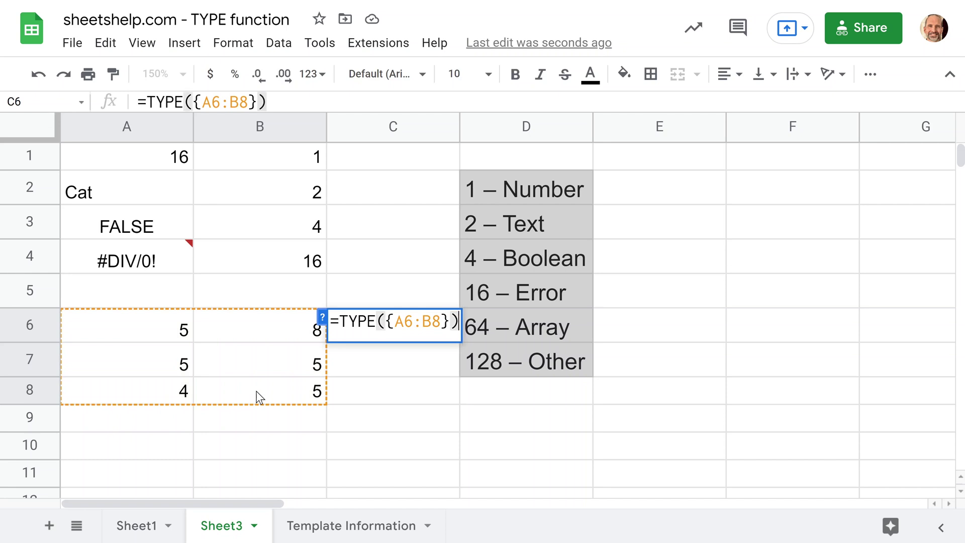
key(Return)
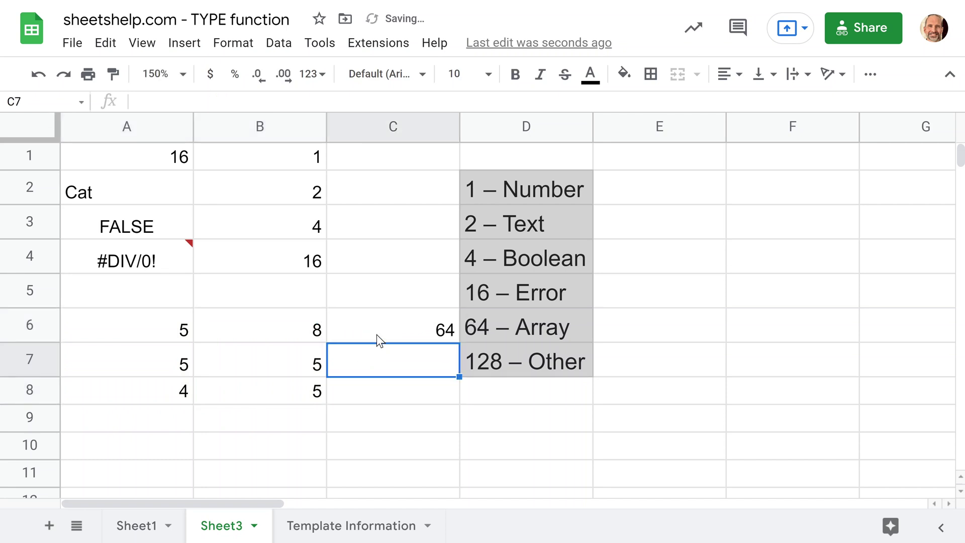
Step: Inspect the array reference inside the TYPE formula in C6
click(401, 327)
double_click(400, 327)
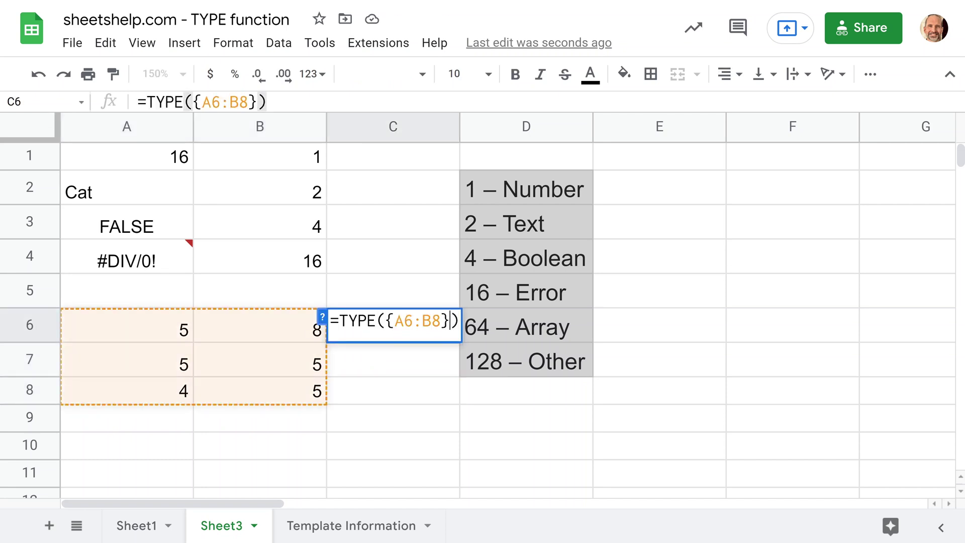
key(Escape)
click(409, 366)
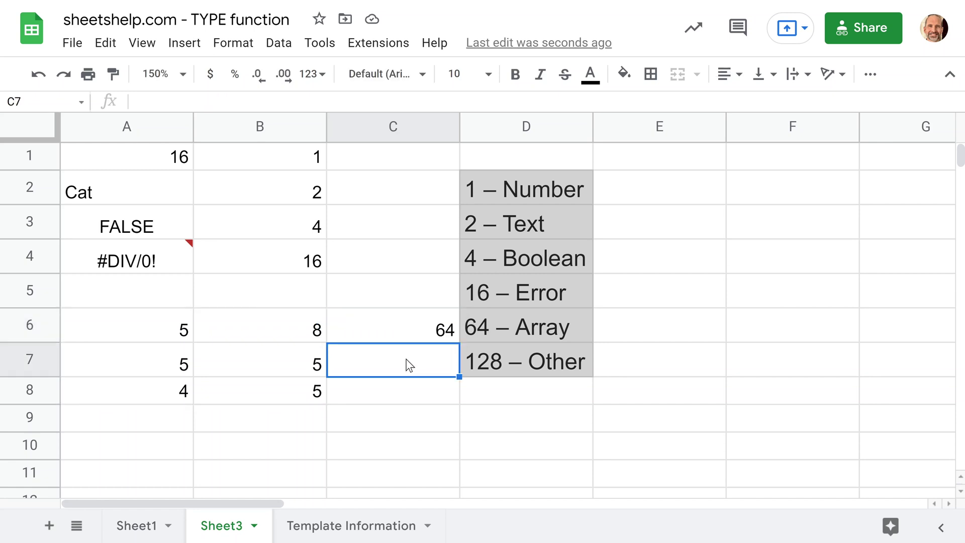
text(=)
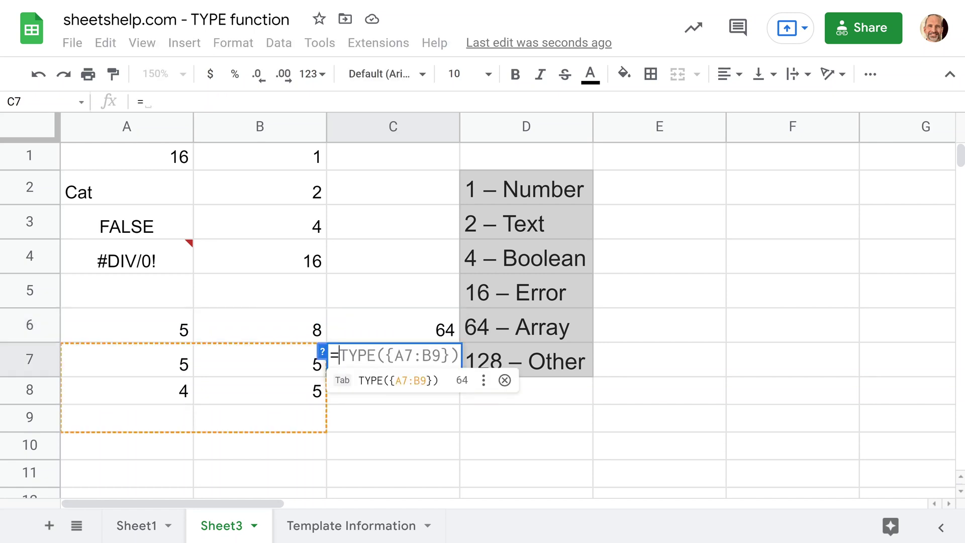
key(Escape)
Step: Enter the array formula ={A6:B8} in cell C9
key(Down)
key(Down)
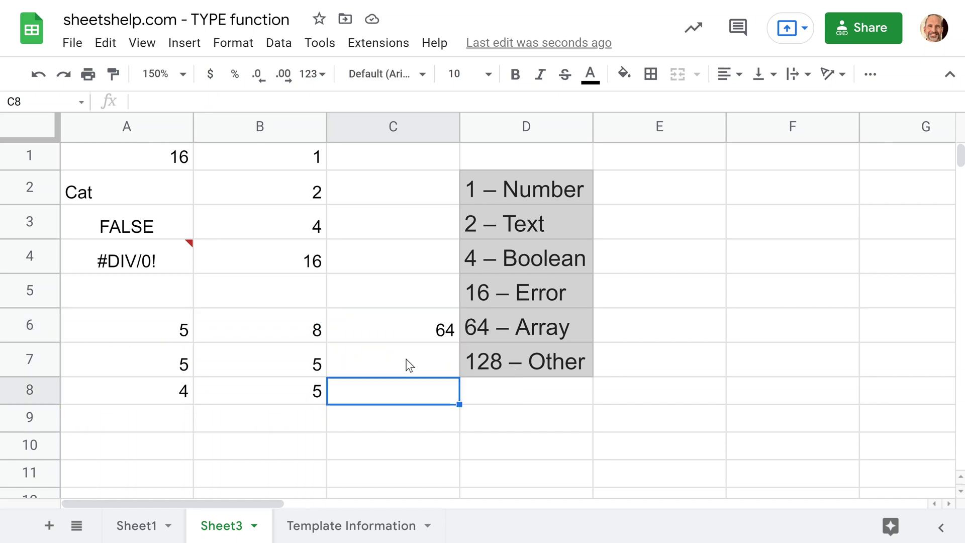
text(=)
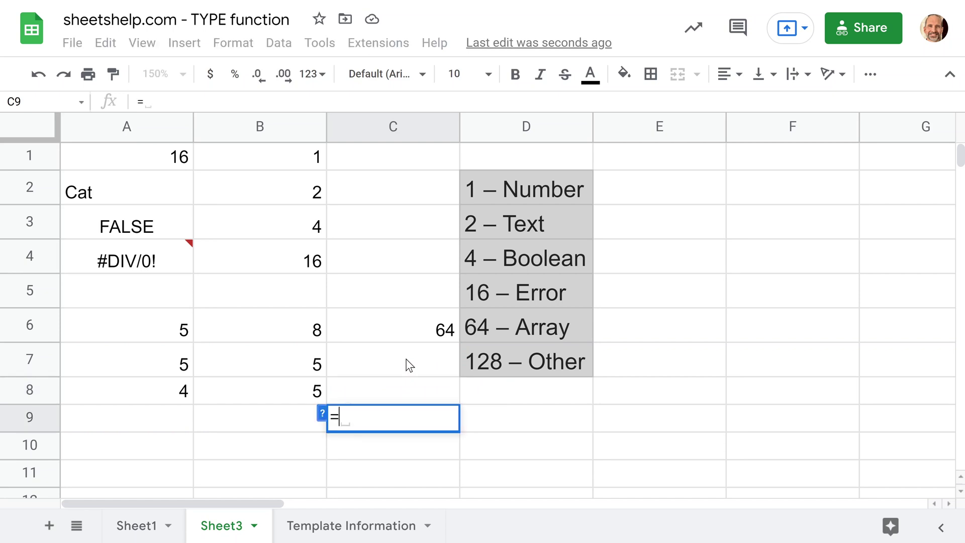
text({)
drag(142, 327, 289, 395)
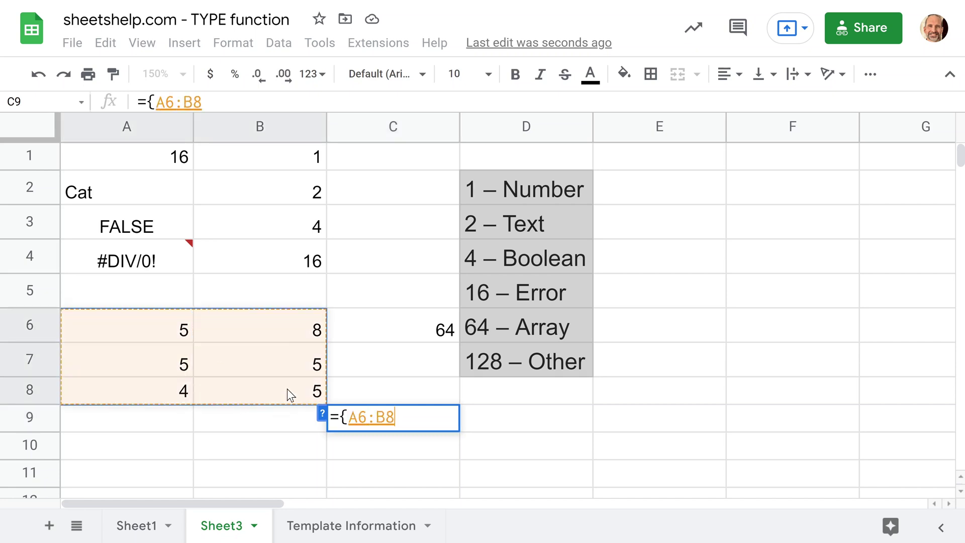
text())
key(BackSpace)
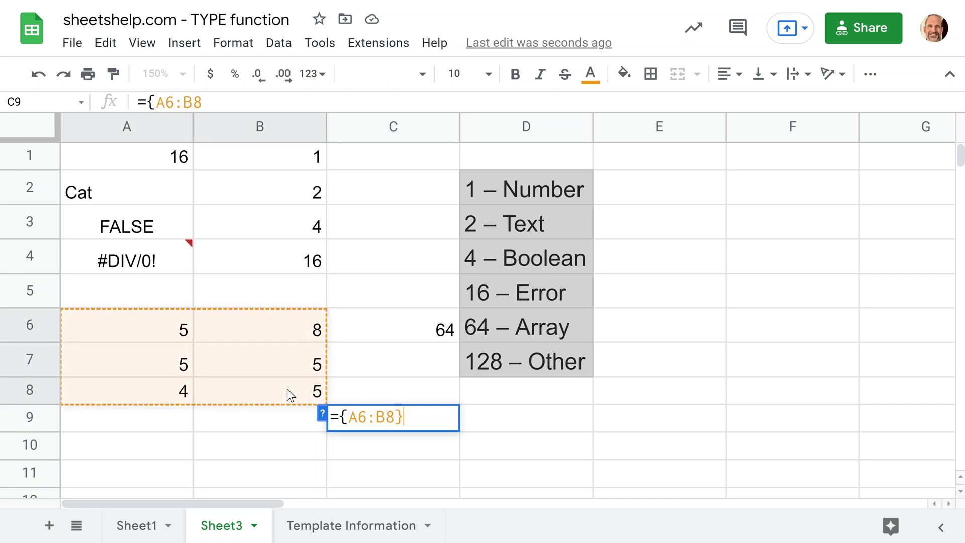
text(})
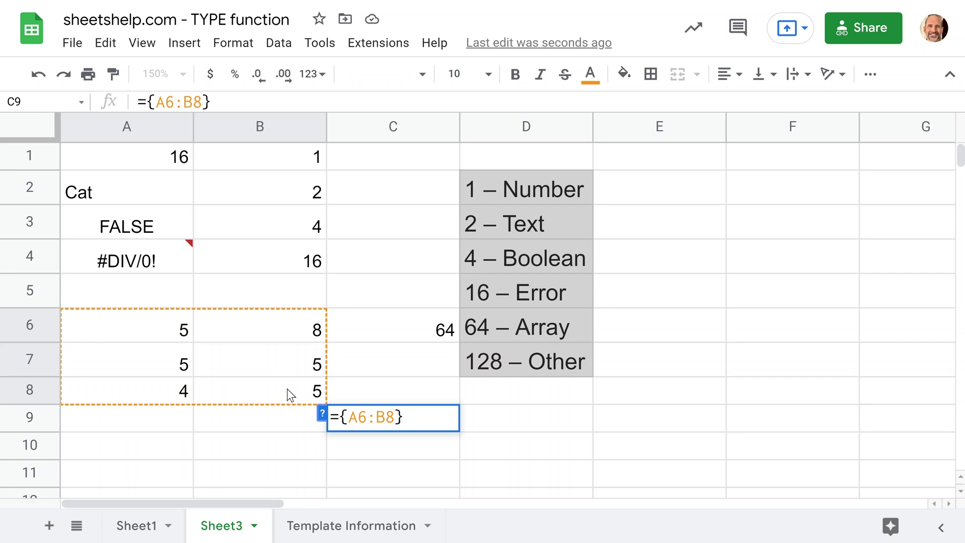
key(Return)
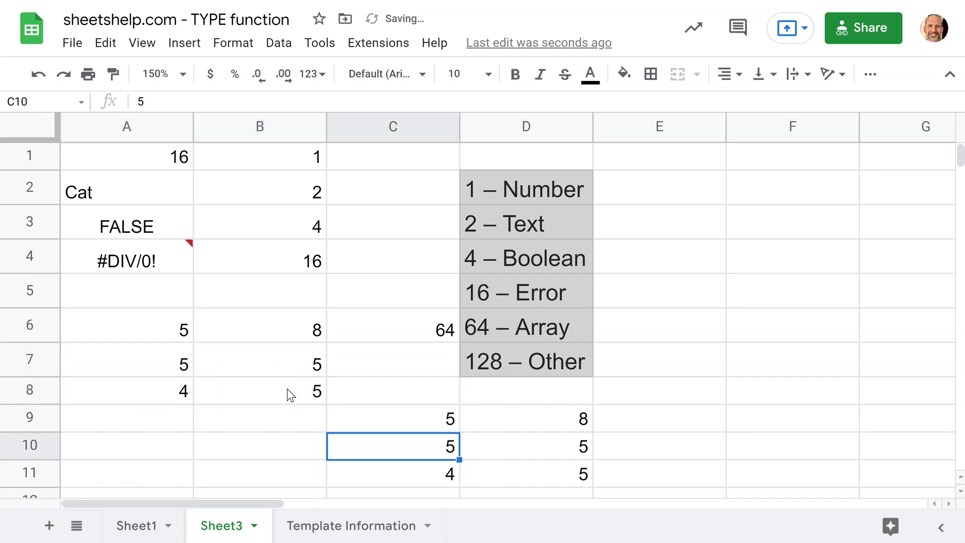
Step: Examine the array output in C9:D11 and compare its source formula with the TYPE formula in C6
click(451, 427)
click(478, 424)
click(481, 439)
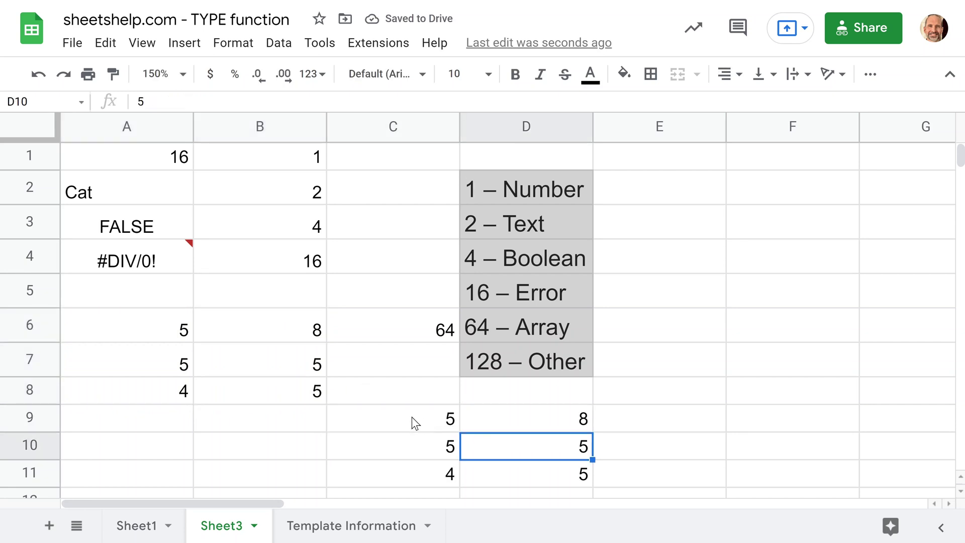
click(412, 418)
double_click(412, 417)
key(Escape)
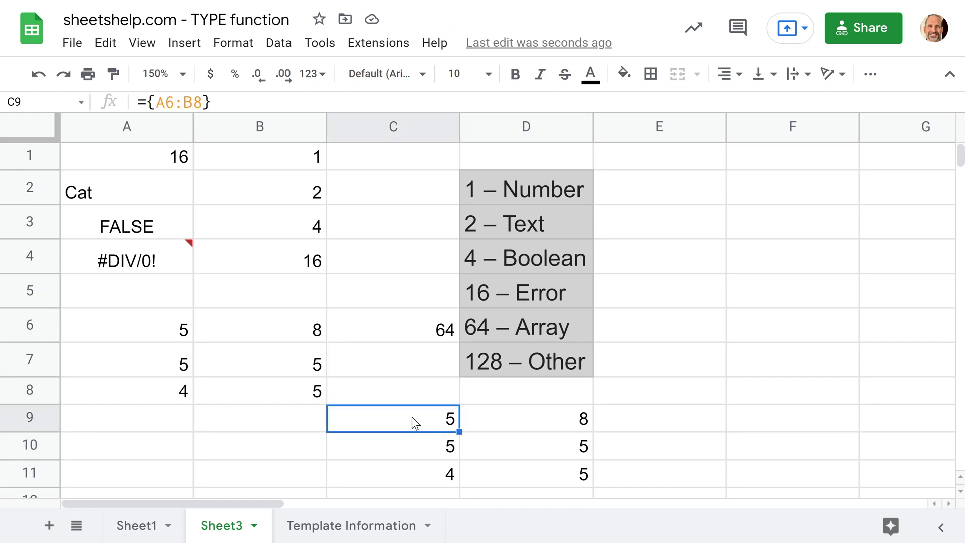
drag(412, 417, 510, 467)
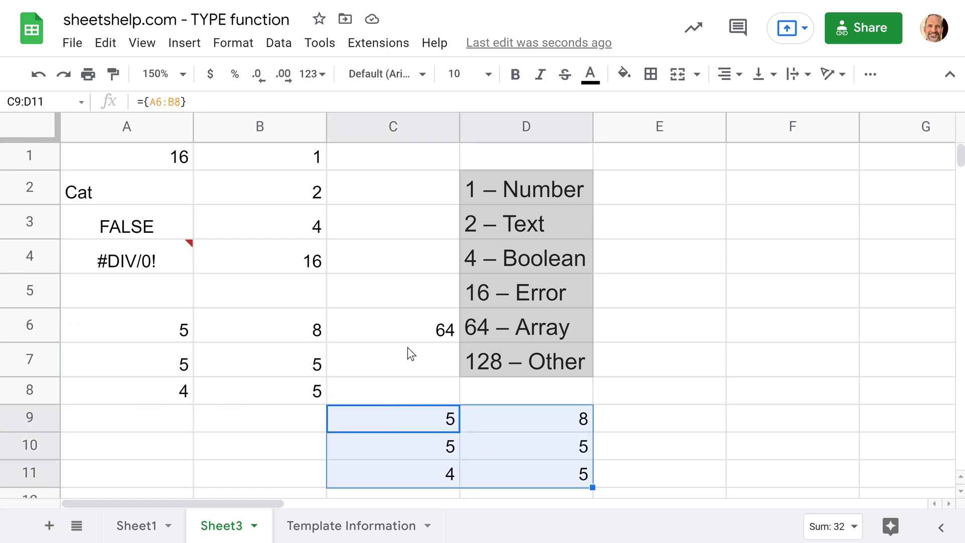
click(409, 327)
triple_click(409, 327)
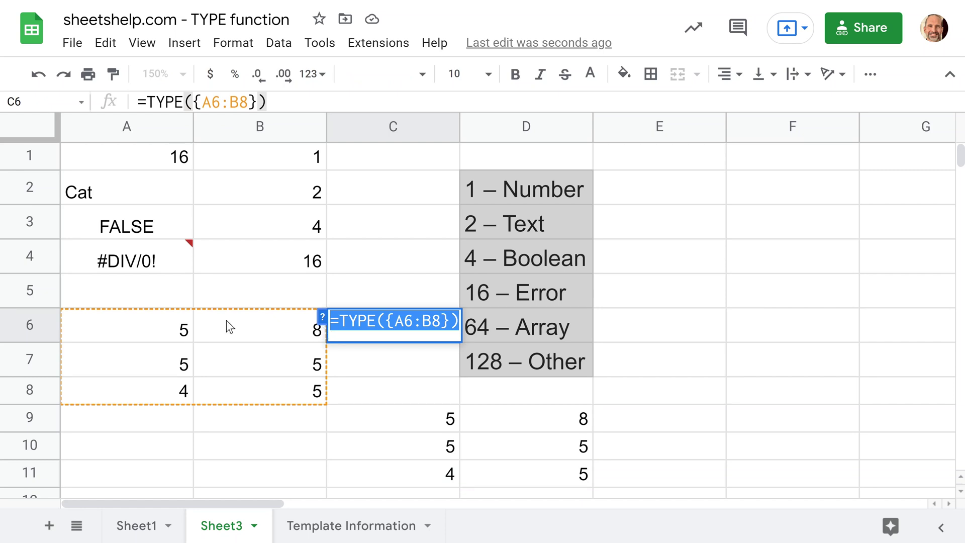
key(Escape)
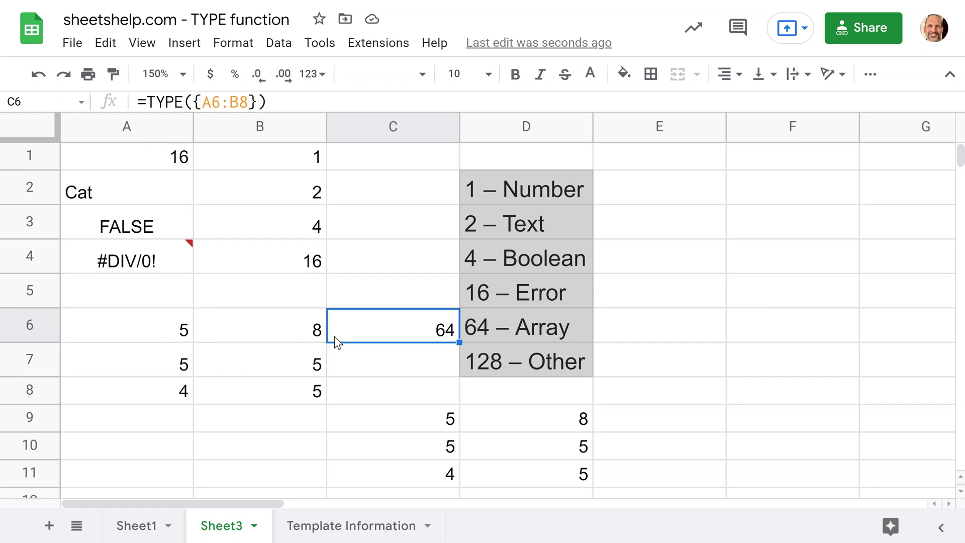
Step: Change the formula in C6 to =TYPE(A6:B8), without curly braces, and check its code against the Error entry in column D
double_click(369, 331)
click(385, 321)
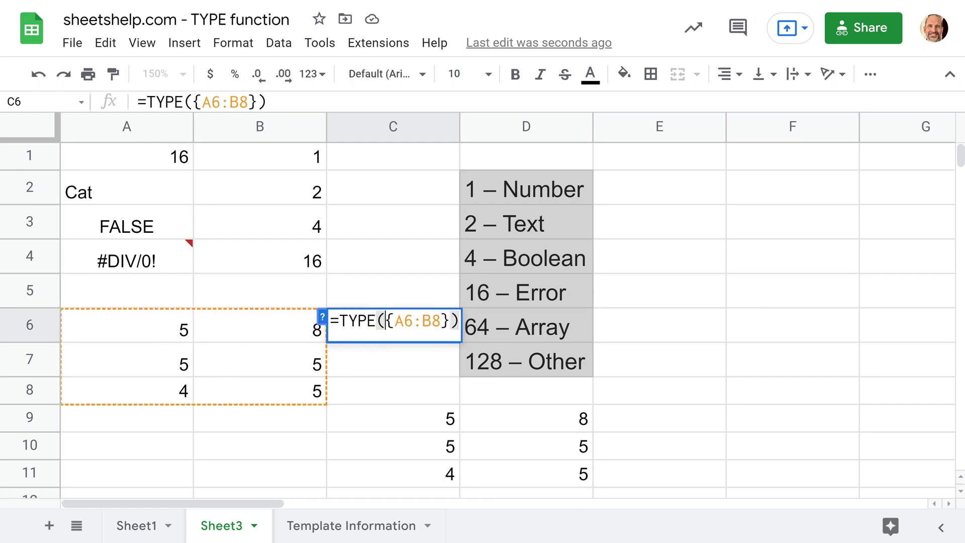
drag(386, 322, 450, 322)
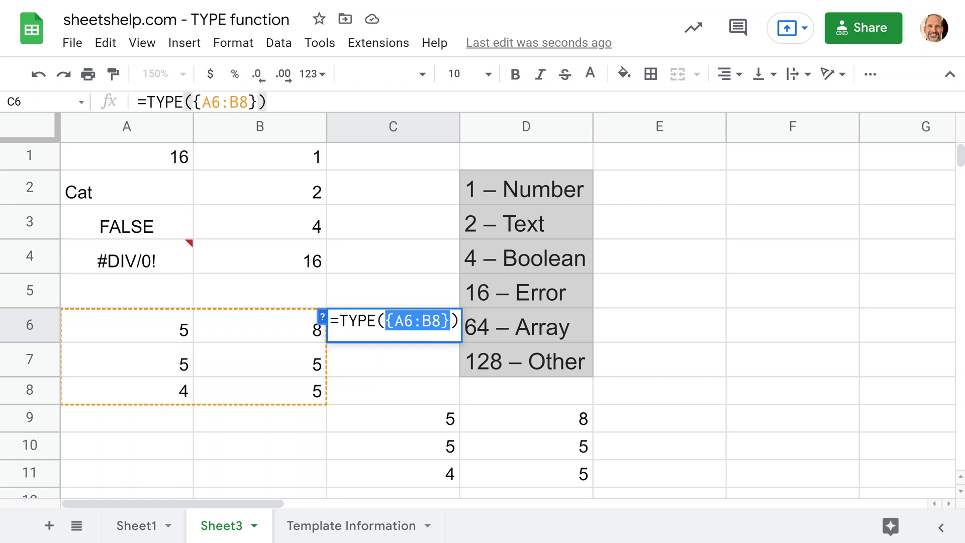
key(BackSpace)
drag(167, 319, 248, 394)
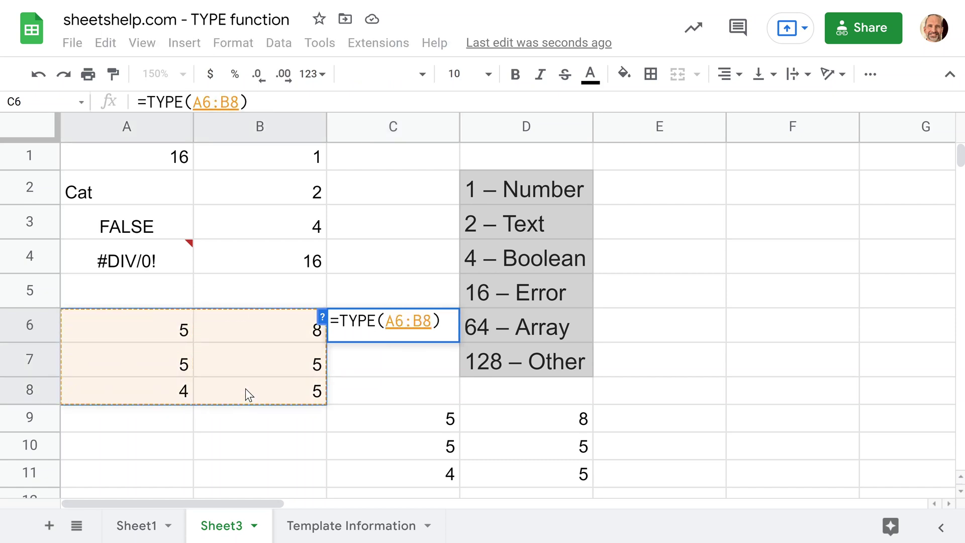
key(Return)
double_click(526, 291)
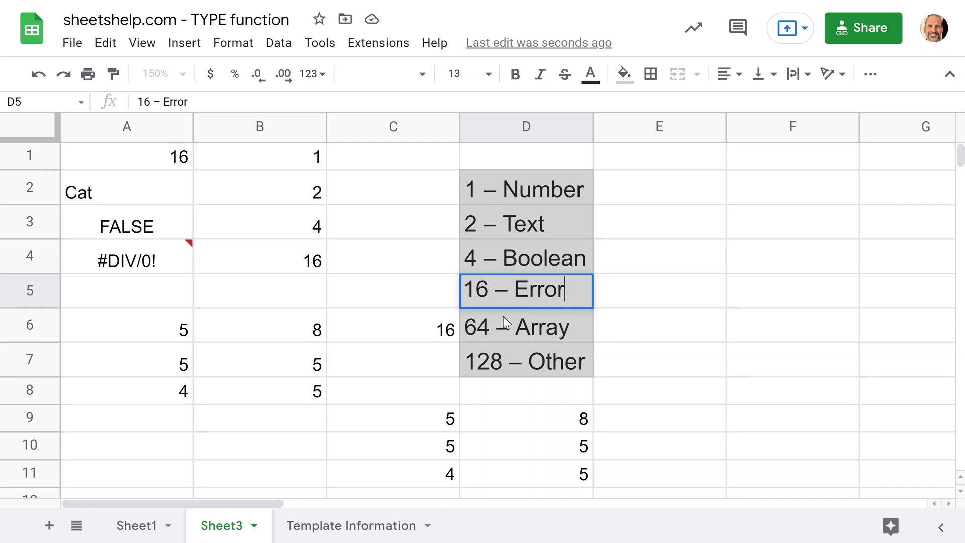
key(Return)
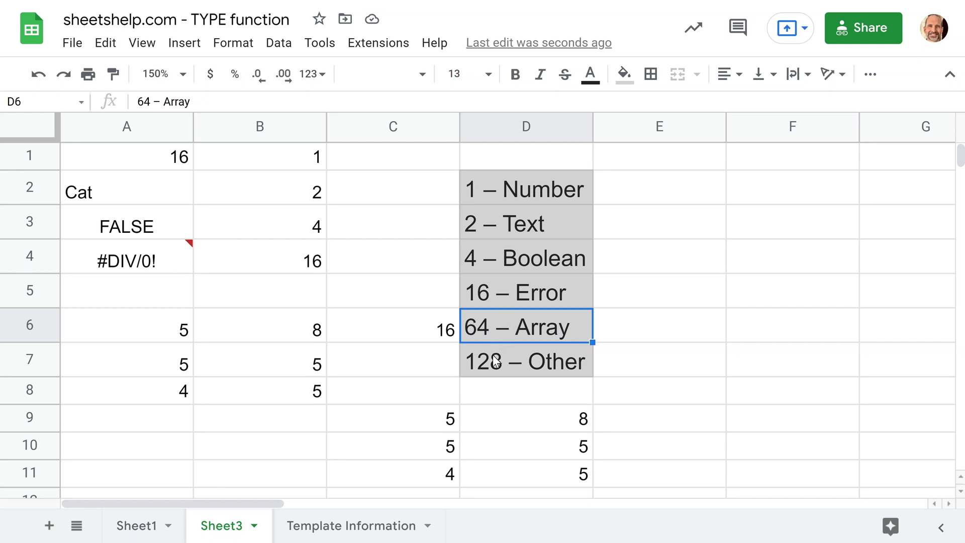
Step: Delete the contents of the range A6:C11
drag(171, 322, 422, 485)
key(Delete)
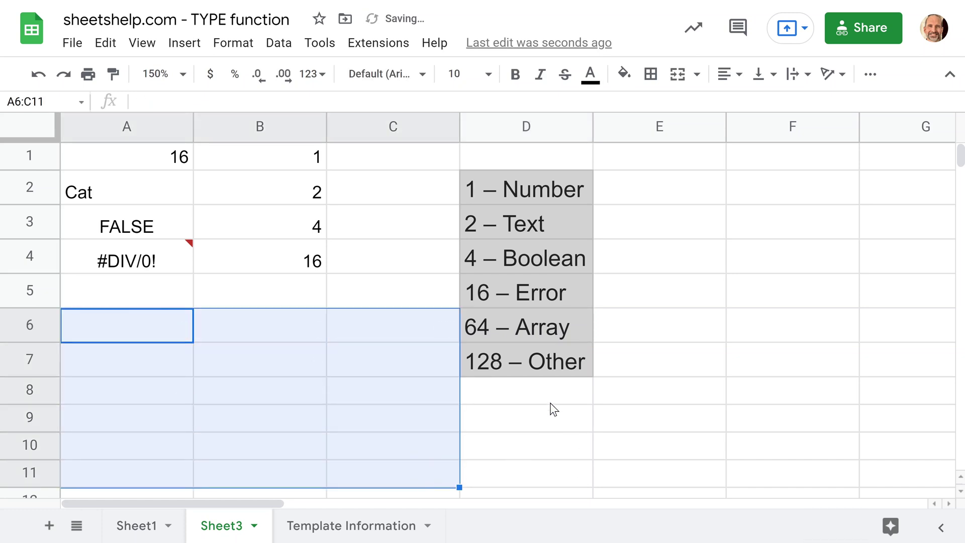
Step: Enter the formula =SPARKLINE(B1:B4) in cell A6
click(163, 321)
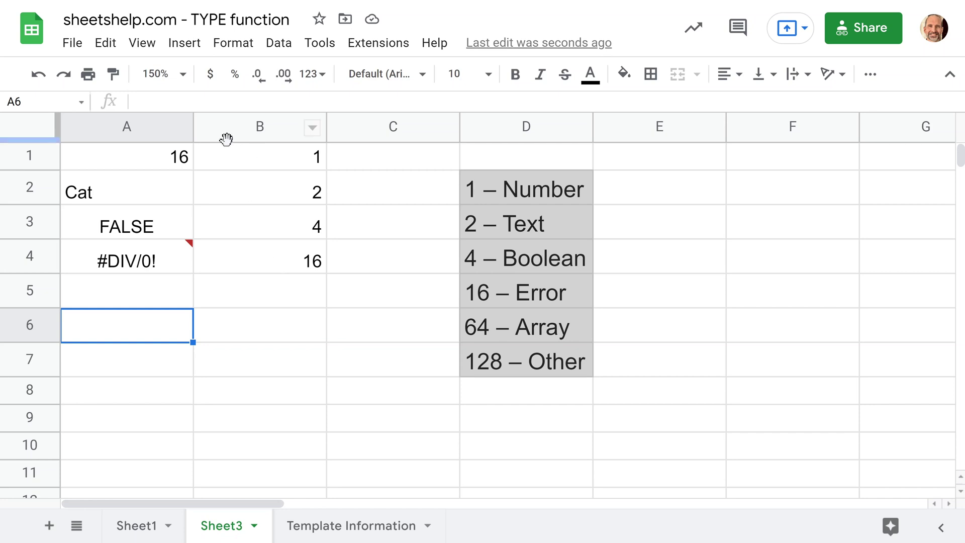
text(=SPARK)
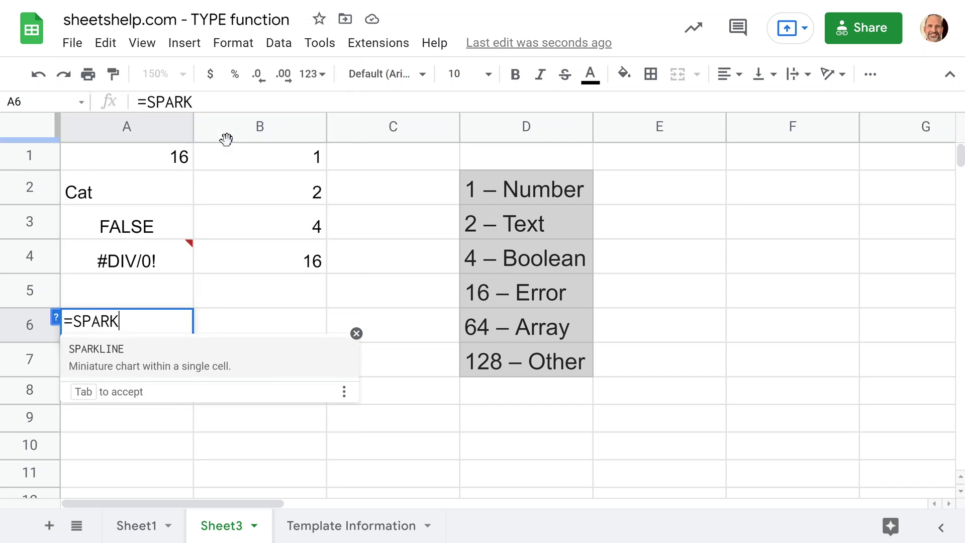
text(LINE()
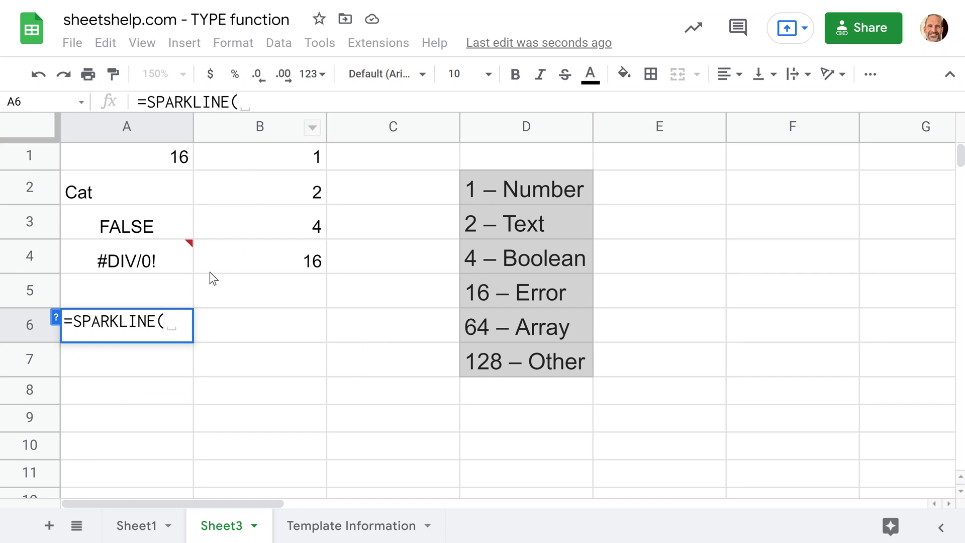
click(55, 319)
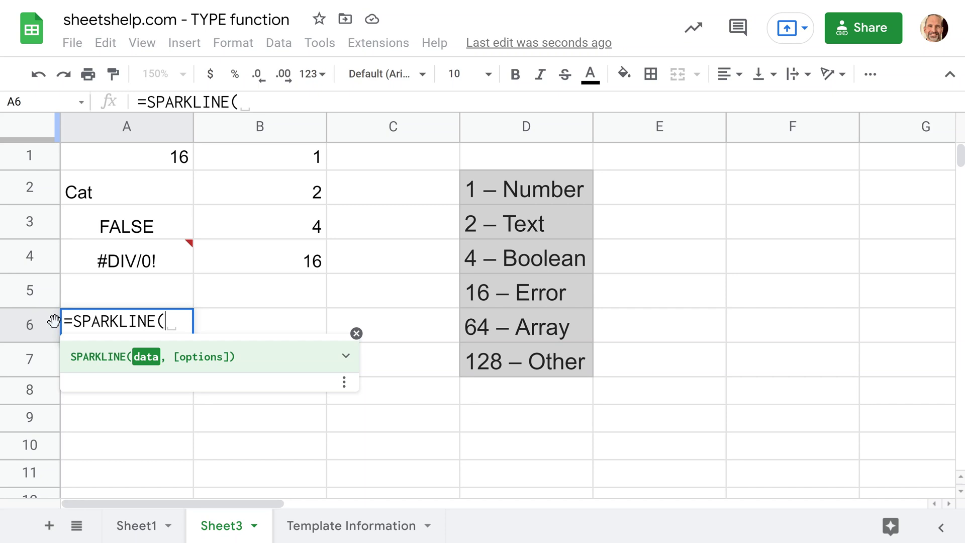
drag(274, 167, 274, 256)
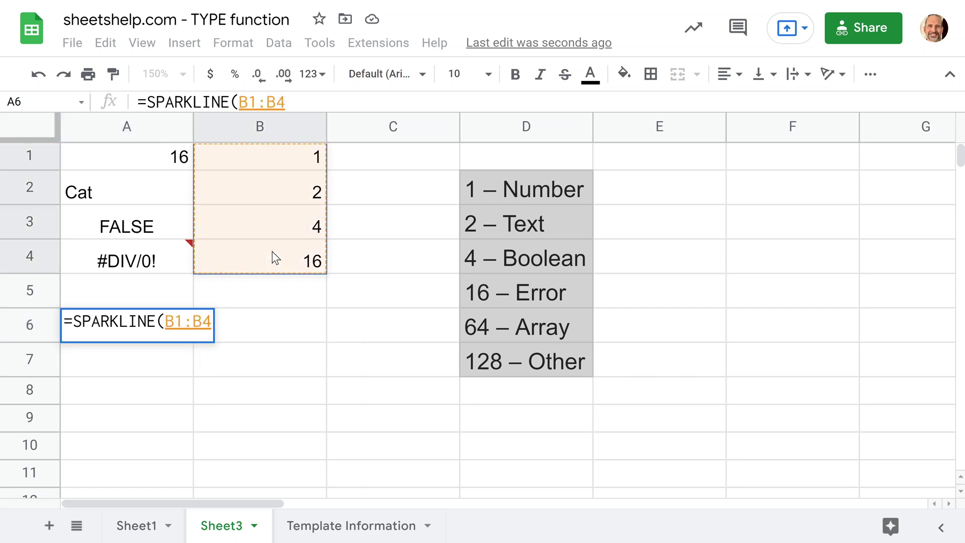
text(,)
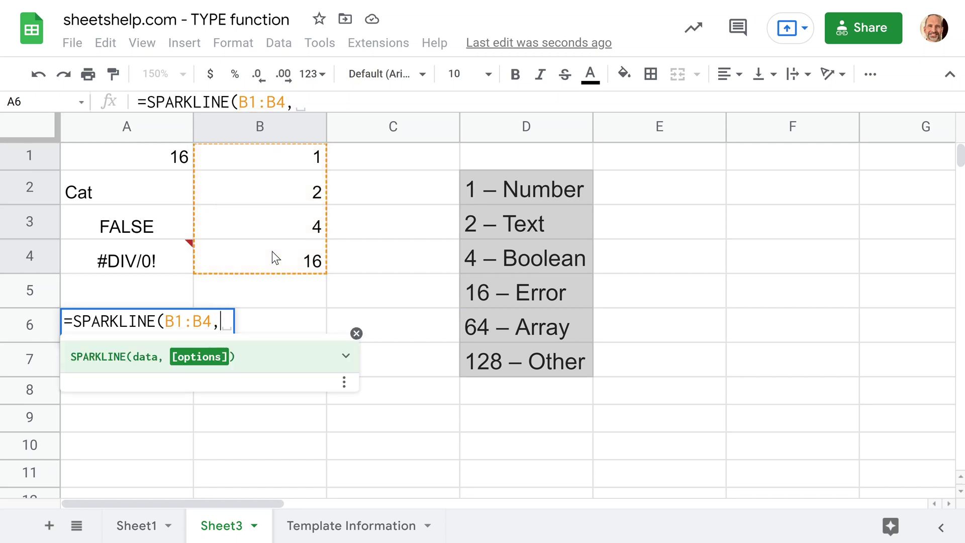
key(BackSpace)
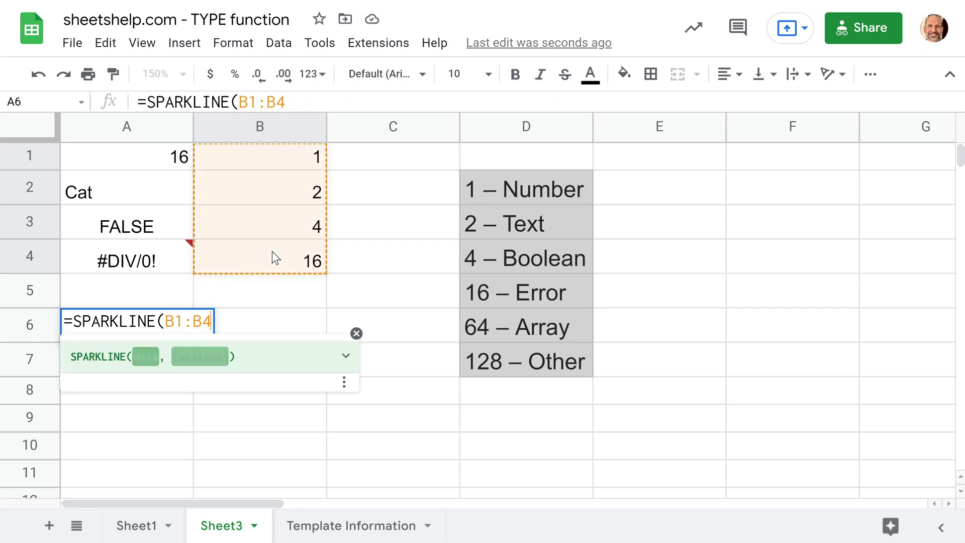
text())
key(Return)
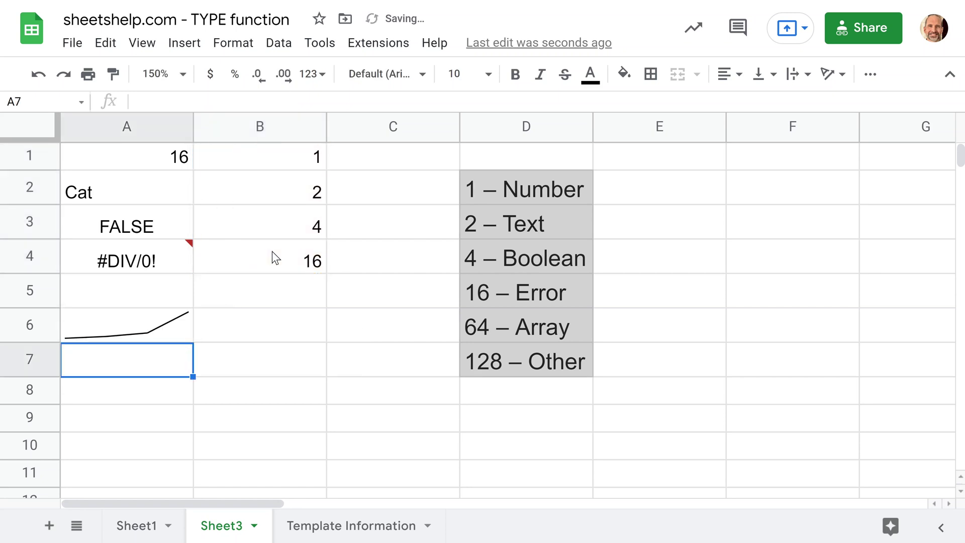
Step: Copy the TYPE formula from B4 into B6 so that it evaluates the sparkline in A6
click(177, 321)
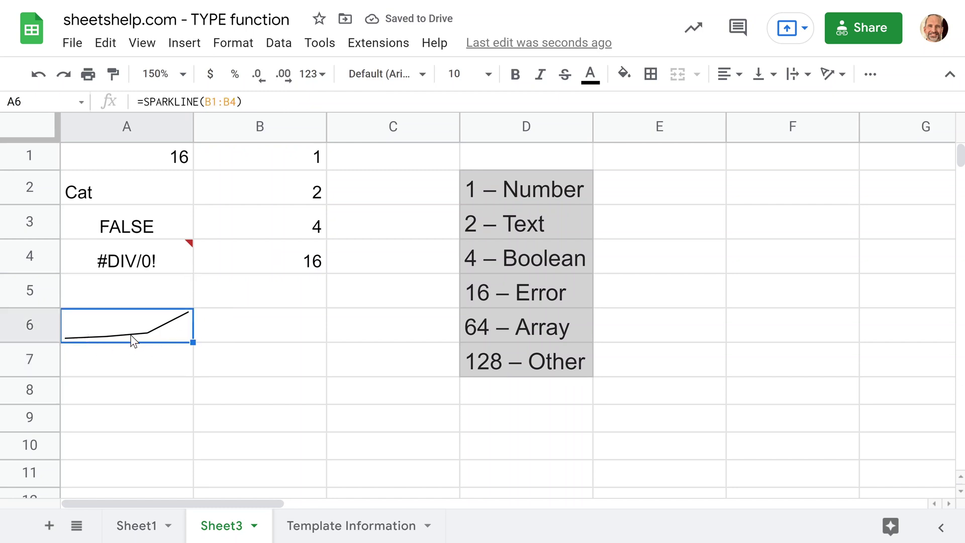
click(276, 264)
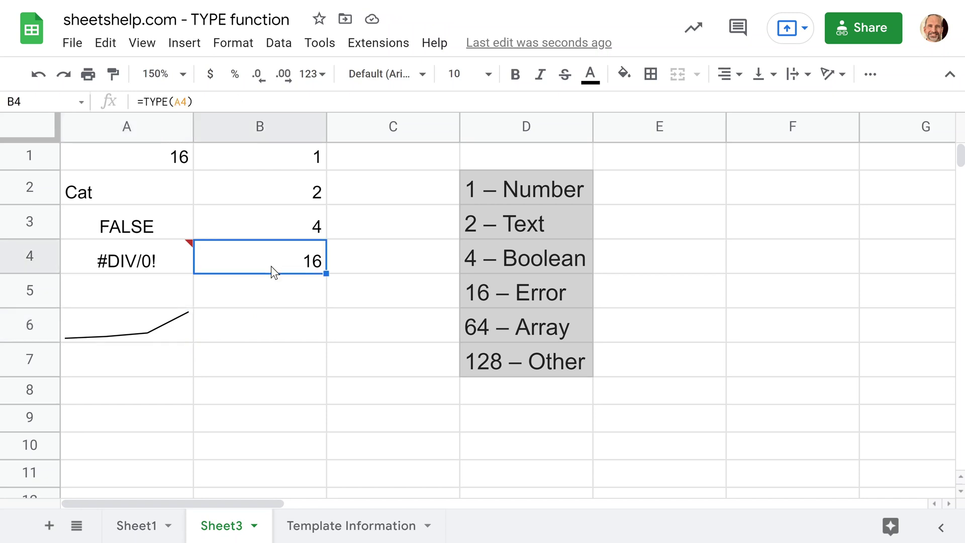
key(ctrl+c)
click(274, 340)
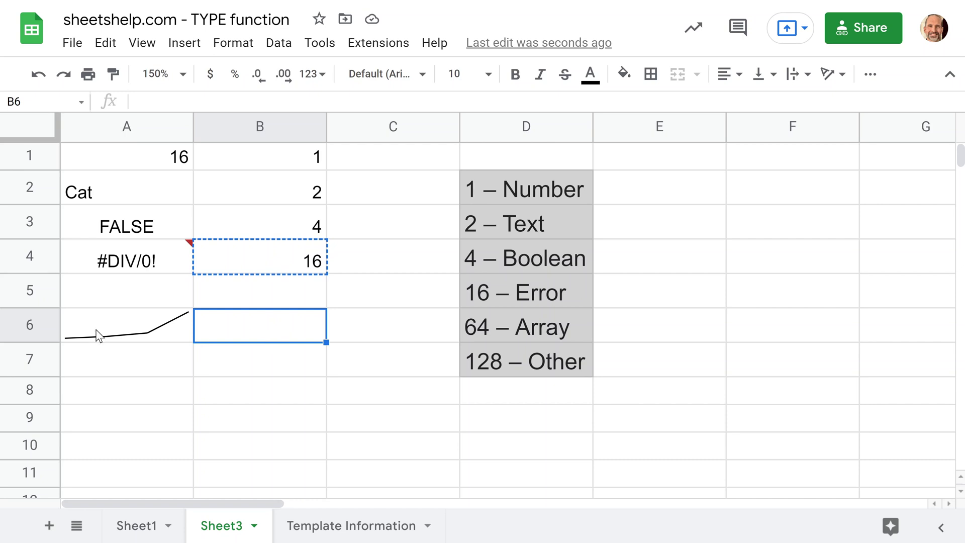
key(ctrl+v)
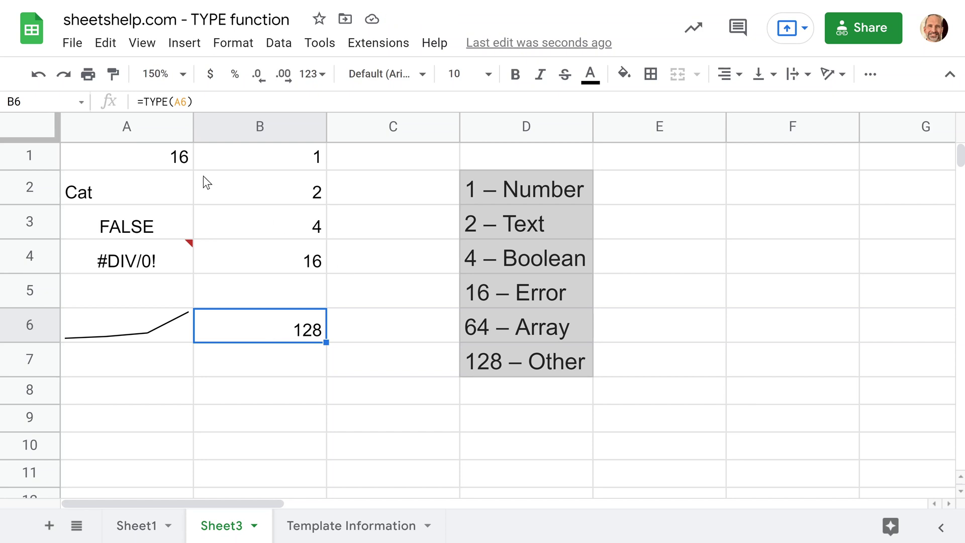
Step: Switch to the spreadsheet "Sort Dates into Chronological Order" and show it in full screen
click(158, 163)
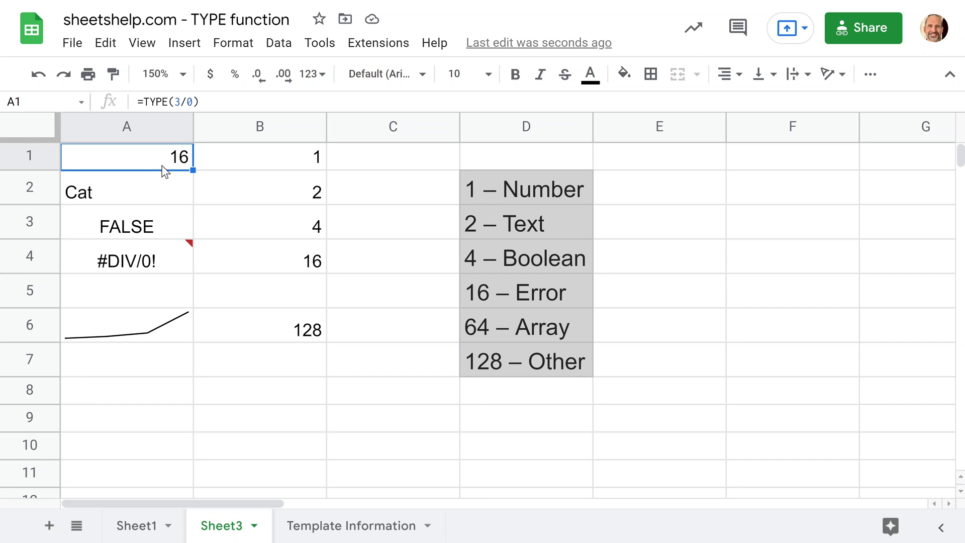
click(165, 193)
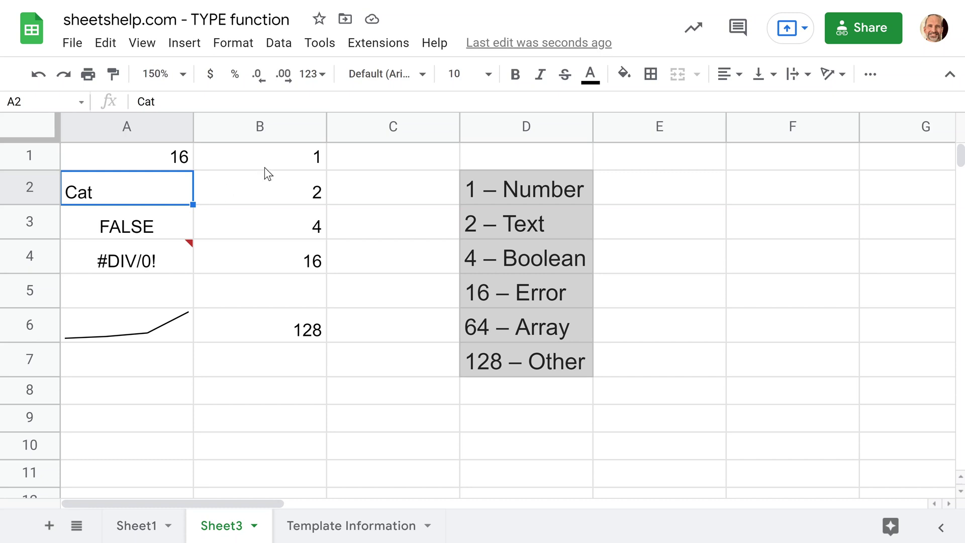
key(F11)
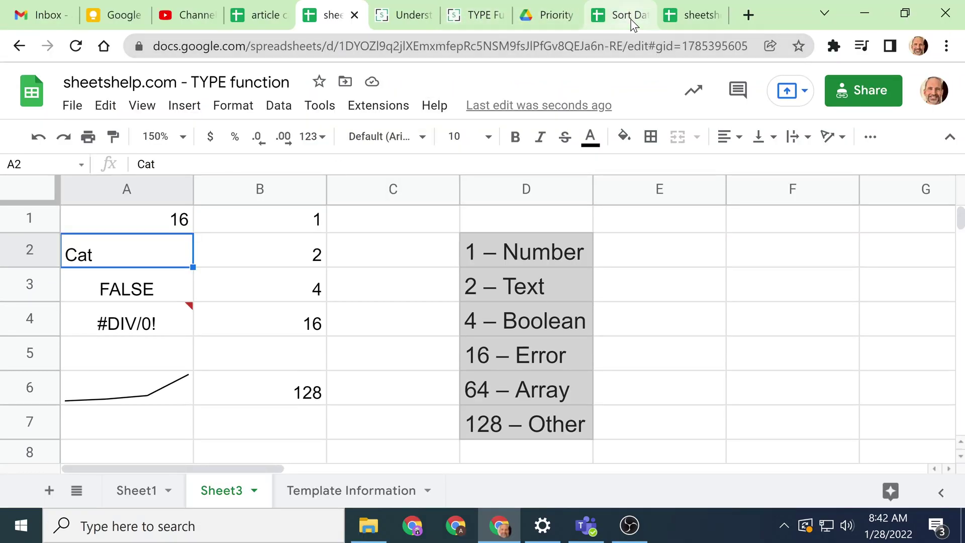
click(621, 15)
key(F11)
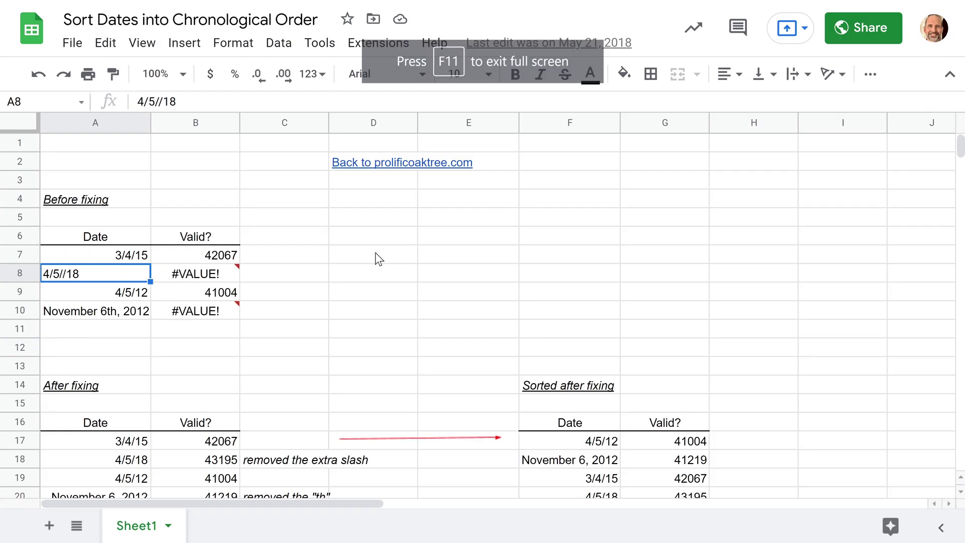
Step: Look over the before and after tables, examining the individual dates in A7:A10 under "Before fixing"
click(340, 243)
scroll(342, 246, down, 3)
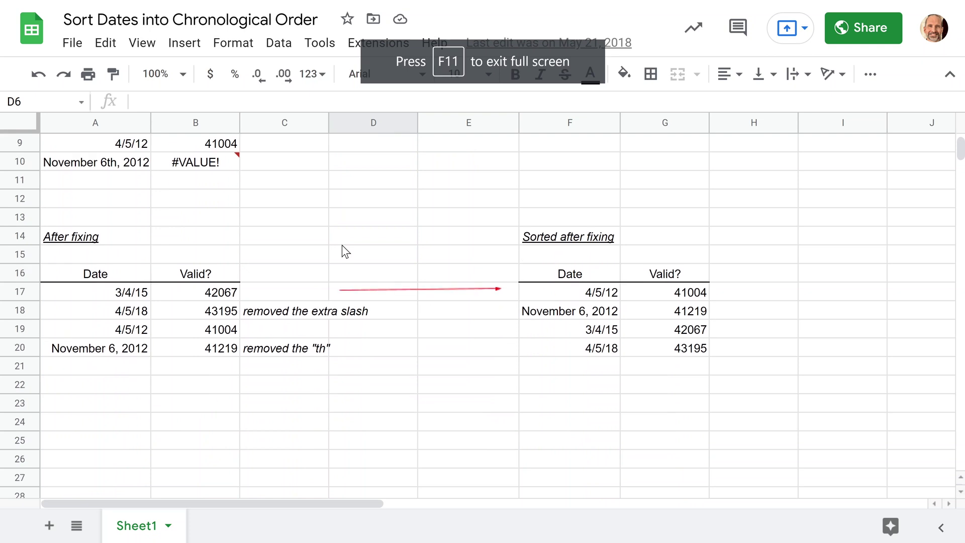
scroll(341, 249, up, 3)
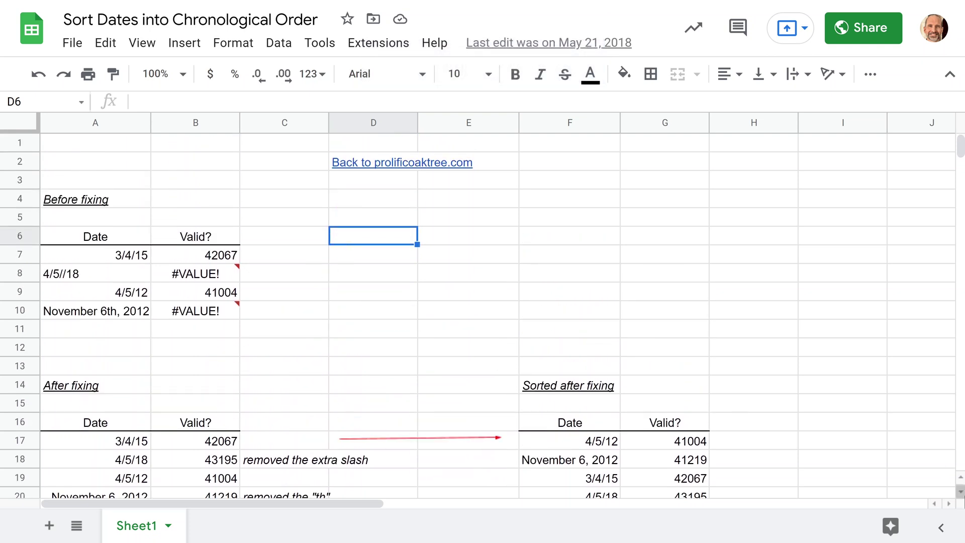
click(961, 492)
click(961, 493)
click(961, 493)
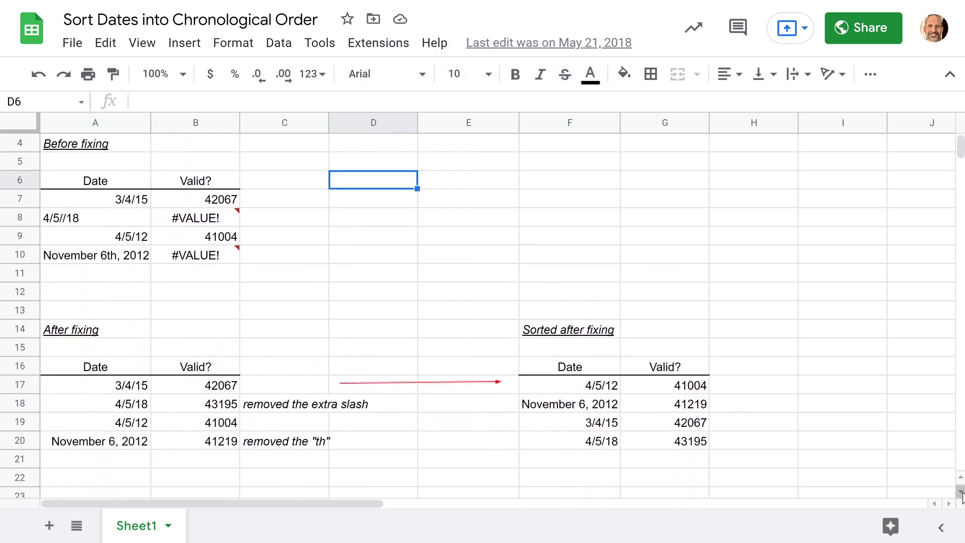
drag(128, 205, 129, 264)
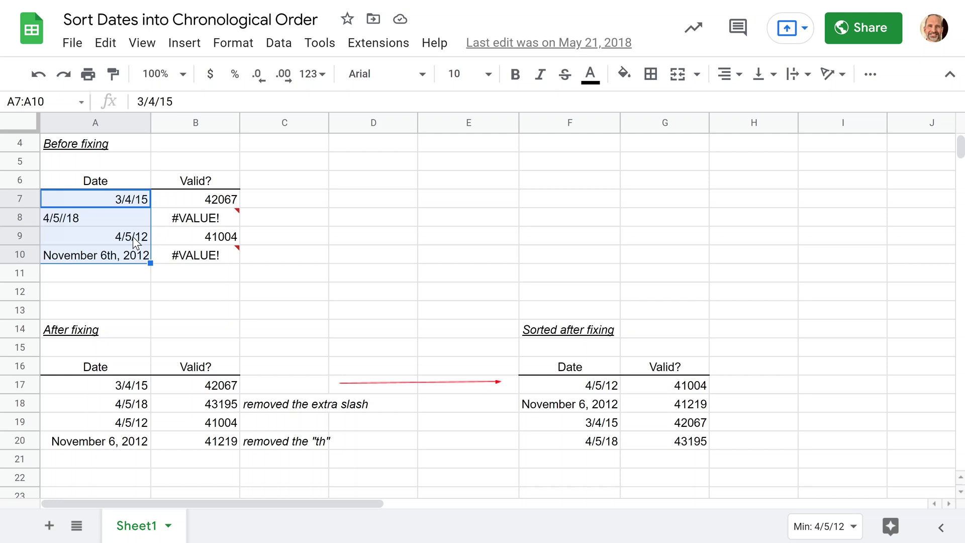
click(120, 204)
click(116, 224)
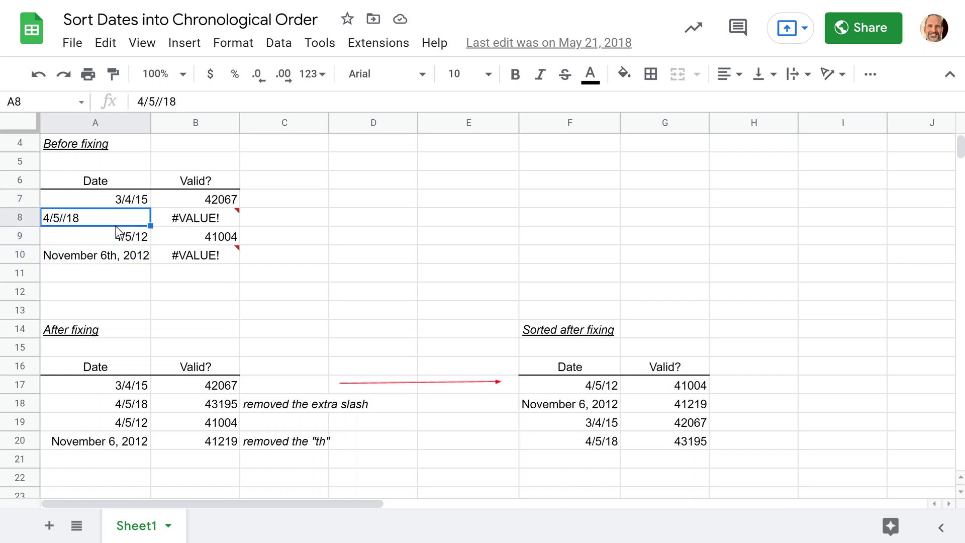
click(117, 232)
Step: Enter =TYPE(A7) in cell C7 beside the "Before fixing" table and fill the formula down through C10
click(280, 204)
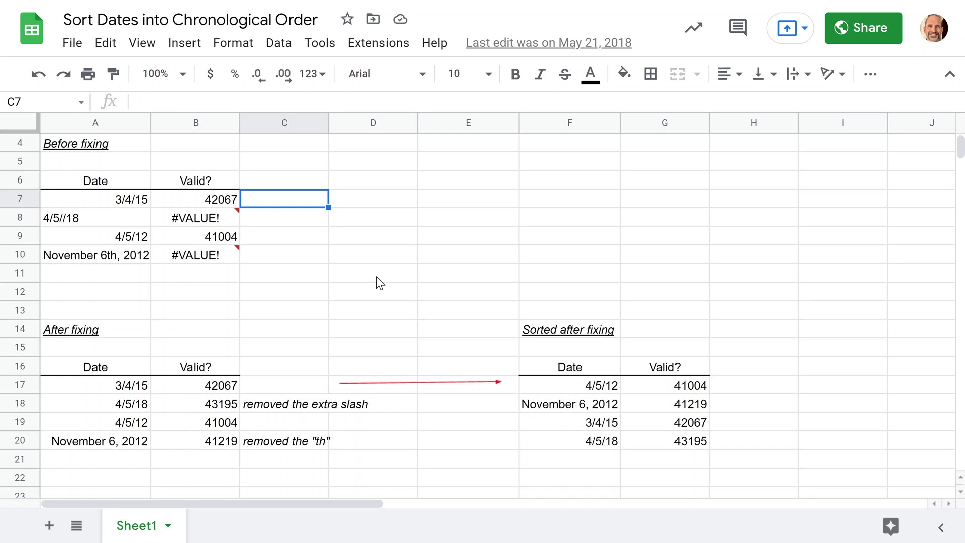
text(=TYPE)
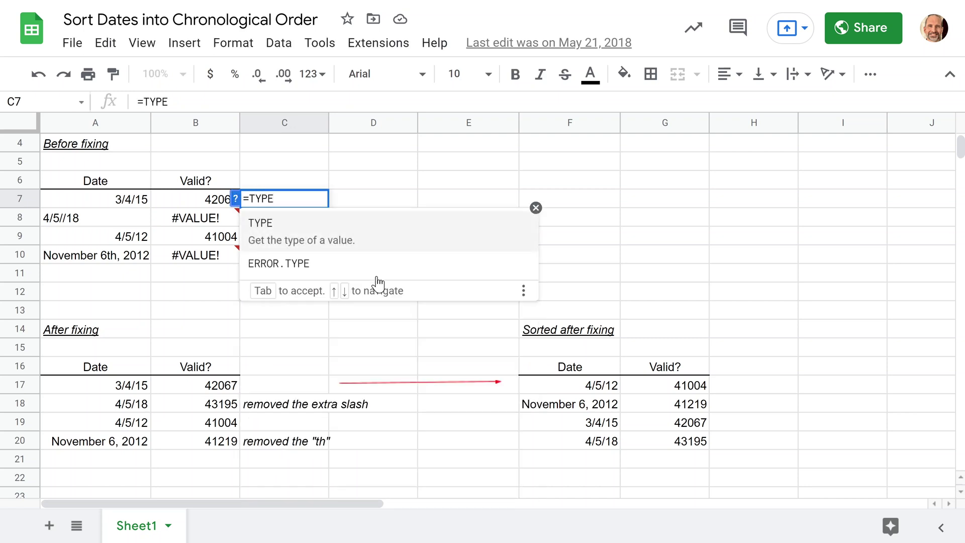
text(()
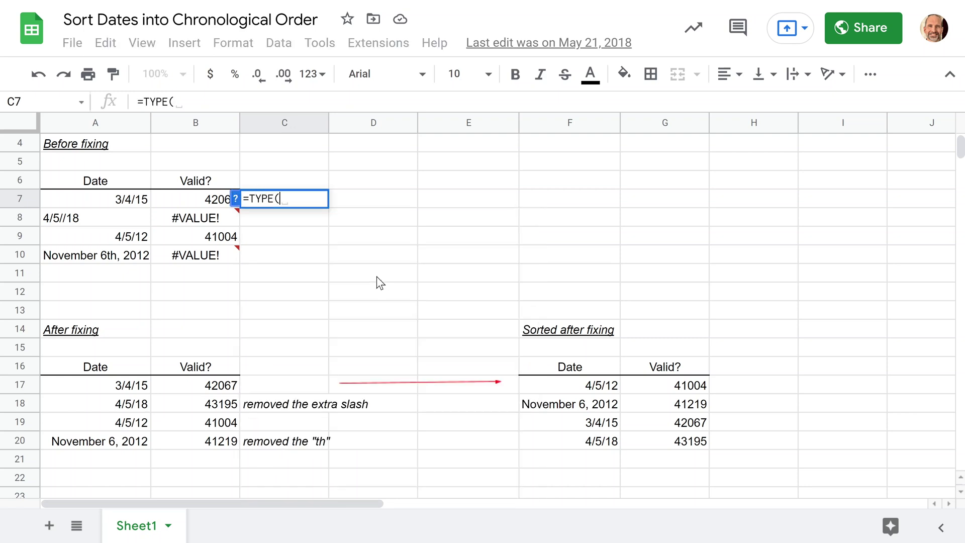
click(142, 203)
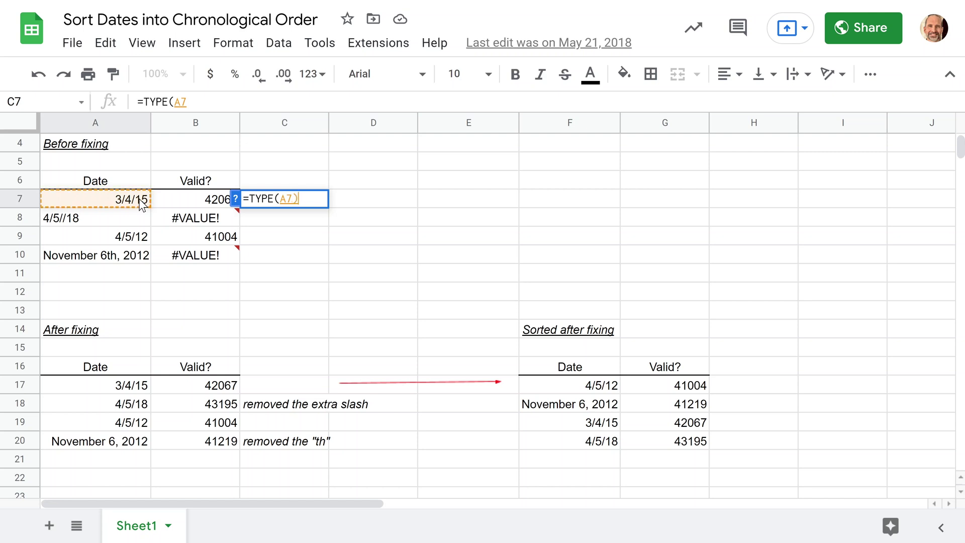
text())
key(Return)
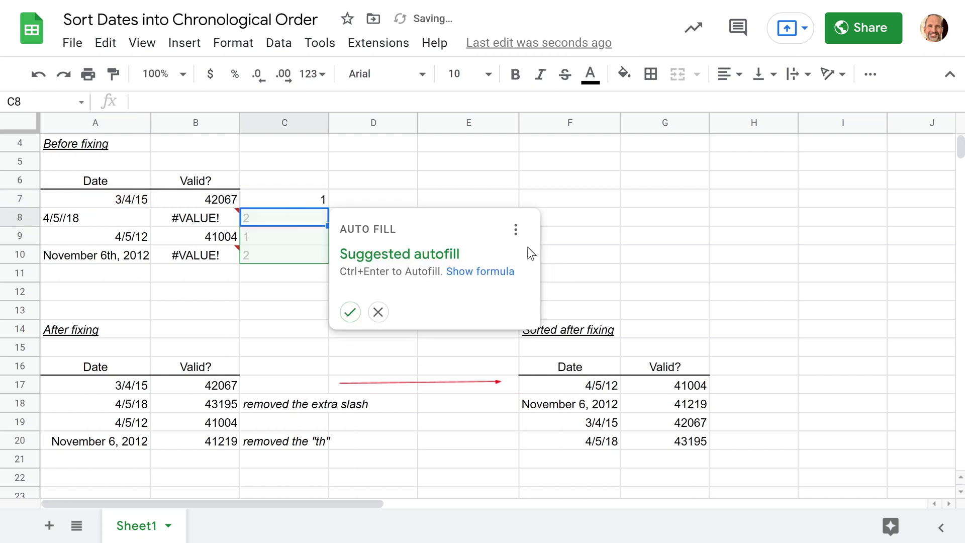
click(378, 312)
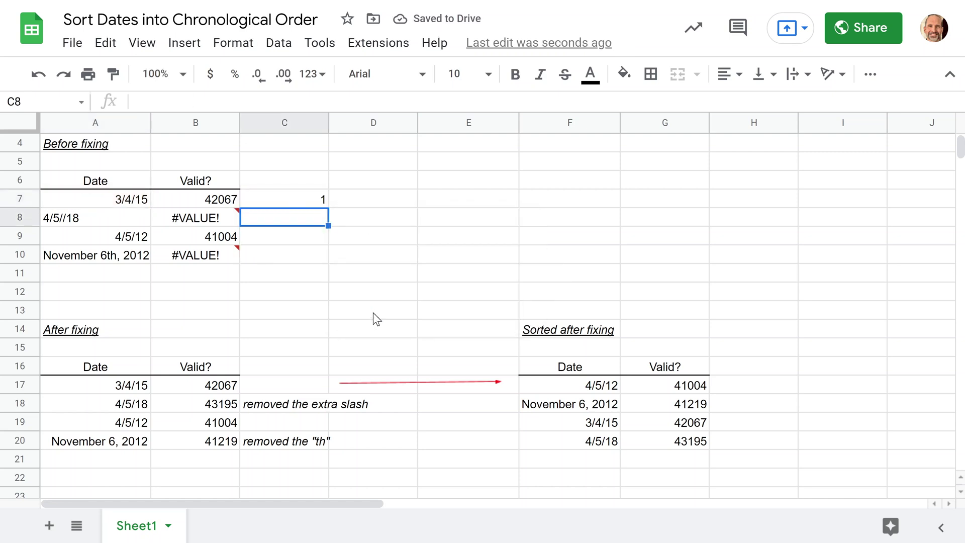
click(302, 202)
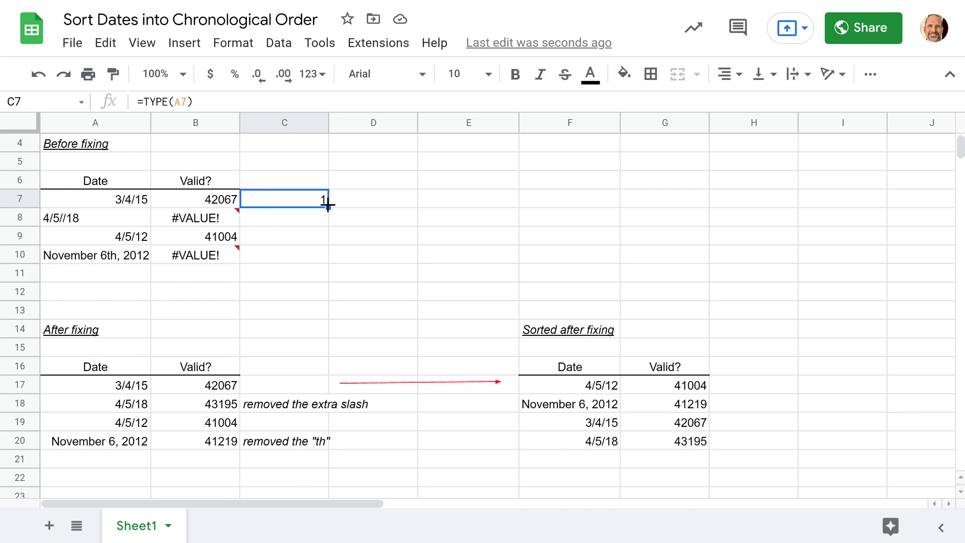
drag(327, 205, 323, 246)
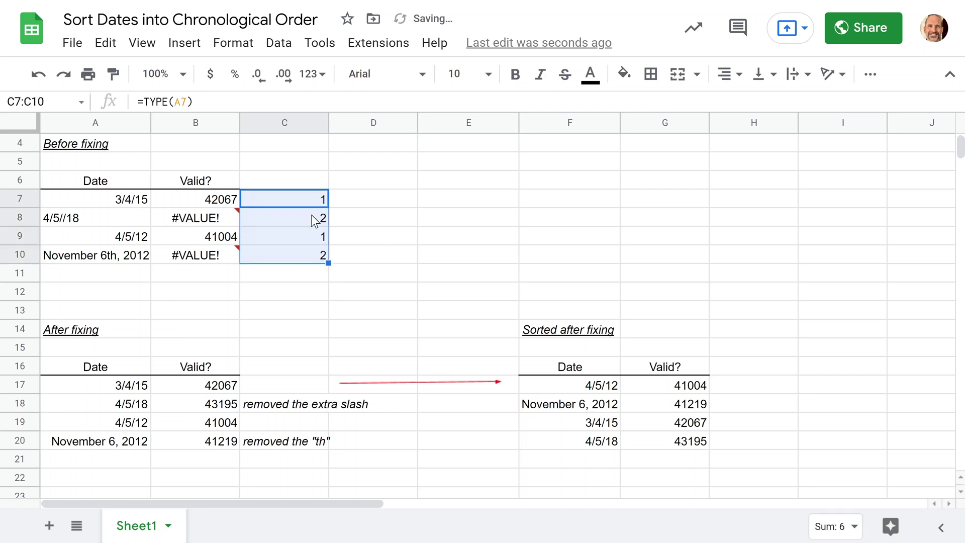
Step: Compare the TYPE codes in C8:C10 with the corresponding dates in column A
click(95, 215)
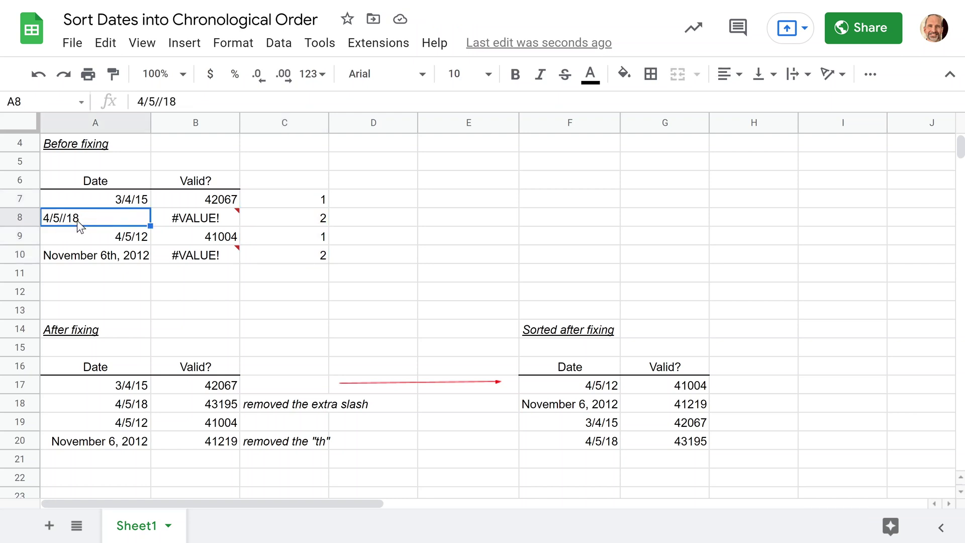
click(266, 221)
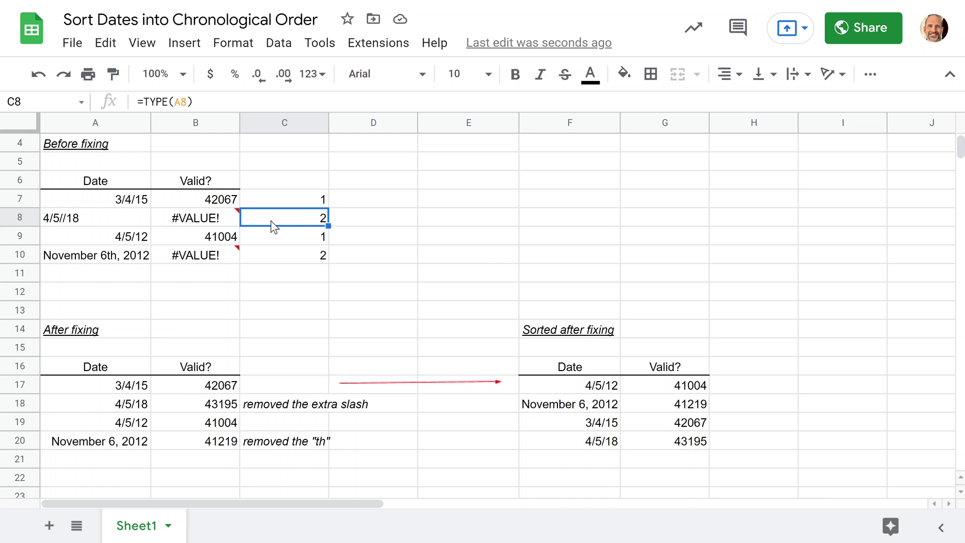
click(273, 234)
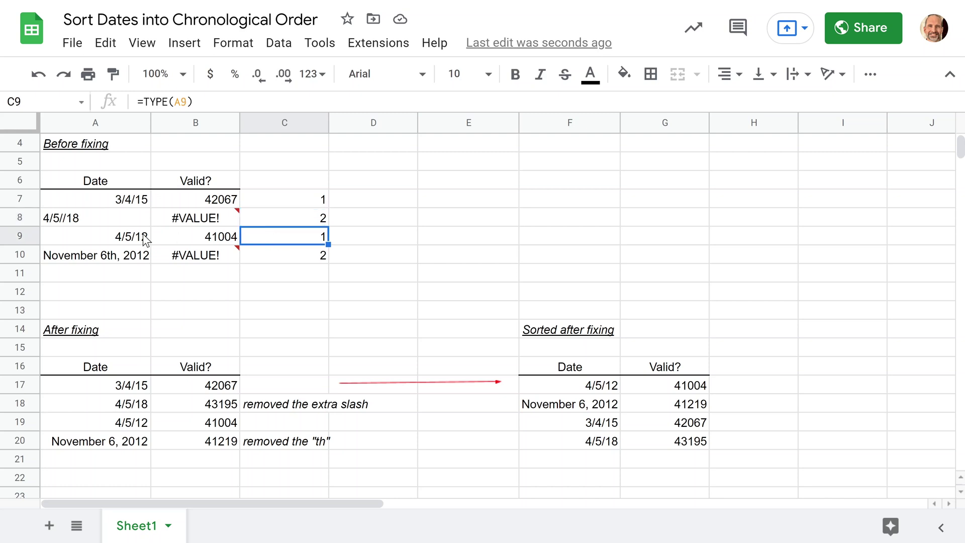
click(136, 239)
click(318, 240)
click(316, 258)
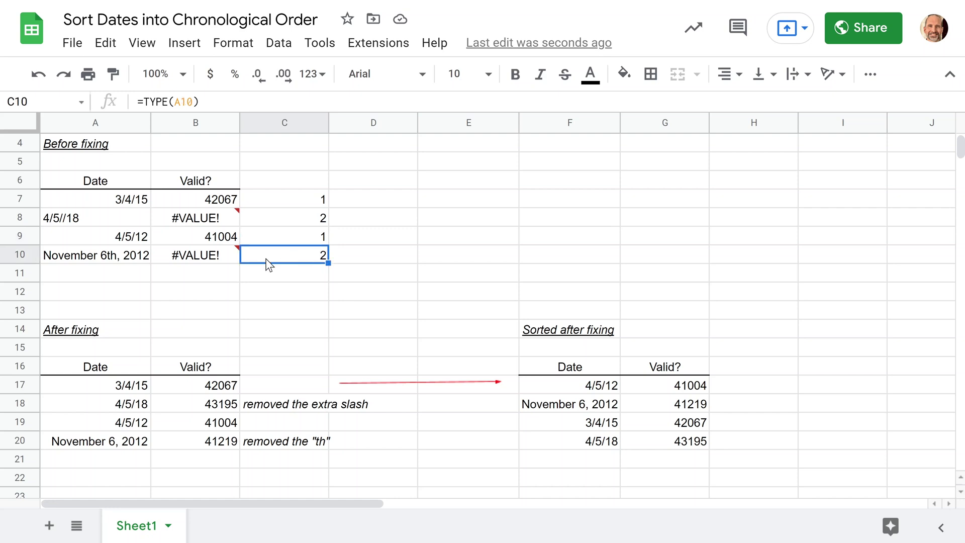
Step: Remove the "th" from the date in A10 so it reads November 6, 2012, and check its TYPE code in C10
double_click(110, 258)
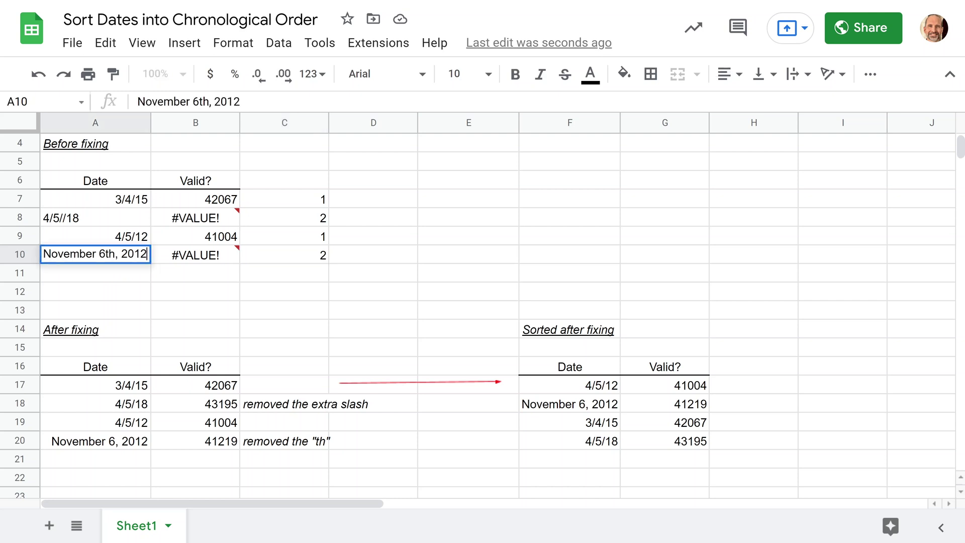
drag(106, 253, 115, 254)
key(BackSpace)
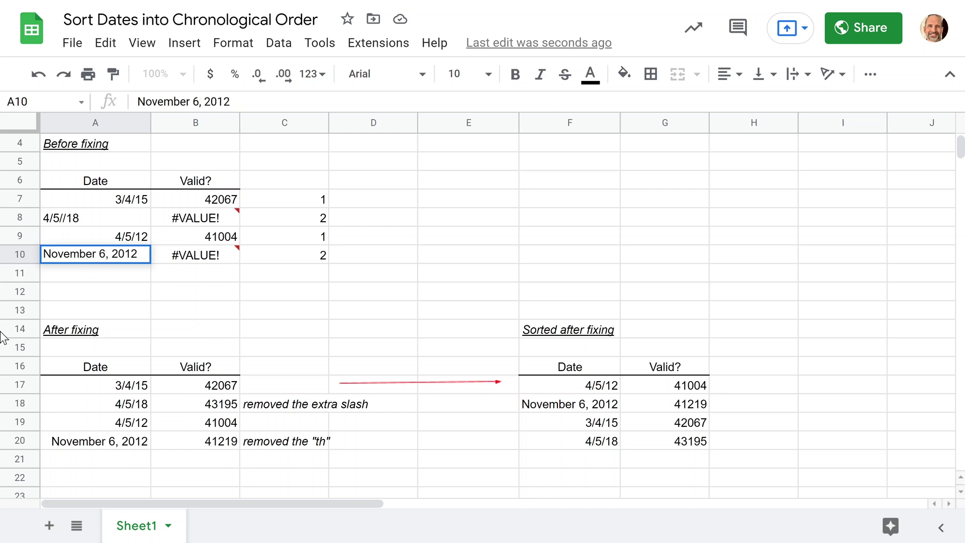
key(Return)
click(304, 254)
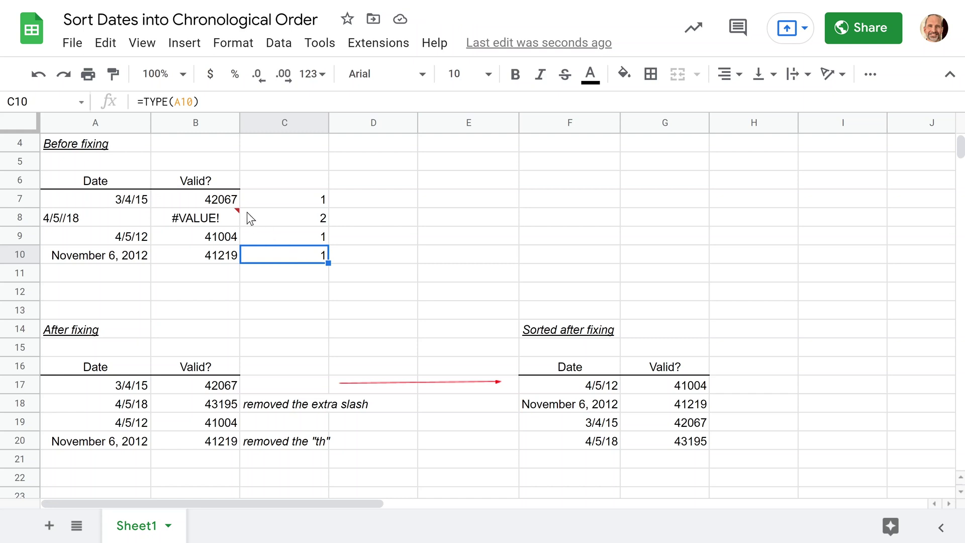
Step: Undo the last date correction in A10
click(38, 73)
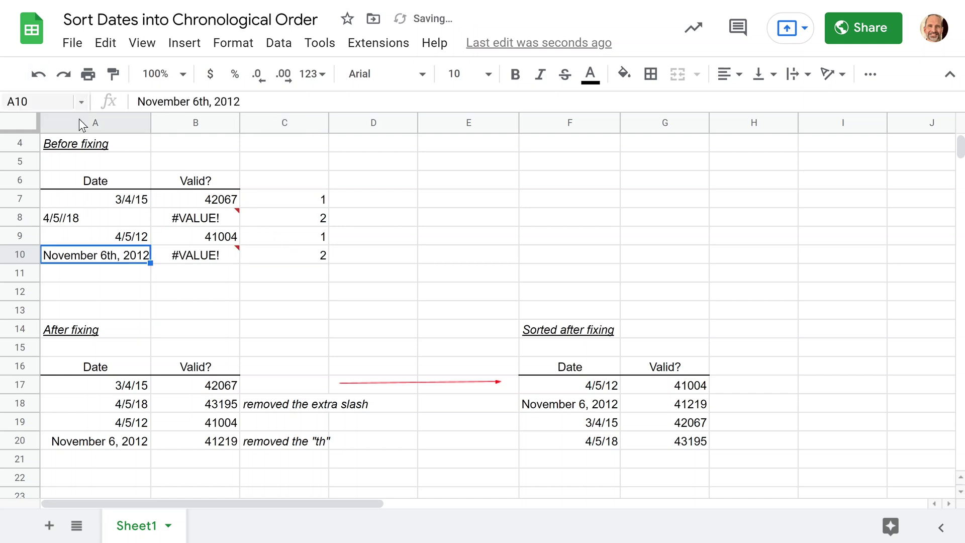
click(272, 267)
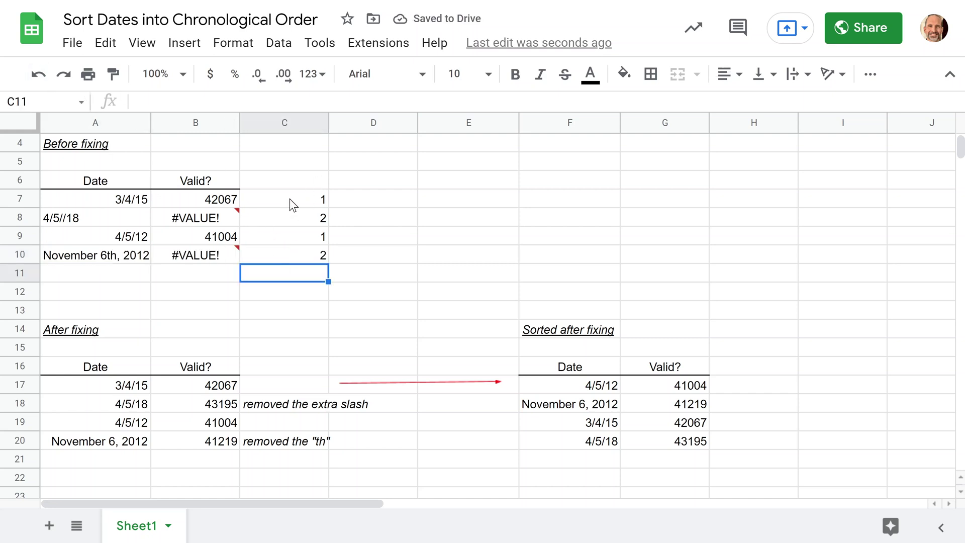
Step: Clear the TYPE formulas from C7:C10 beside the "Before fixing" table
drag(289, 198, 314, 267)
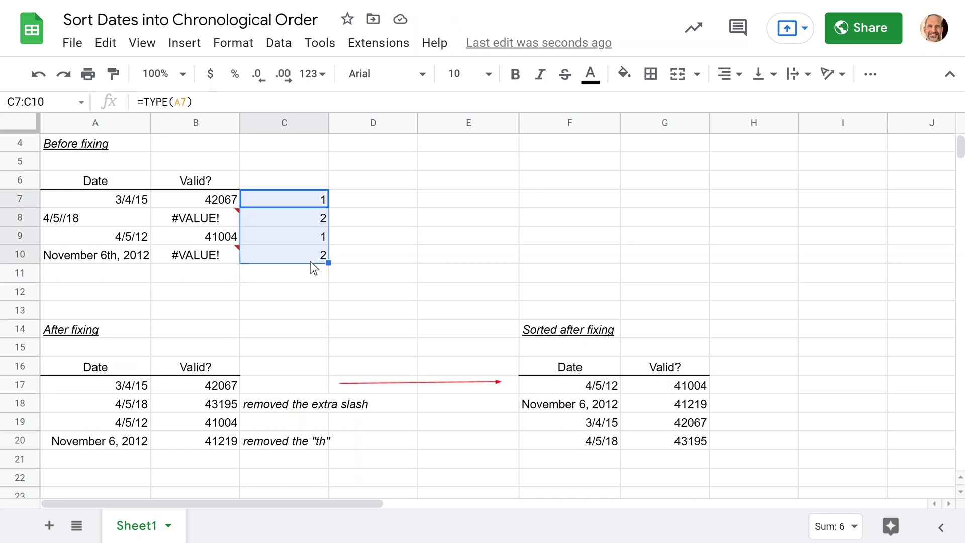
key(Delete)
click(322, 203)
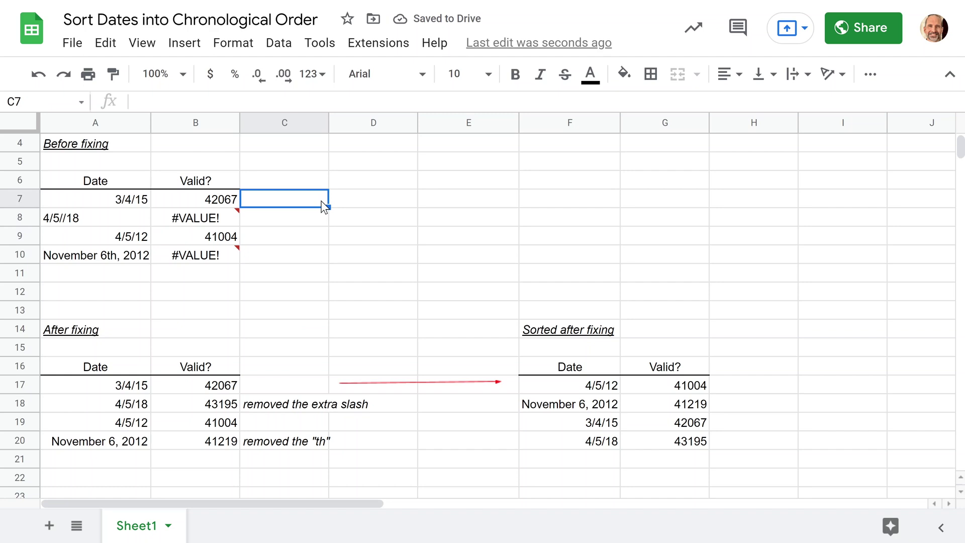
Step: Switch to the TYPE function article in full screen and review the data type codes listed under Outputs
key(F11)
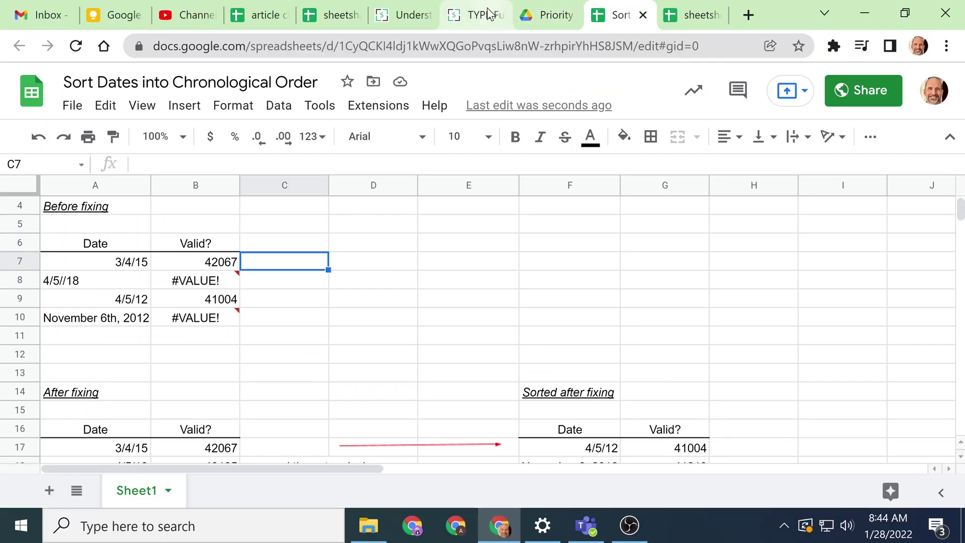
click(488, 12)
key(F11)
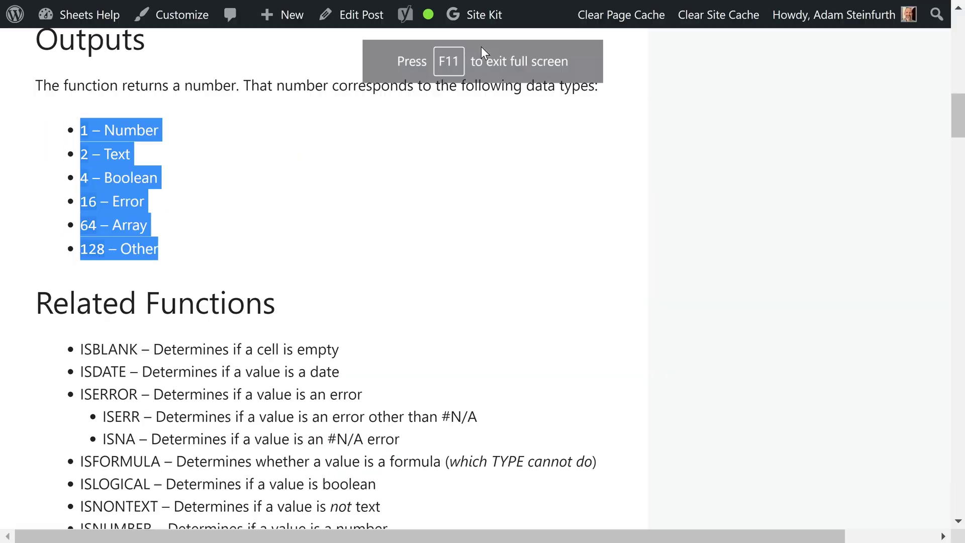
click(232, 175)
scroll(232, 175, up, 5)
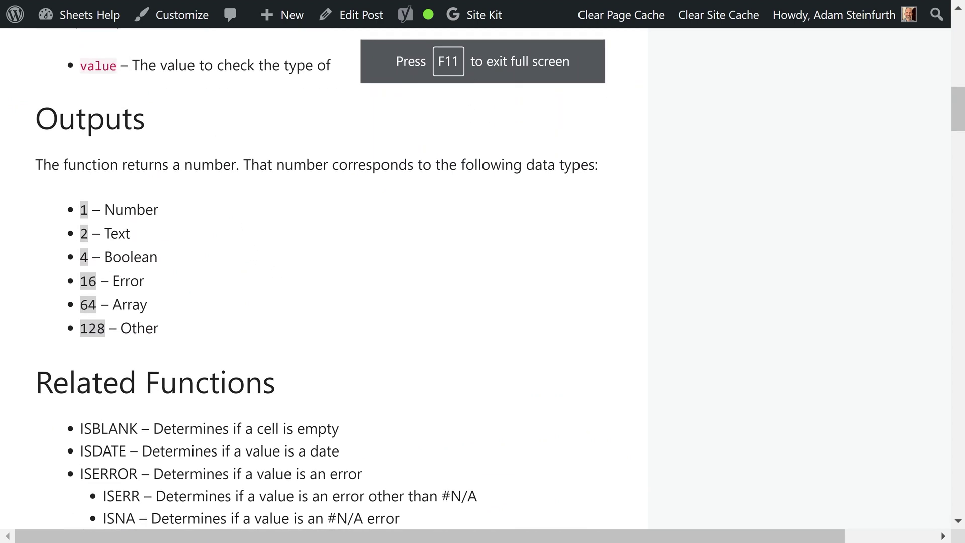
scroll(248, 214, down, 2)
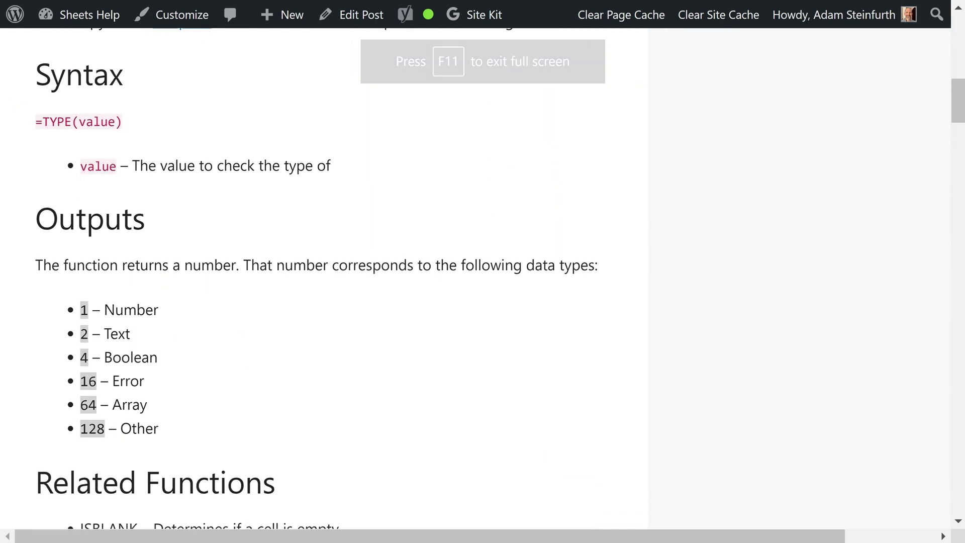
drag(92, 307, 178, 416)
scroll(191, 399, down, 6)
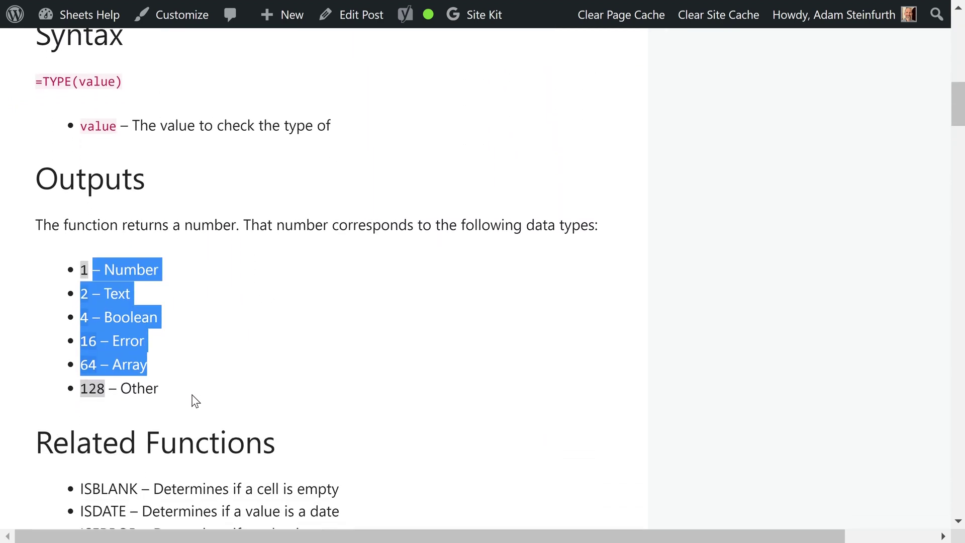
Step: Read the Related Functions list in the article and highlight ISDATE
scroll(195, 401, down, 1)
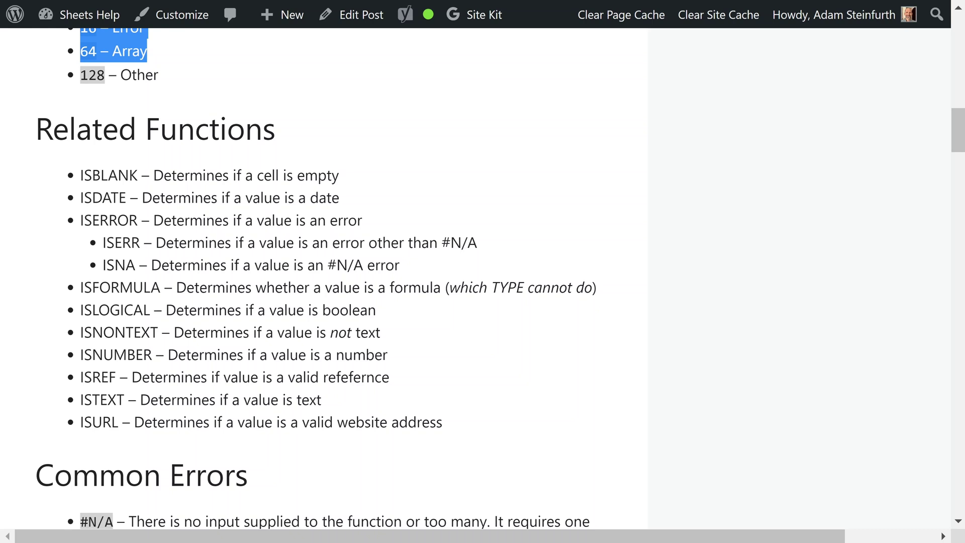
drag(126, 198, 80, 203)
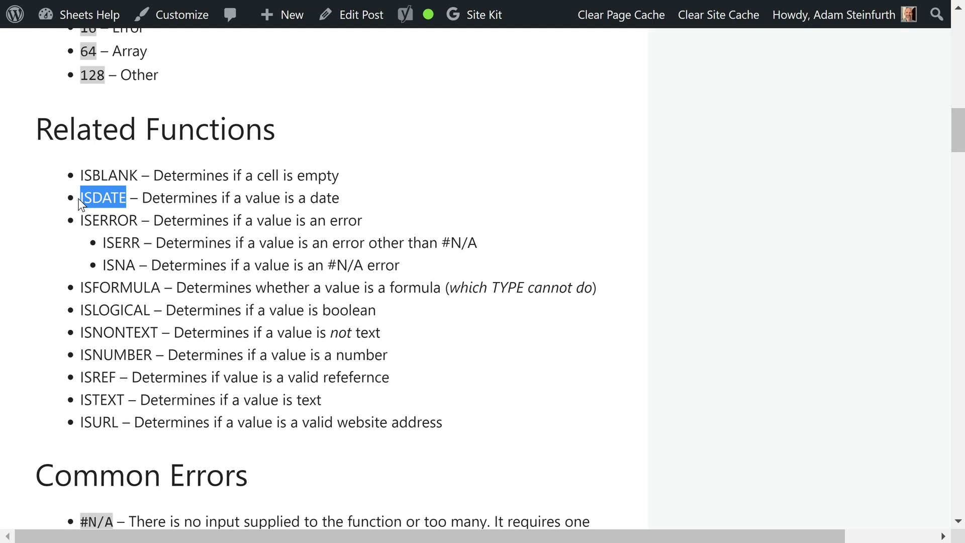
click(345, 175)
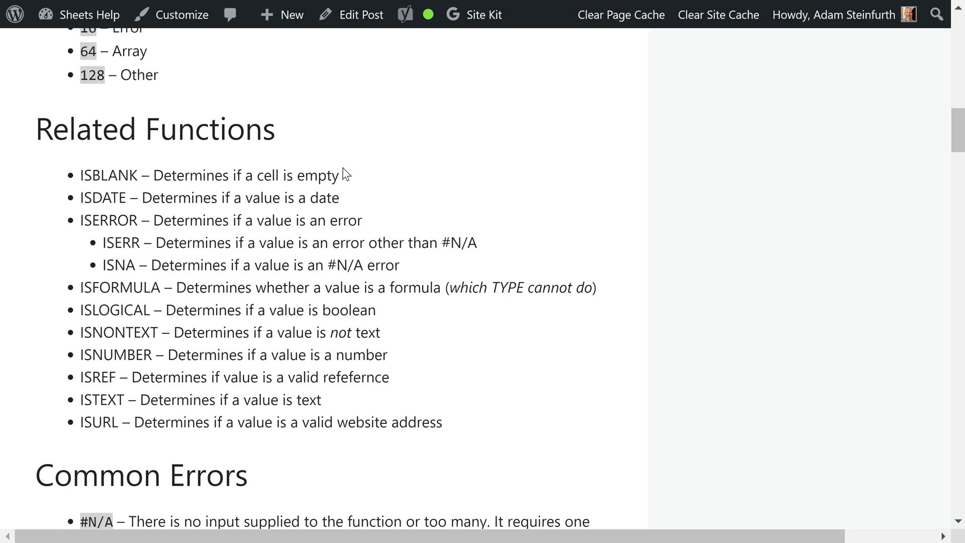
Step: Return to the "Sort Dates into Chronological Order" spreadsheet in full screen and select cell C7
key(F11)
click(414, 28)
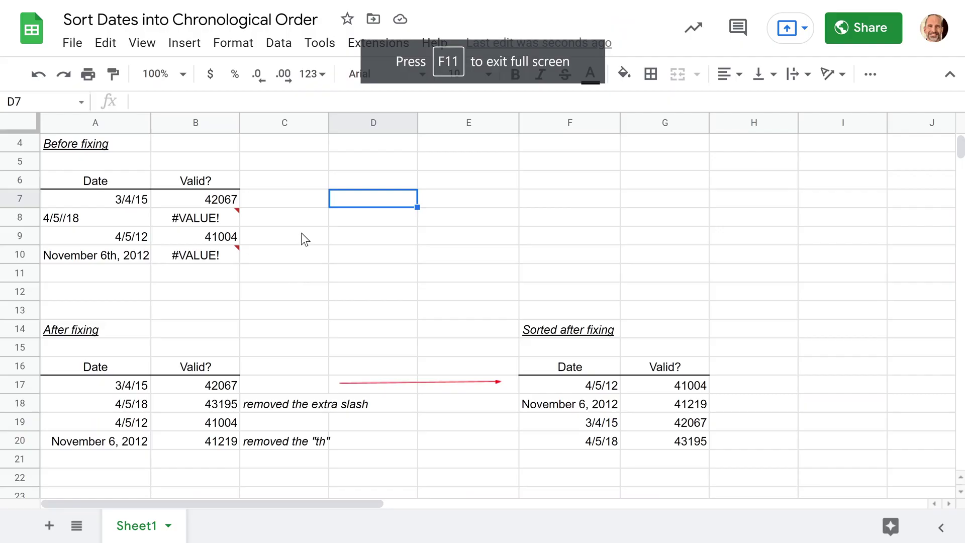
click(301, 206)
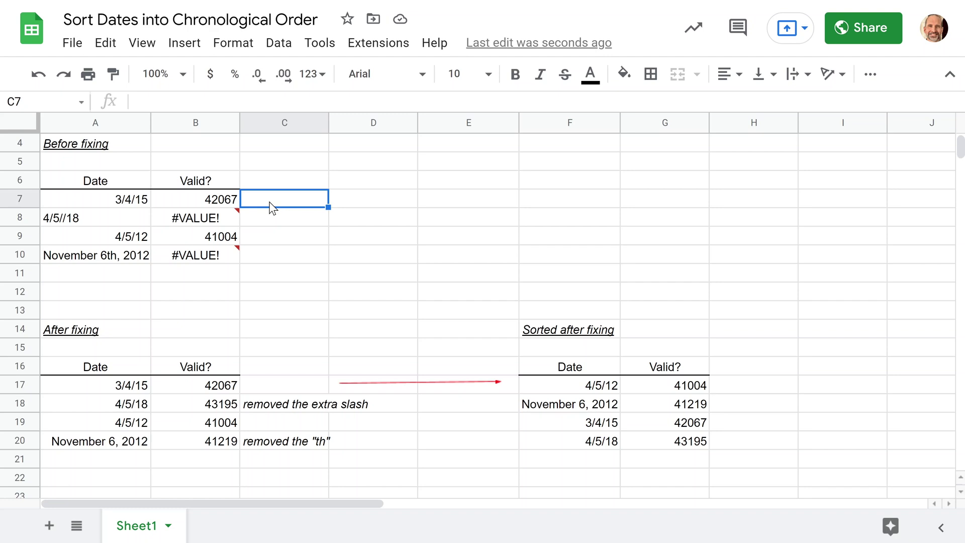
Step: Switch to the "sheetshelp.com - TYPE function" spreadsheet in full screen and open Sheet1
key(F11)
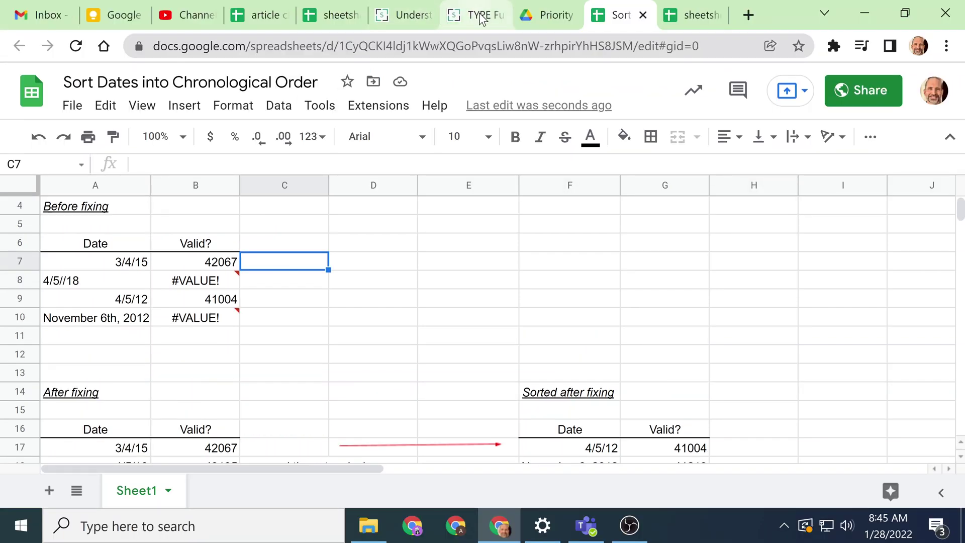
click(329, 13)
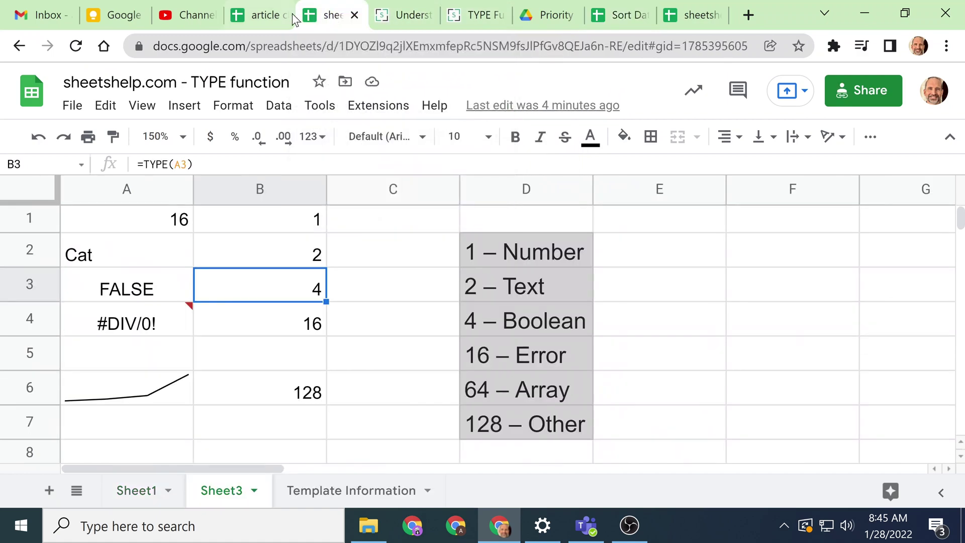
key(F11)
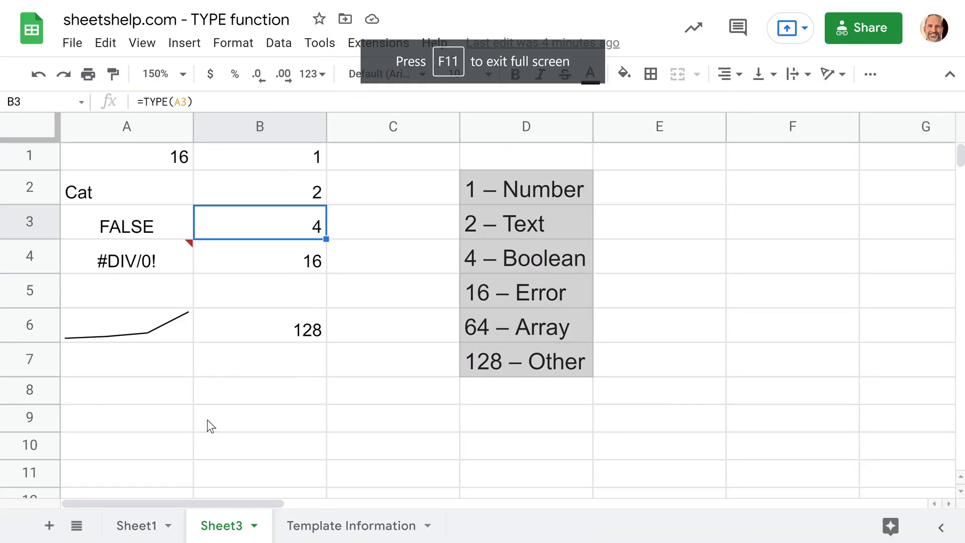
click(150, 532)
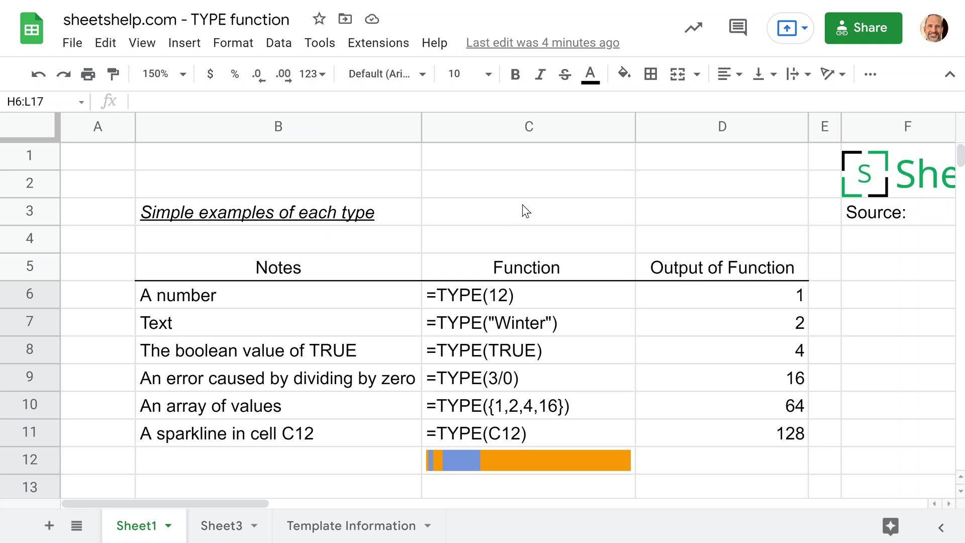
Step: Look over the "Simple examples of each type" table, examining the array, error and TRUE examples in the Function column
click(531, 231)
click(961, 492)
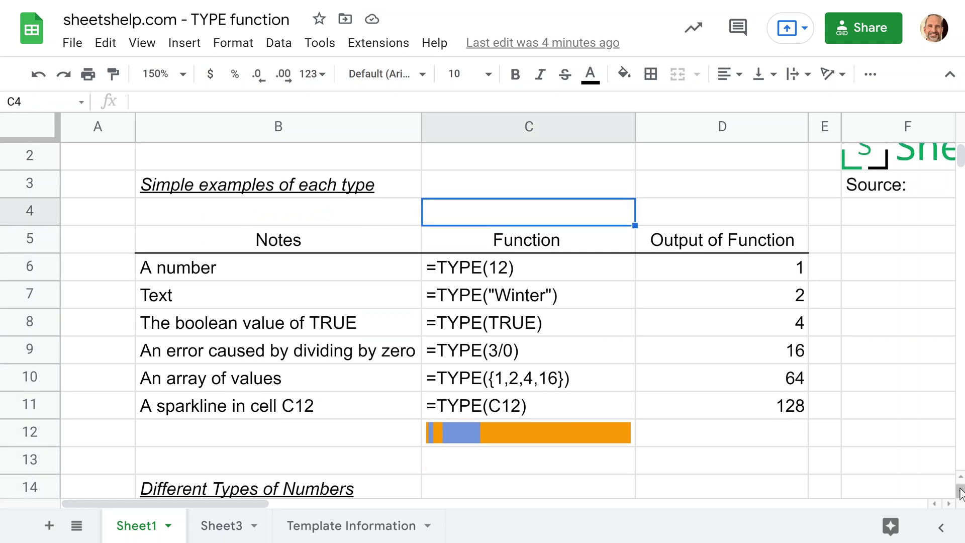
click(960, 491)
click(551, 352)
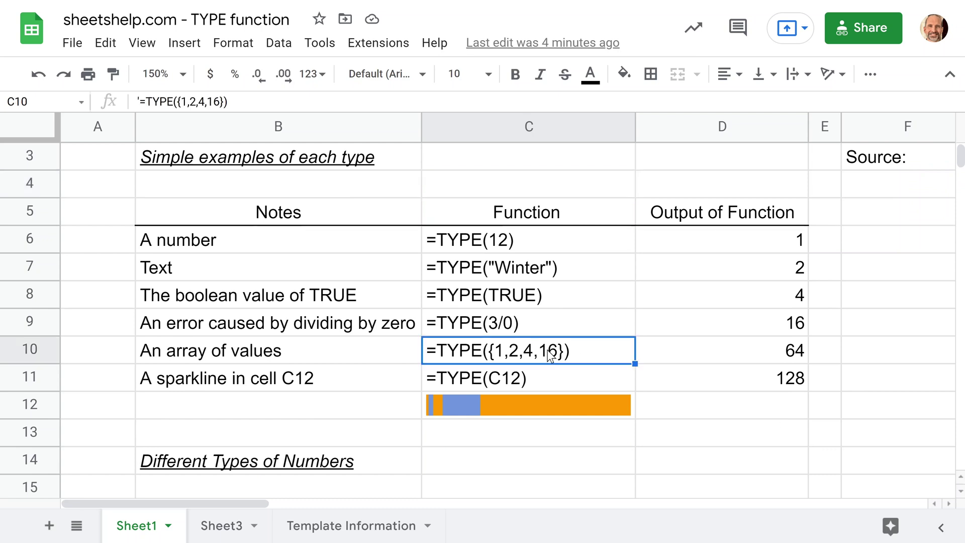
click(551, 322)
click(552, 304)
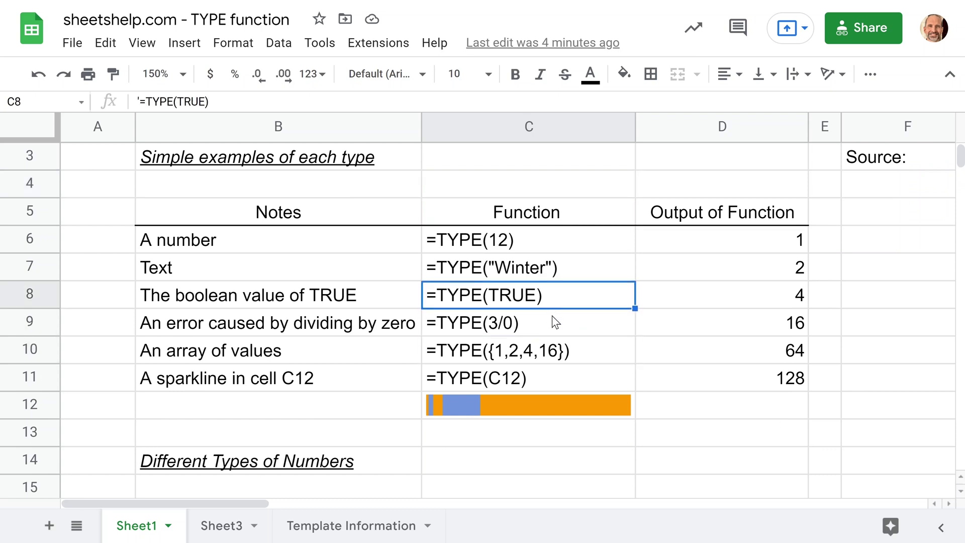
Step: Look over the "Different Types of Numbers" table and inspect the formula behind the integer example's output in D17
scroll(552, 315, down, 8)
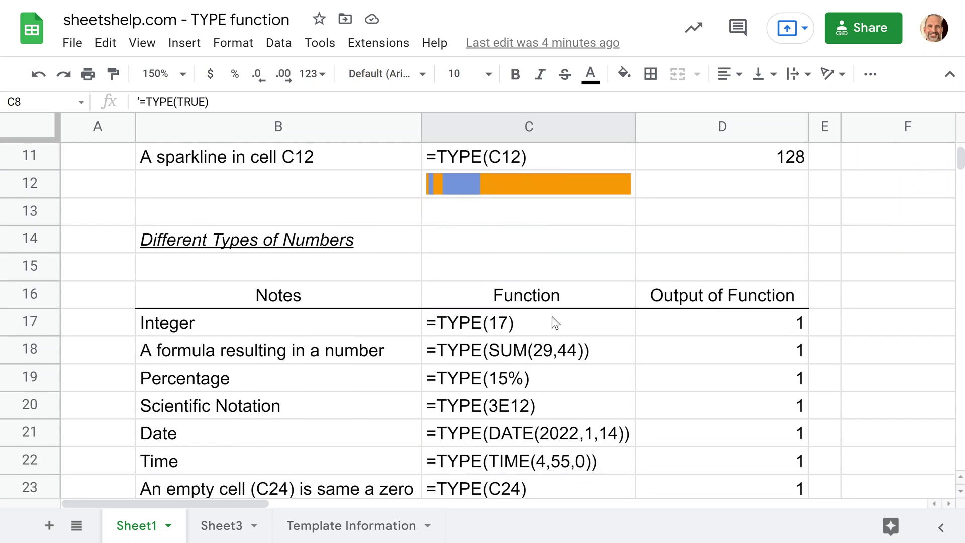
scroll(553, 324, up, 3)
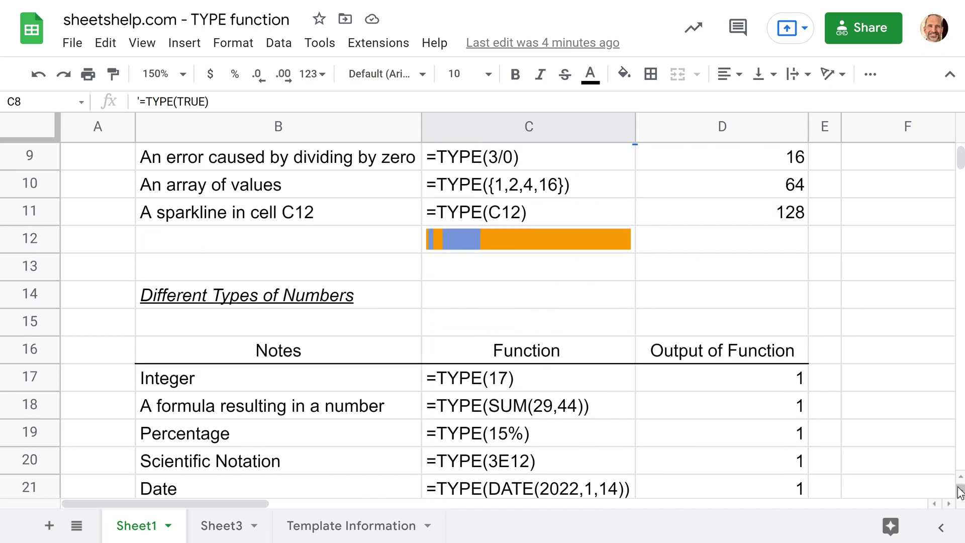
click(960, 491)
click(961, 492)
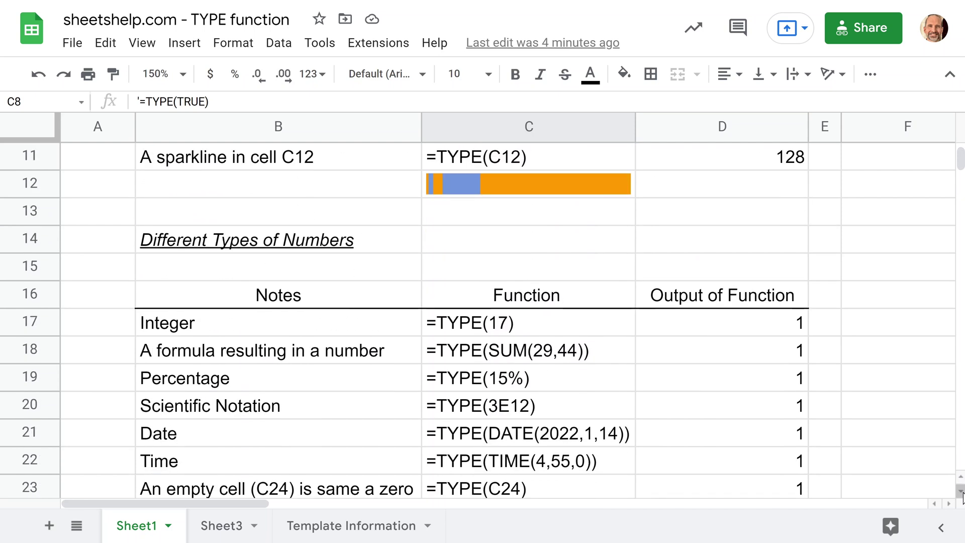
click(961, 491)
click(961, 492)
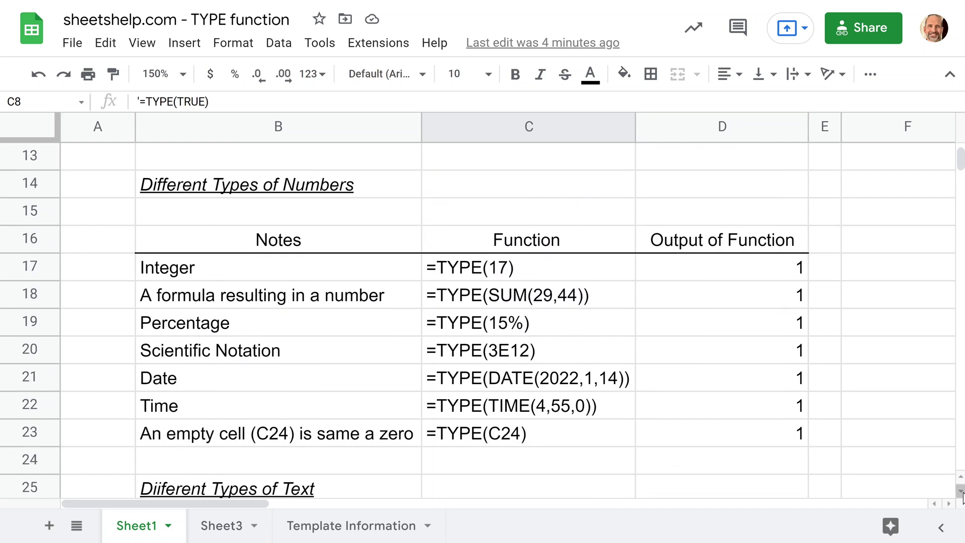
click(661, 269)
key(F2)
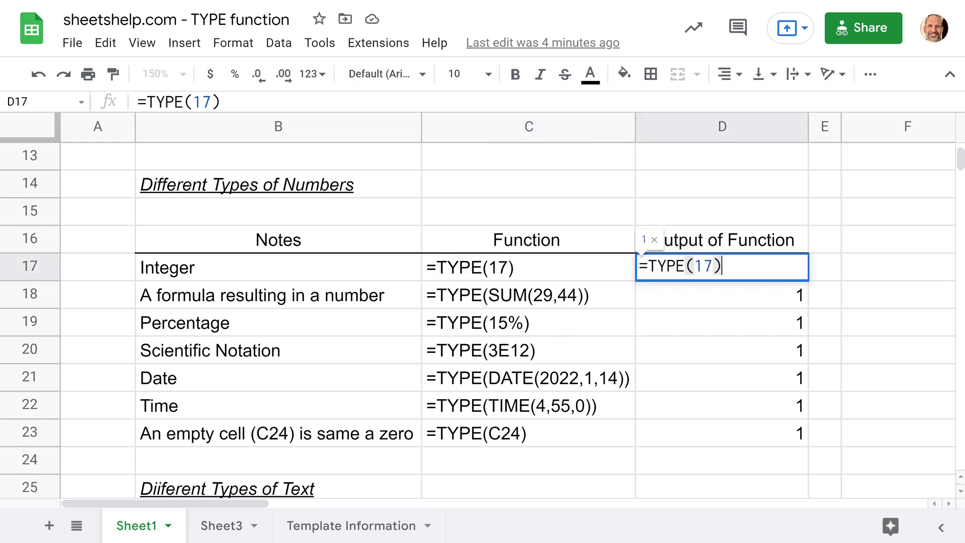
key(Escape)
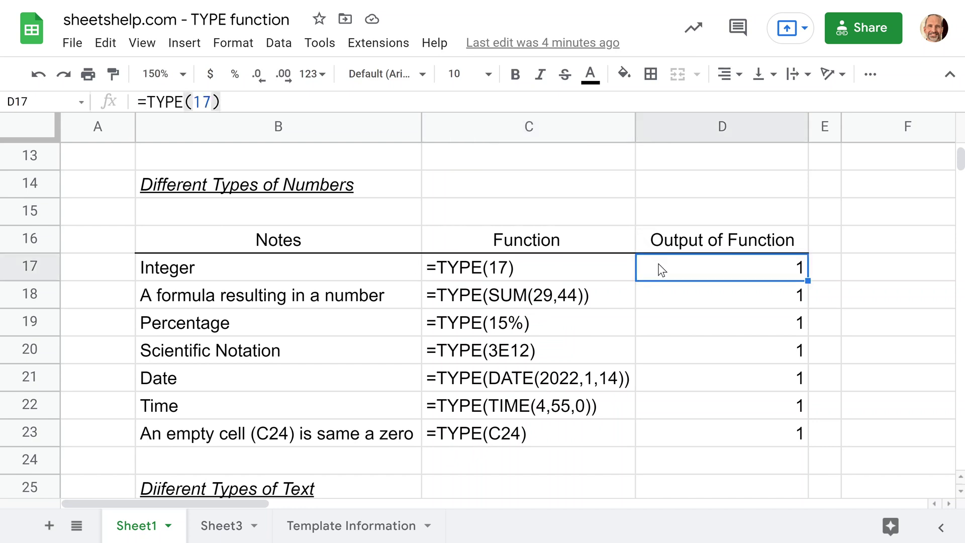
Step: Inspect the integer example in C17, highlighting its argument 17 without changing the cell
double_click(510, 273)
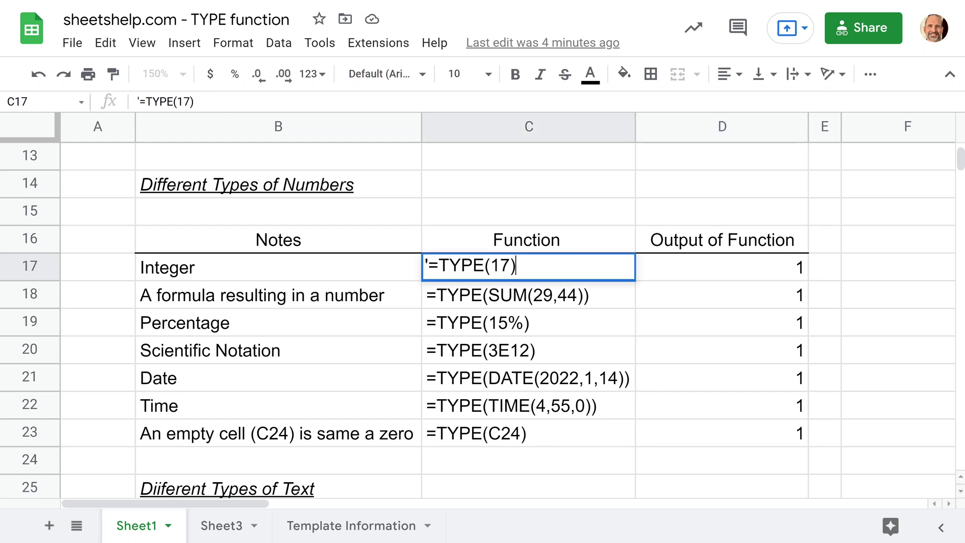
key(shift+Left)
key(shift+Left)
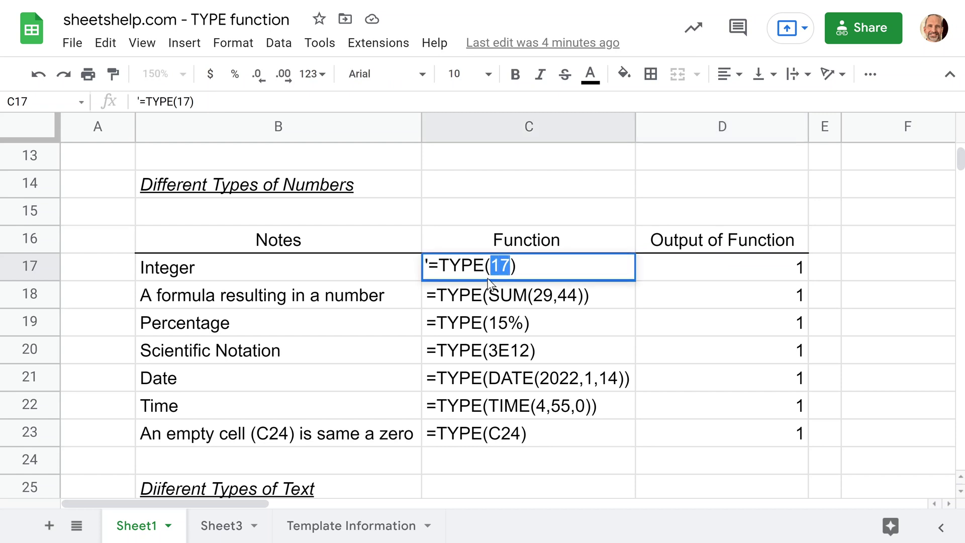
key(Escape)
Step: Inspect the formula example in C18, highlighting its SUM(29,44) argument without changing the cell
double_click(528, 301)
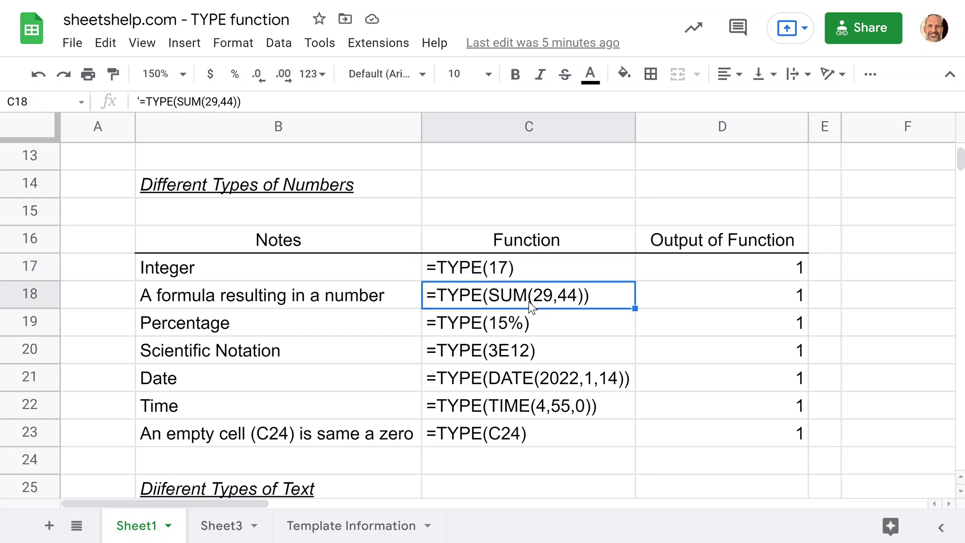
click(491, 294)
drag(491, 294, 585, 294)
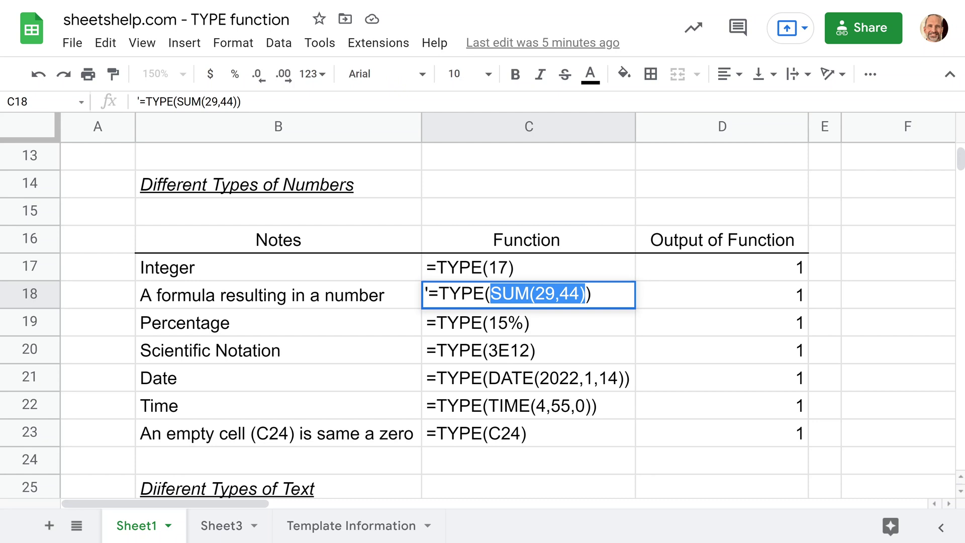
key(Escape)
Step: Inspect the percentage example in C19, highlighting its 15% argument without changing the cell
click(514, 326)
double_click(526, 322)
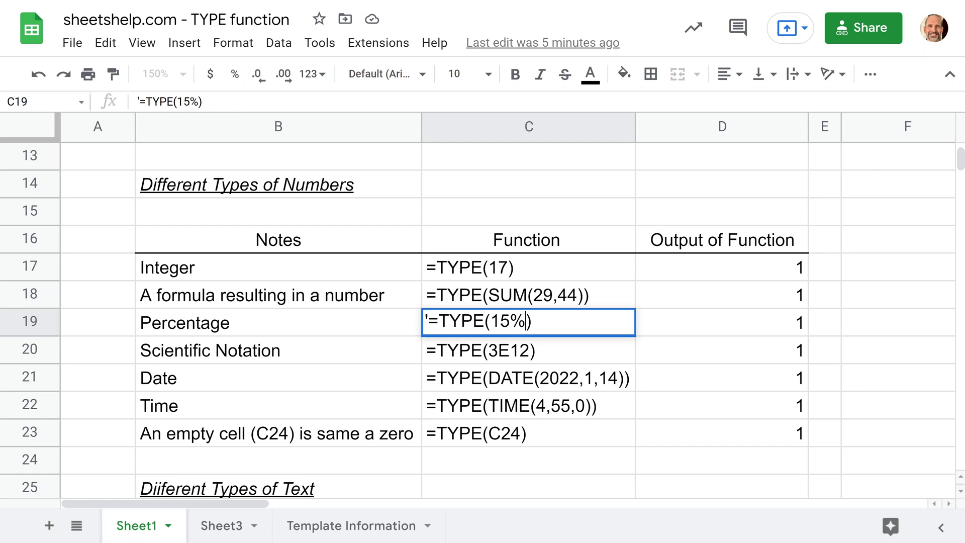
drag(526, 322, 491, 322)
key(Escape)
Step: Inspect the scientific notation example in C20, highlighting its 3E12 argument without changing the cell
click(527, 356)
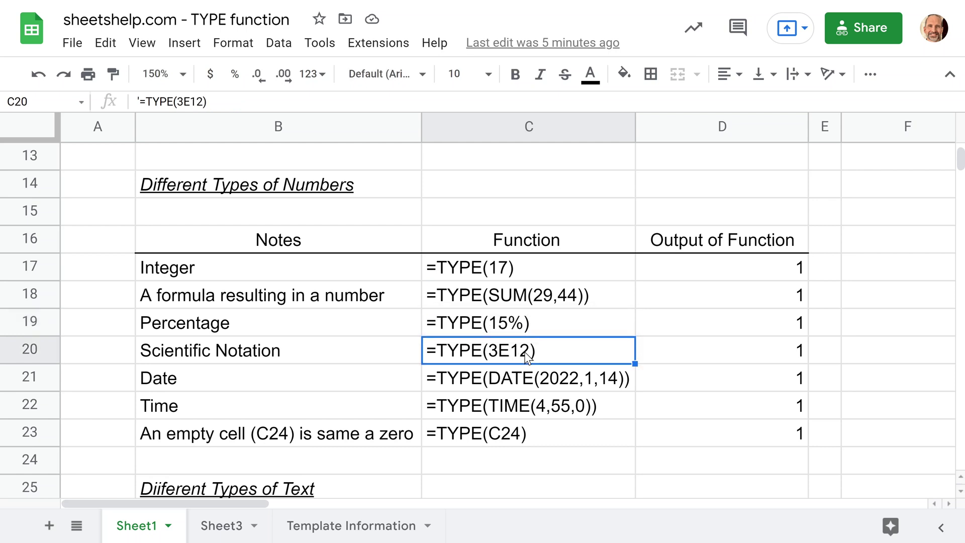
double_click(526, 356)
drag(527, 355, 485, 352)
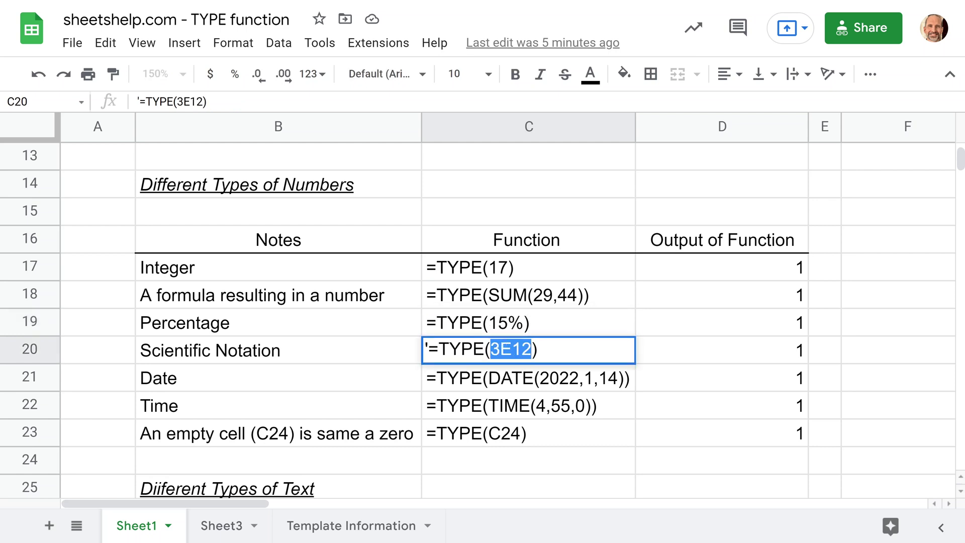
key(Escape)
Step: Examine the date example in C21 and the time example in C22
click(500, 378)
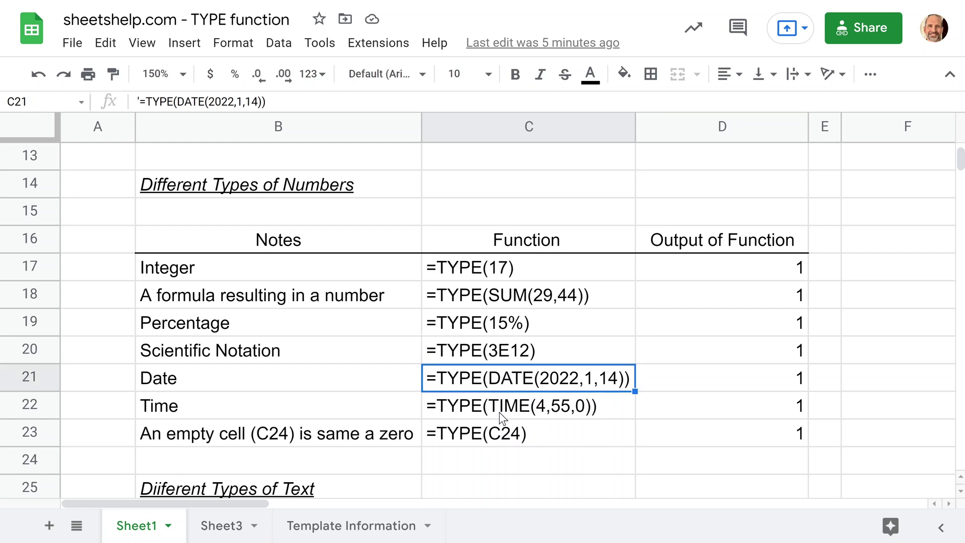
click(499, 412)
click(499, 384)
click(503, 412)
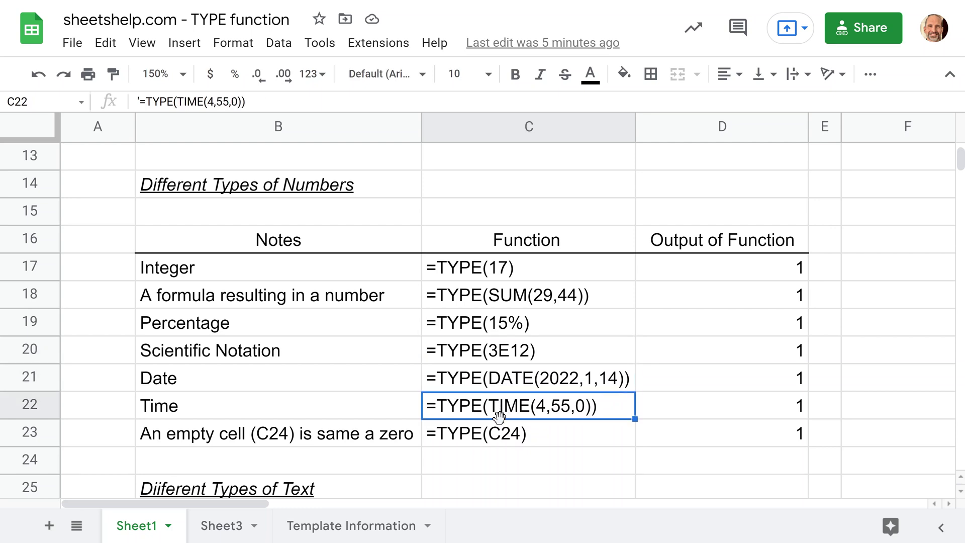
Step: Inspect the empty-cell example in C23 and the formula behind its output in D23, leaving both unchanged
click(503, 435)
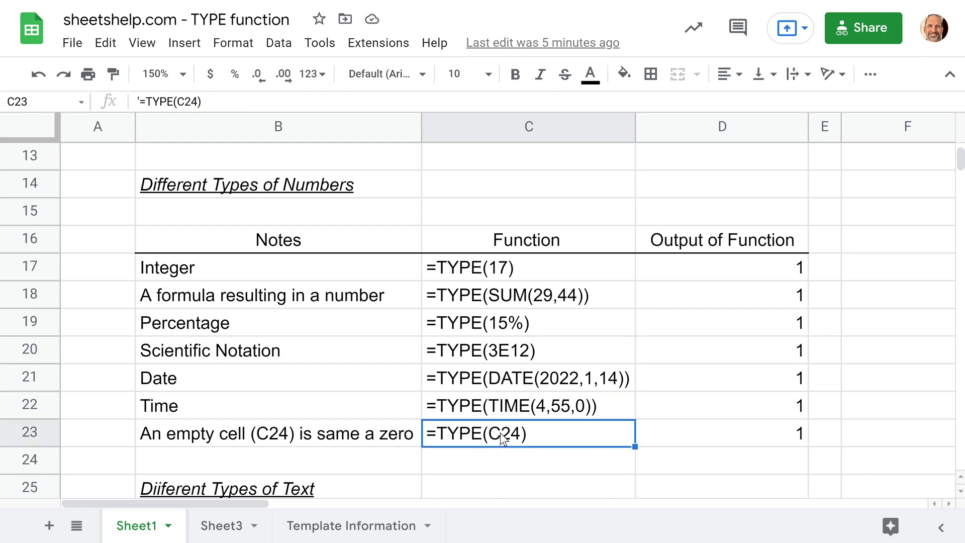
key(Return)
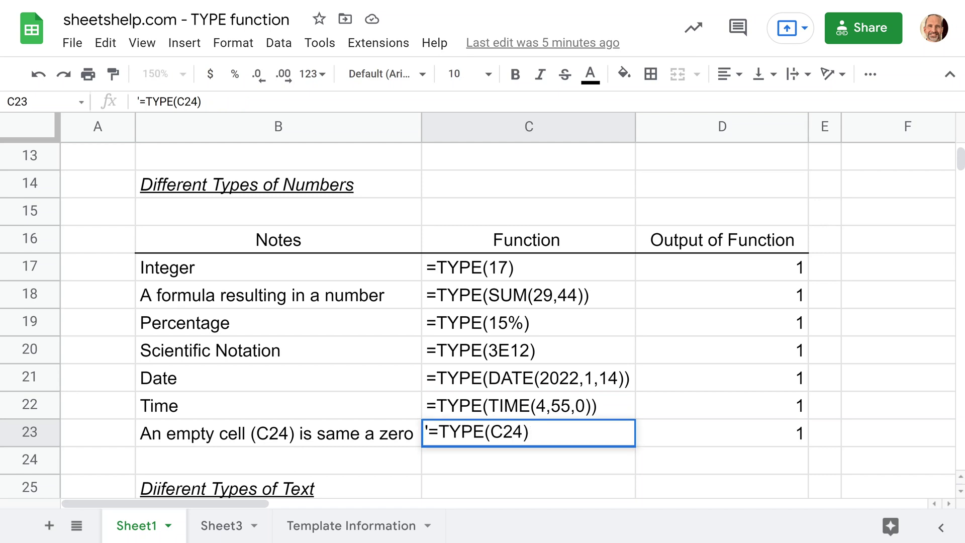
key(Escape)
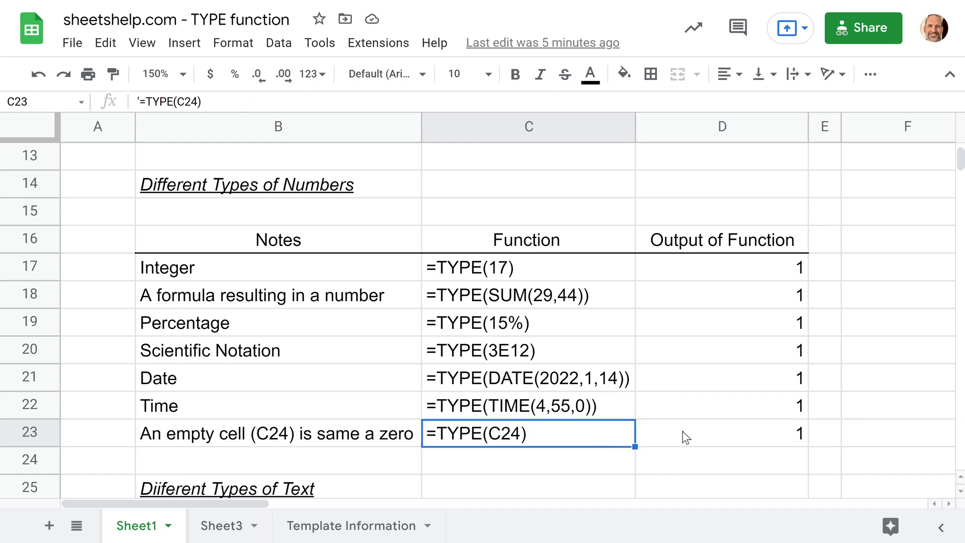
click(685, 437)
key(Return)
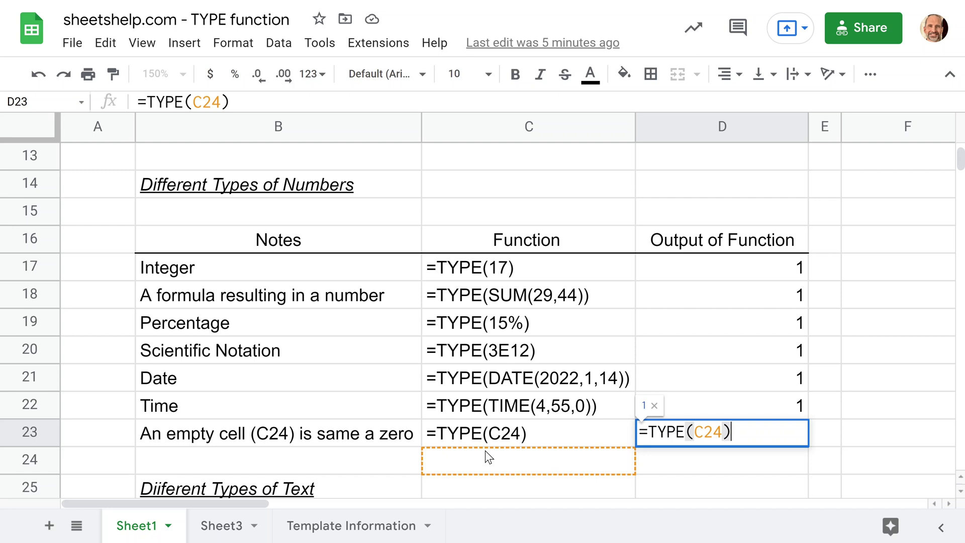
key(Escape)
Step: Look over the text examples in C28 and C29 and inspect the TYPE formula in D28
scroll(495, 445, down, 4)
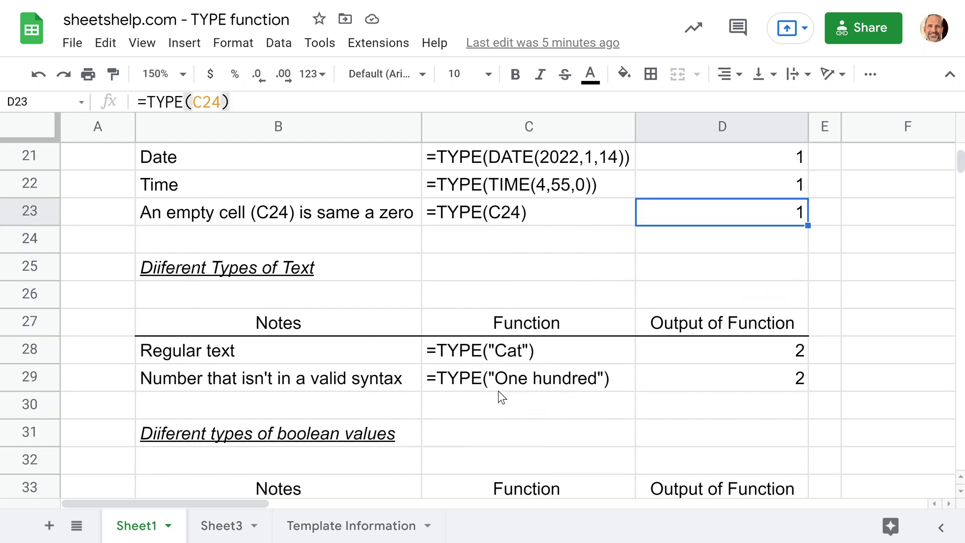
click(499, 390)
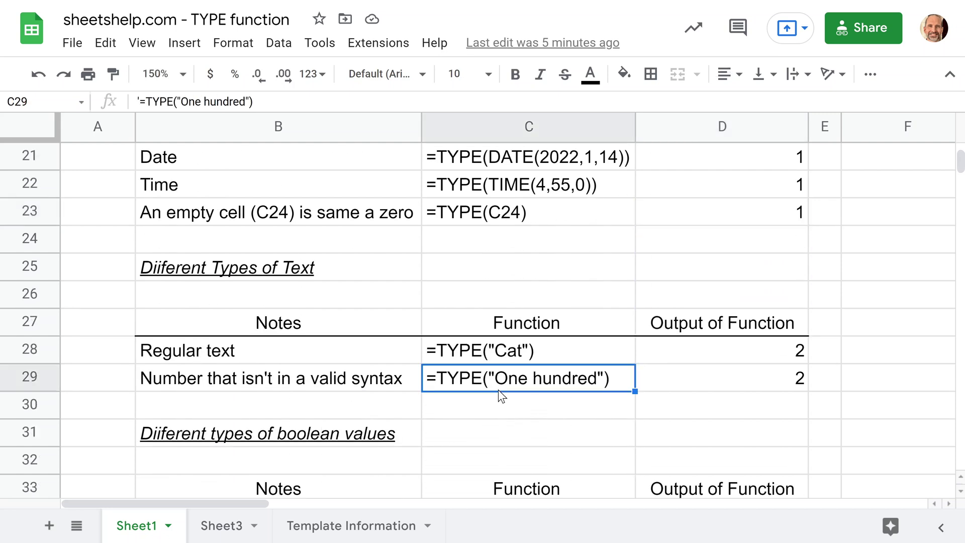
click(505, 357)
double_click(711, 362)
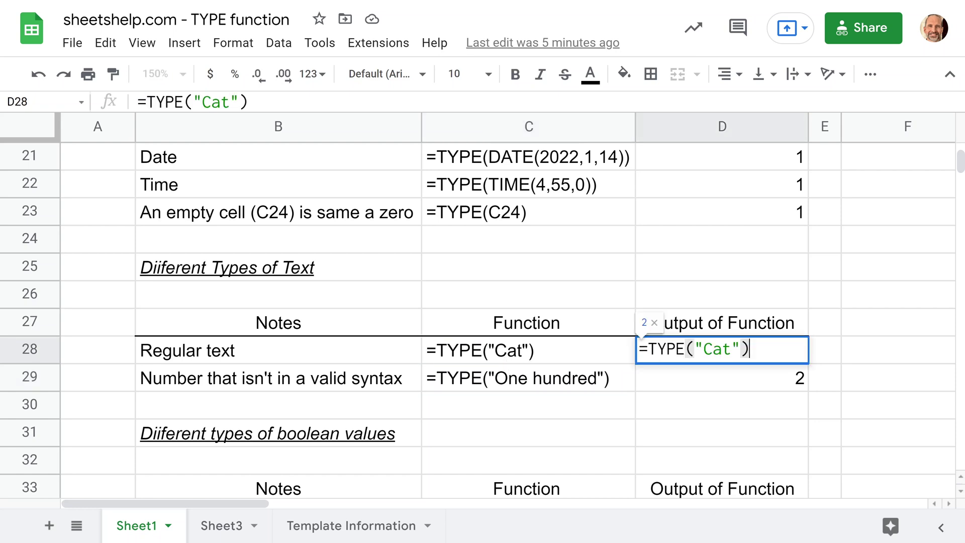
click(712, 351)
drag(712, 351, 721, 350)
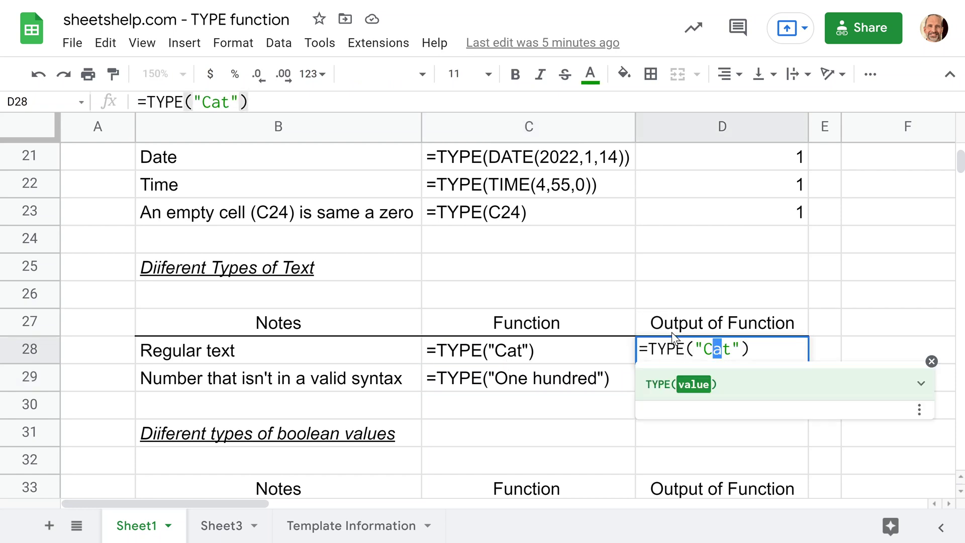
Step: Remove both quotation marks around Cat in the TYPE formula in D28
click(695, 349)
drag(694, 350, 740, 350)
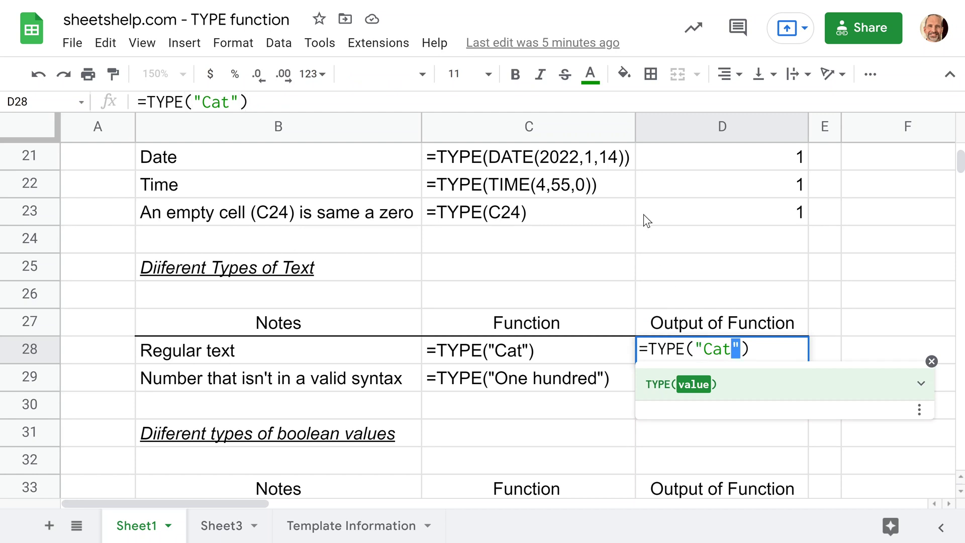
key(BackSpace)
key(Left)
key(Left)
key(Left)
key(Left)
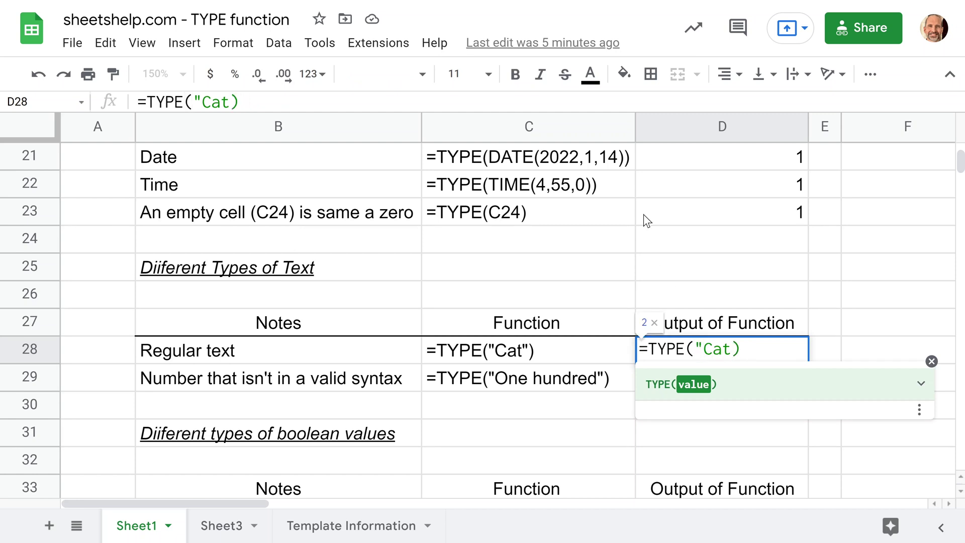
key(Delete)
key(Return)
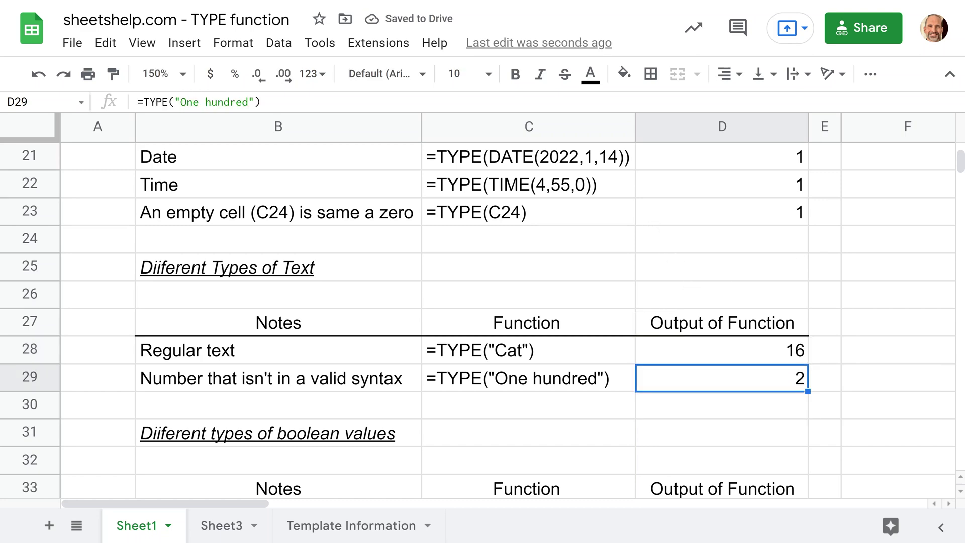
Step: Try the unquoted formula =CAT in D28, and undo the edits to that cell
scroll(838, 196, up, 7)
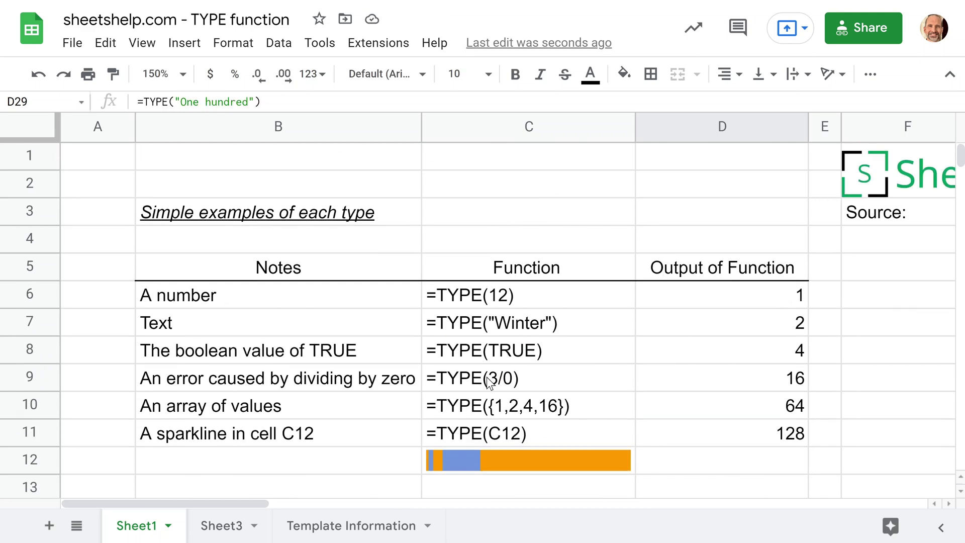
scroll(494, 390, down, 8)
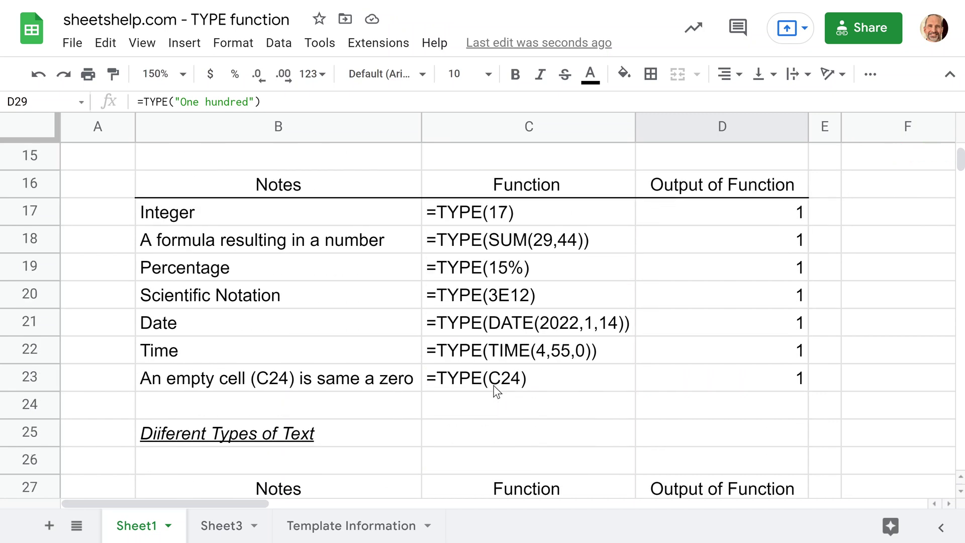
click(725, 217)
text(=CAT)
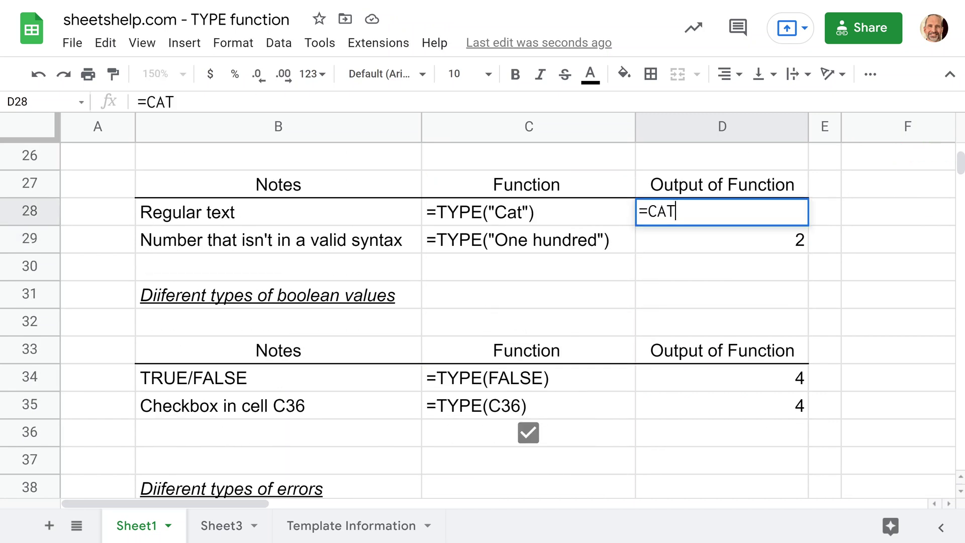
key(Return)
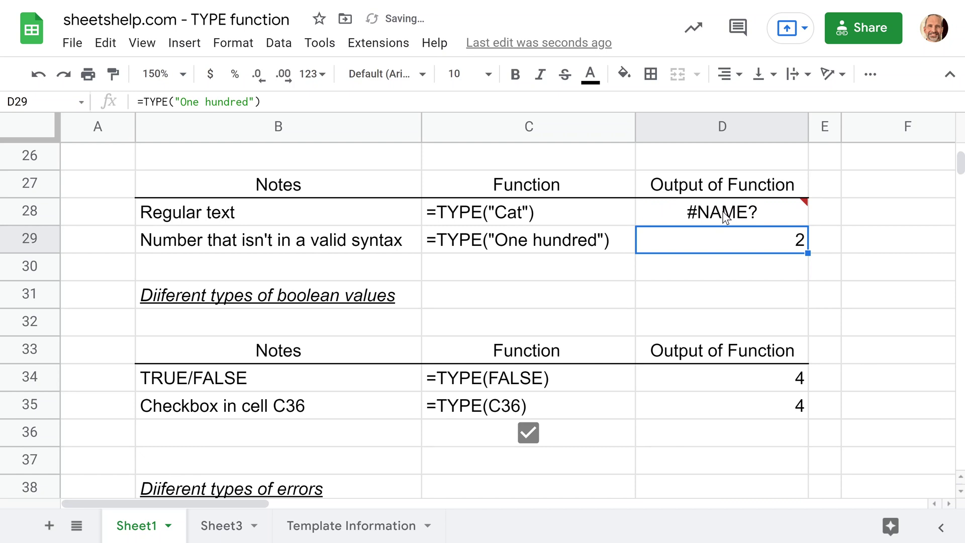
key(ctrl+z)
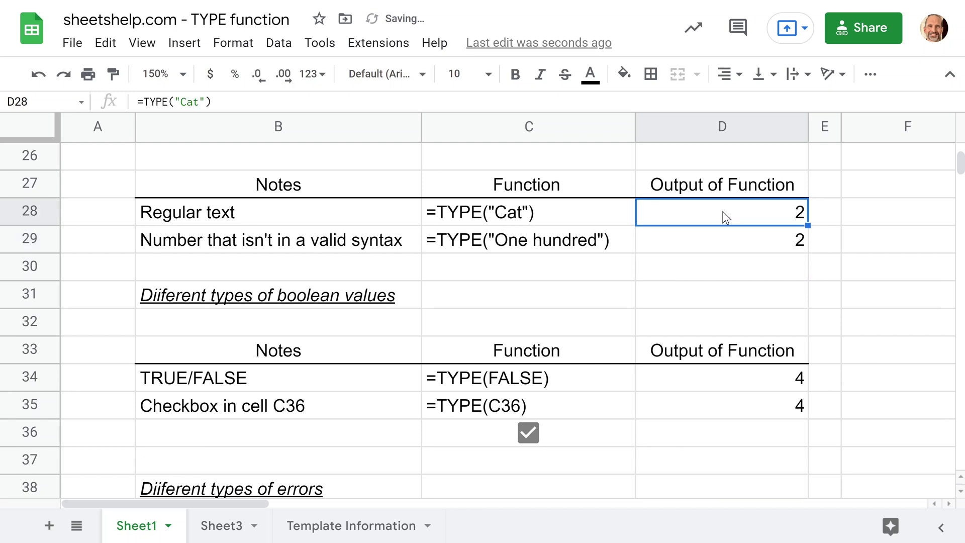
Step: Inspect the formula in D28, highlighting the opening quotation mark before Cat without changing the cell
double_click(722, 211)
drag(694, 211, 703, 211)
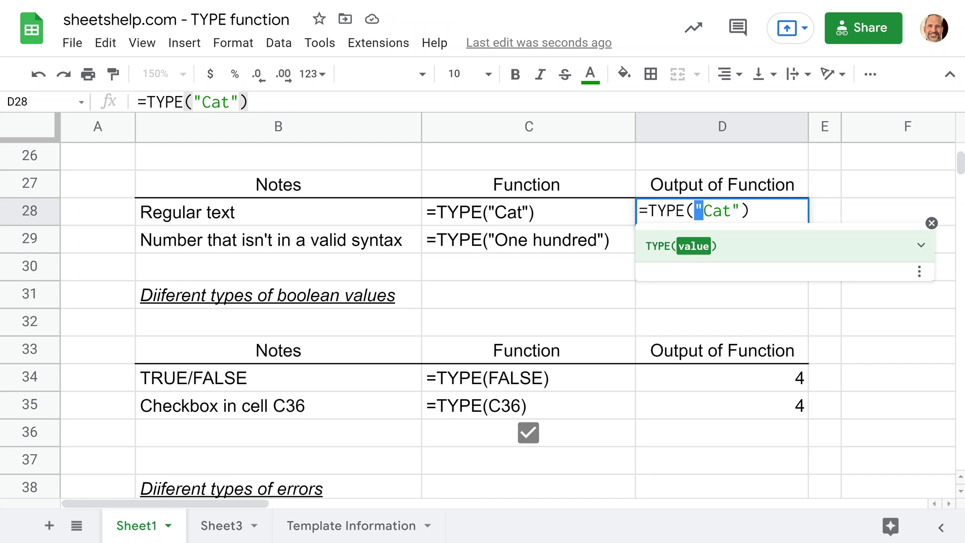
key(Escape)
Step: Examine row 29's invalid-syntax number example, highlighting the text One hundred in C29 without changing the cell
click(553, 240)
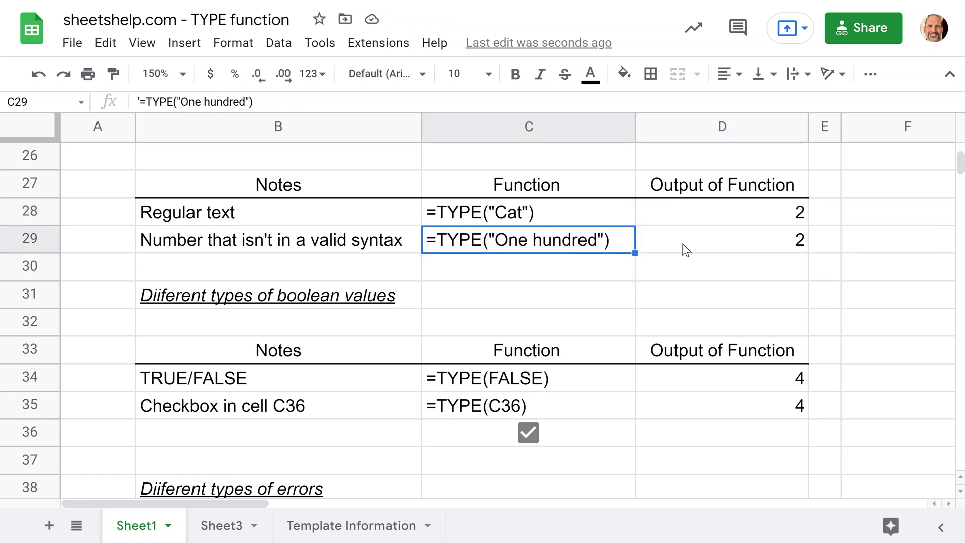
click(686, 249)
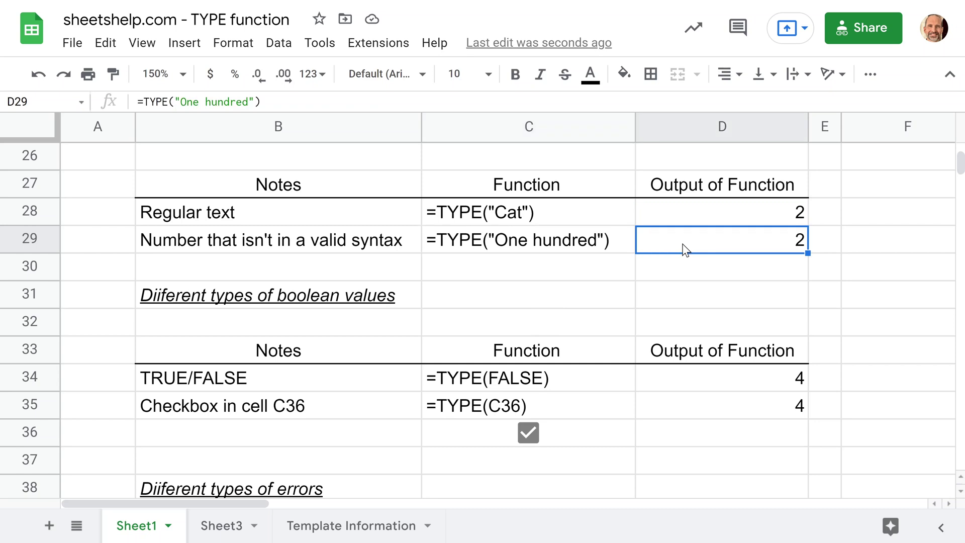
double_click(583, 250)
drag(599, 239, 497, 239)
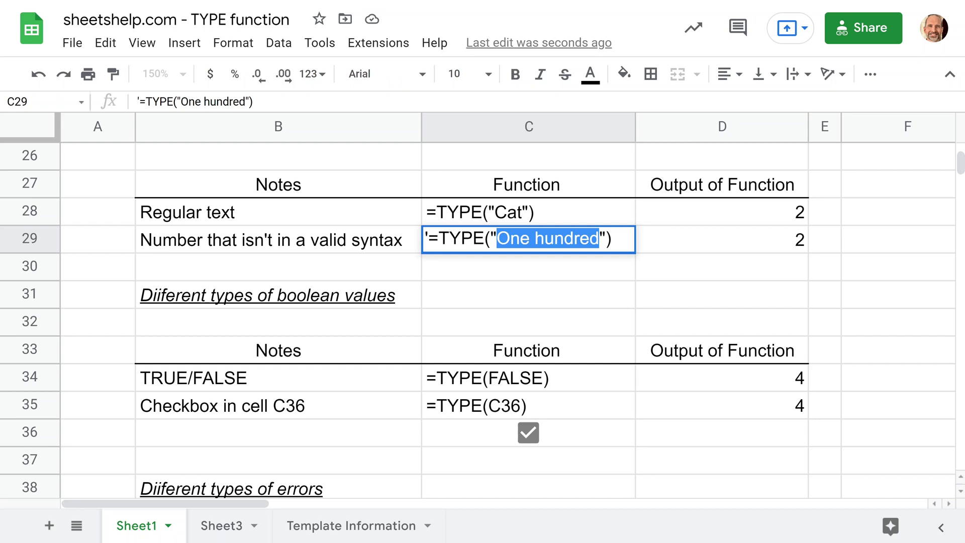
key(Escape)
Step: Examine the boolean example in C34 and inspect the FALSE argument in D34's formula without changing it
scroll(573, 246, down, 3)
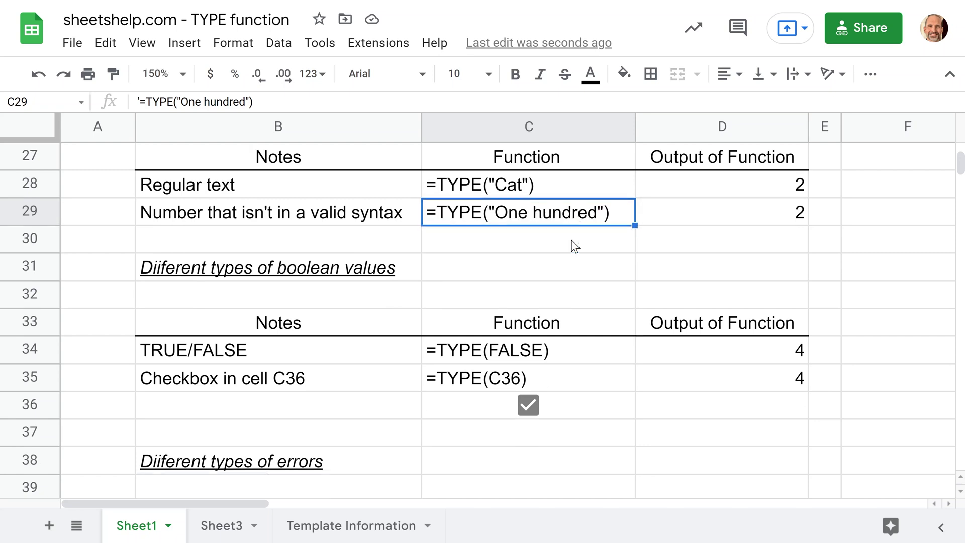
scroll(573, 245, up, 3)
scroll(579, 288, up, 1)
click(551, 380)
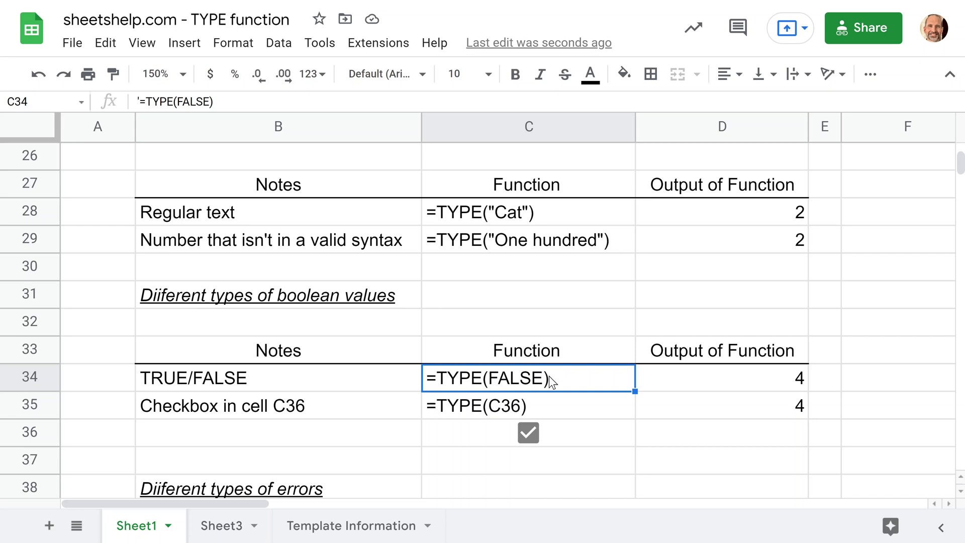
key(Right)
key(F2)
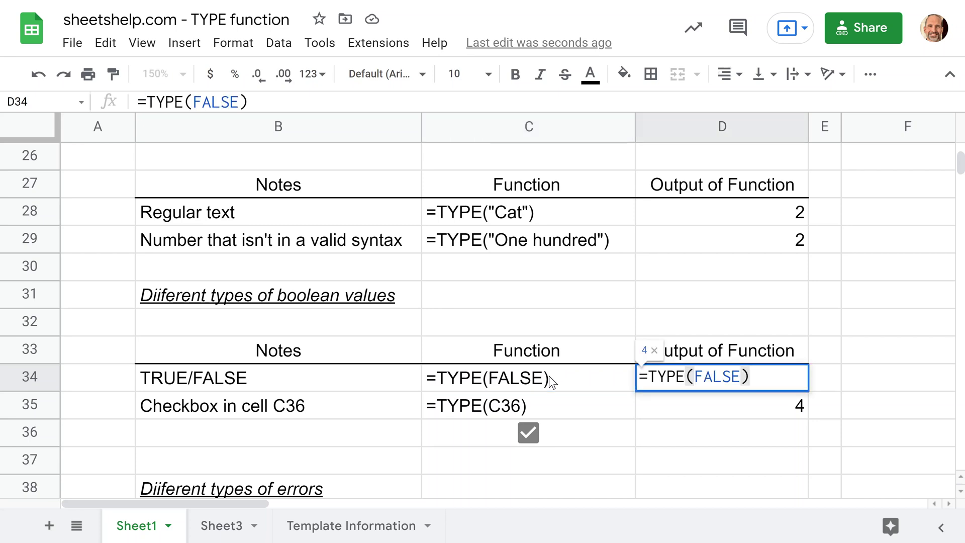
key(Left)
key(Left)
key(Left)
key(Left)
key(Left)
key(Left)
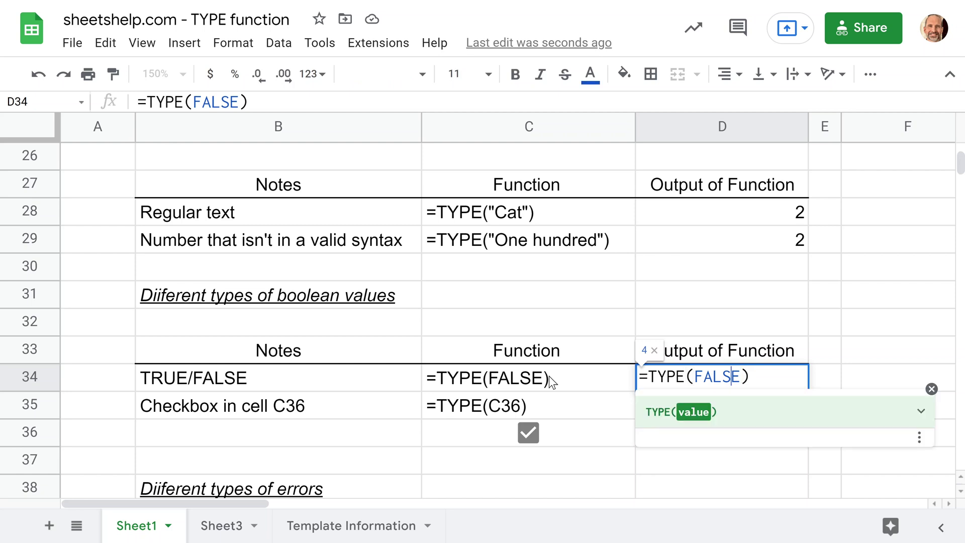
key(Right)
key(Right)
key(Right)
key(Right)
key(Right)
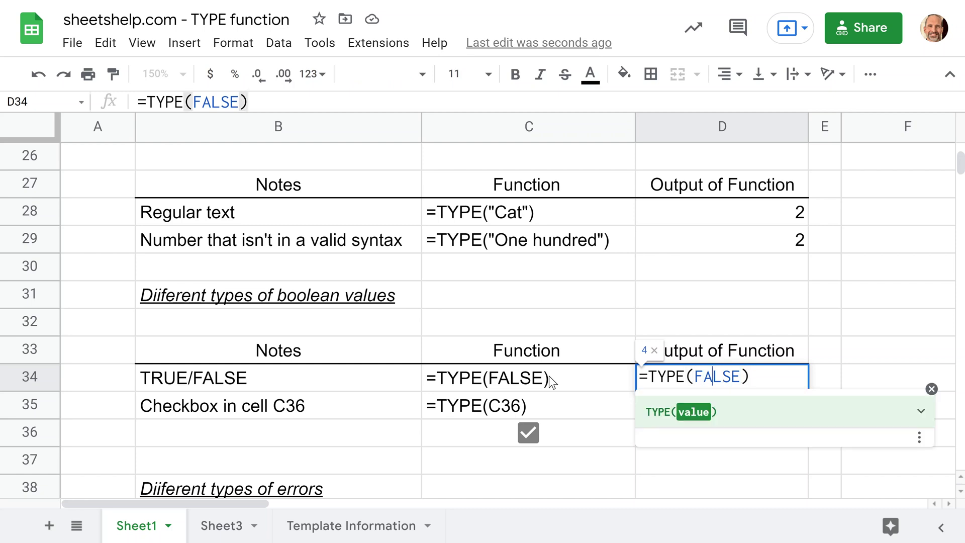
key(Escape)
Step: Inspect the formula in D35 that references the checkbox in C36, leaving it unchanged
key(Down)
key(Return)
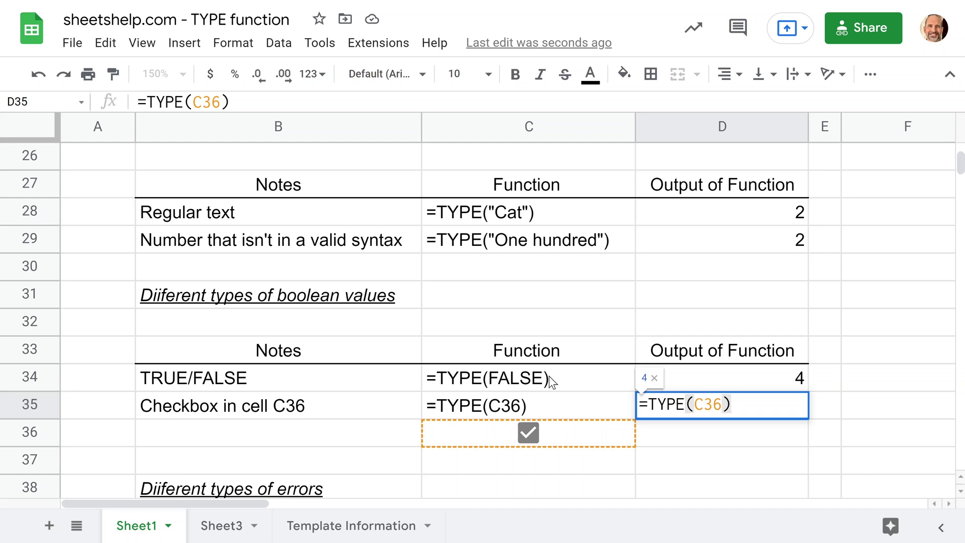
key(Escape)
Step: Look over the table of different error types in rows 40 to 43 and the start of the arrays table
key(Down)
key(Down)
key(Down)
key(Down)
key(Down)
key(Down)
key(Down)
key(Down)
key(Down)
key(Down)
key(Down)
key(Down)
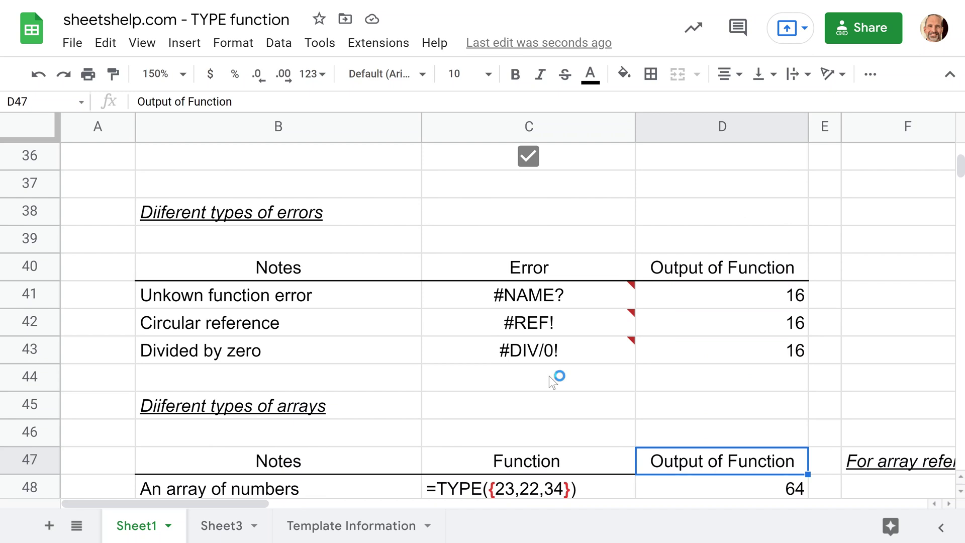
key(Down)
key(Up)
key(Up)
key(Up)
key(Up)
key(Up)
key(Up)
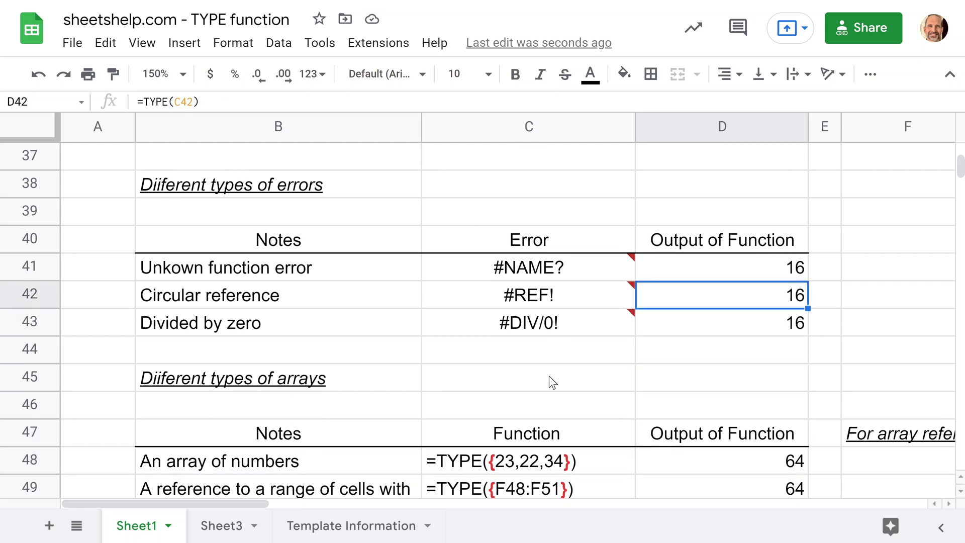
Step: Inspect the unknown function error's TYPE formula in D41, highlighting its C41 reference without changing the cell
key(Up)
key(Return)
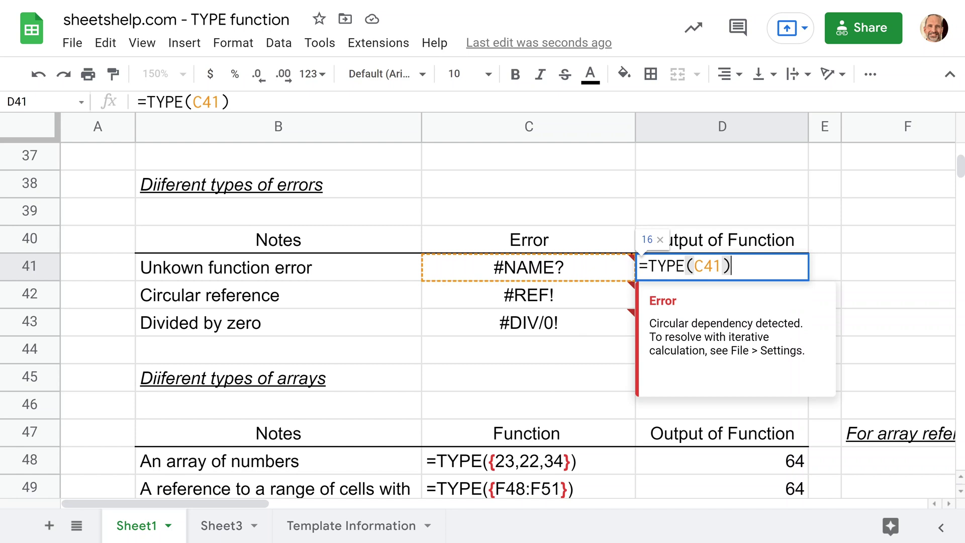
drag(694, 266, 722, 266)
key(Escape)
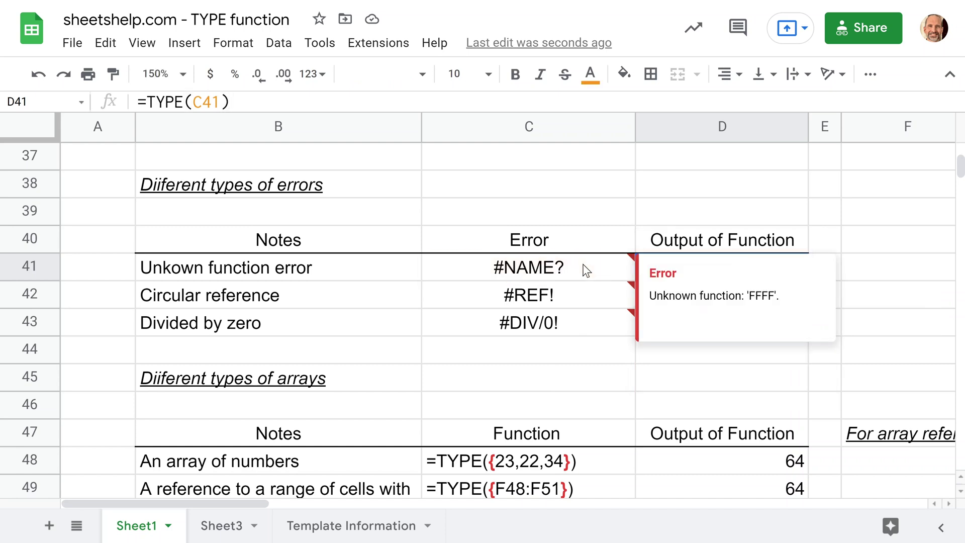
Step: Inspect the unknown function formula in C41 and its TYPE output in D41 without changing either cell
click(586, 270)
key(Return)
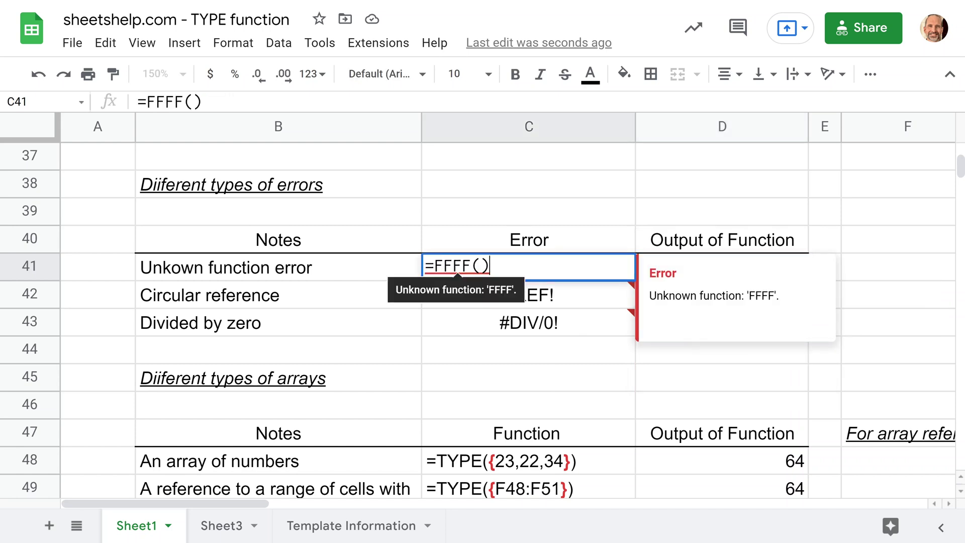
key(Escape)
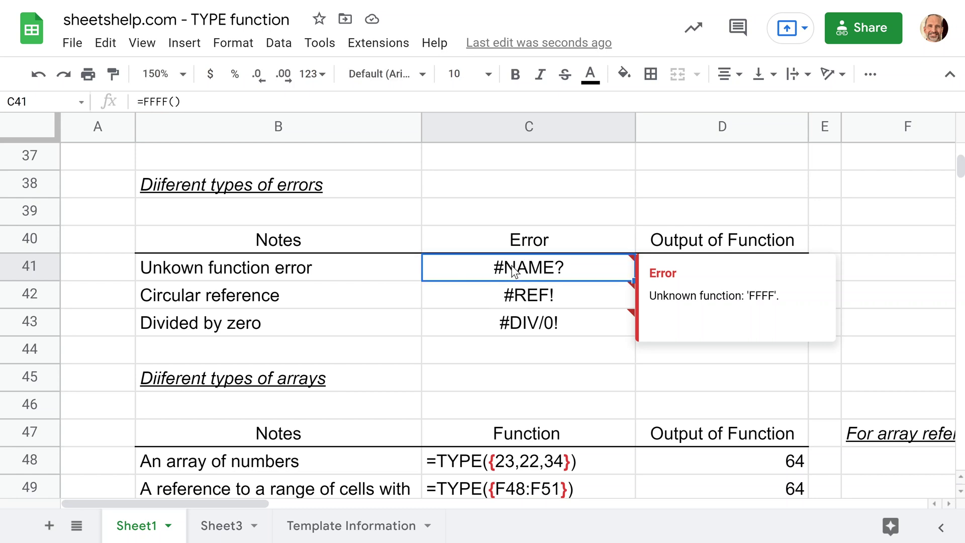
click(742, 279)
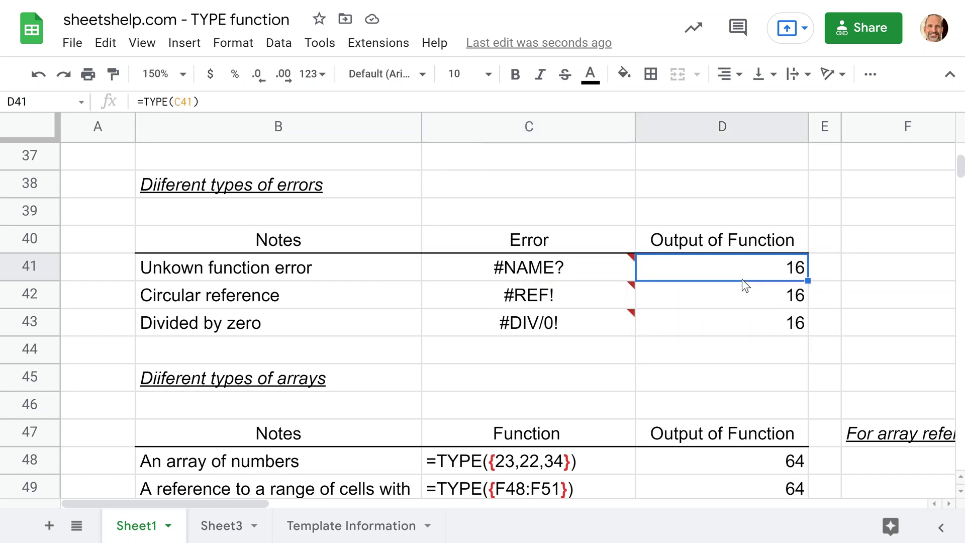
Step: Inspect the circular reference formula in C42 and the divide-by-zero formula in C43, and select the error outputs D41:D43
double_click(589, 301)
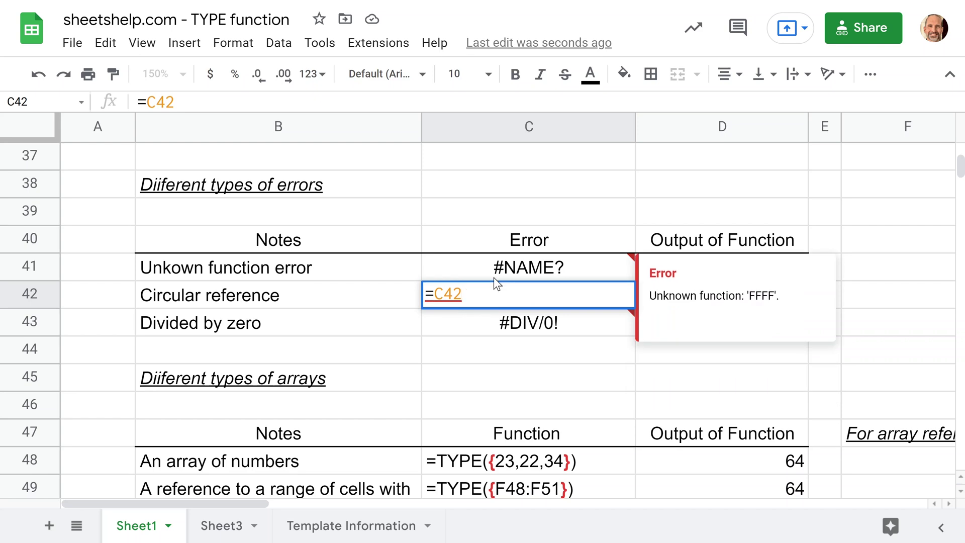
key(Escape)
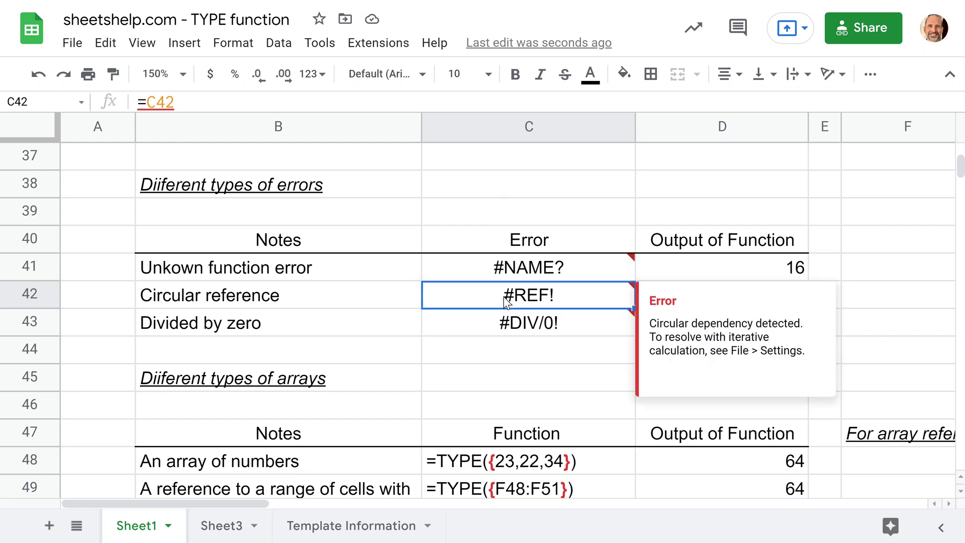
click(534, 321)
key(Return)
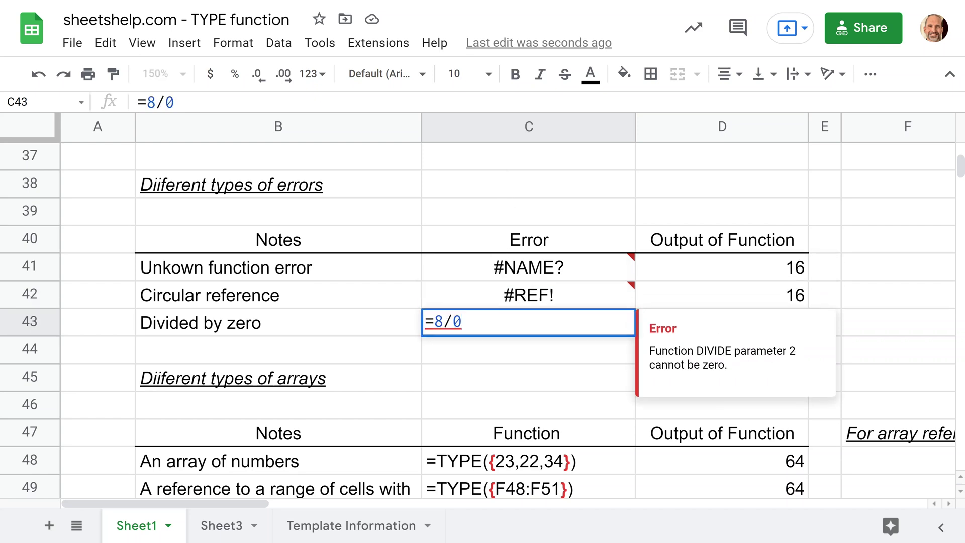
key(Escape)
click(716, 277)
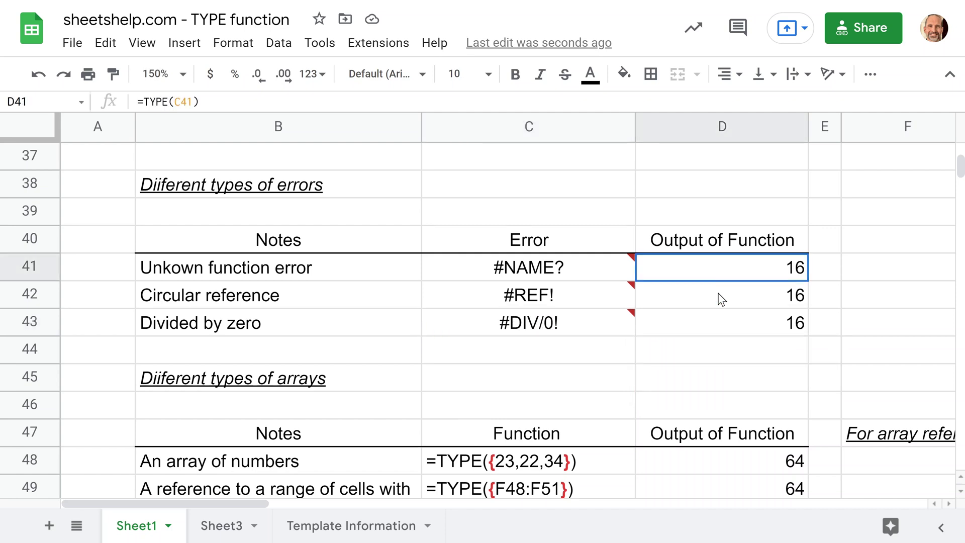
shift+click(720, 334)
Step: Examine the array examples in C48 and C49, and select their TYPE outputs in D48:D49
scroll(723, 338, down, 5)
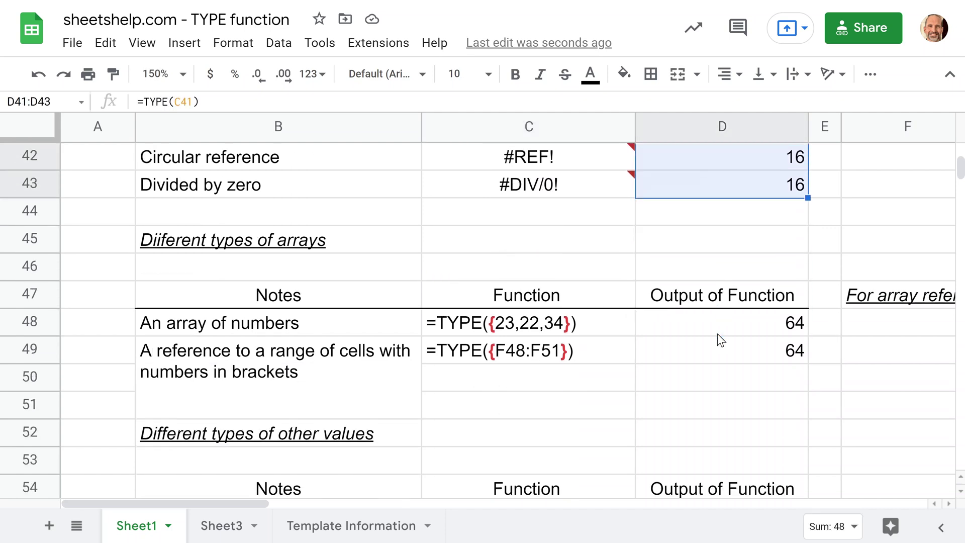
click(523, 280)
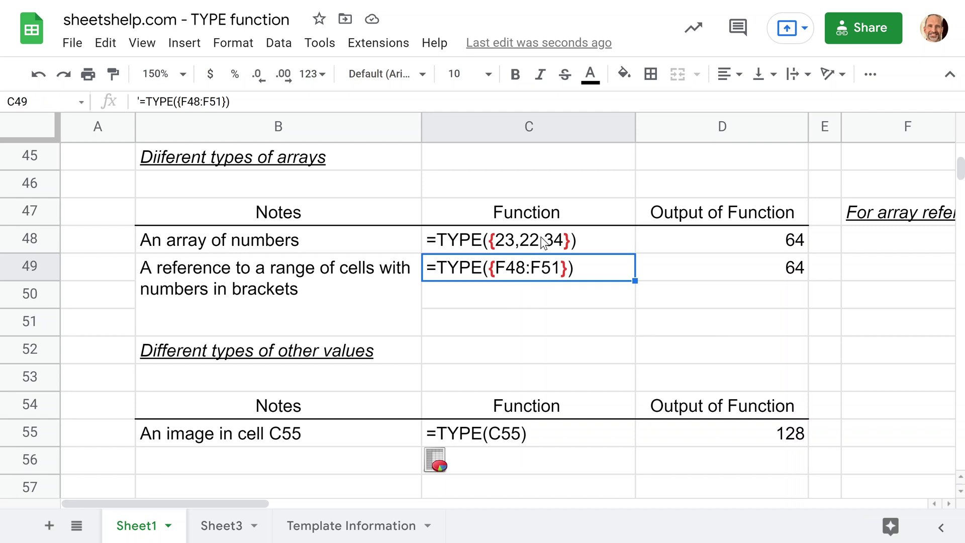
click(510, 244)
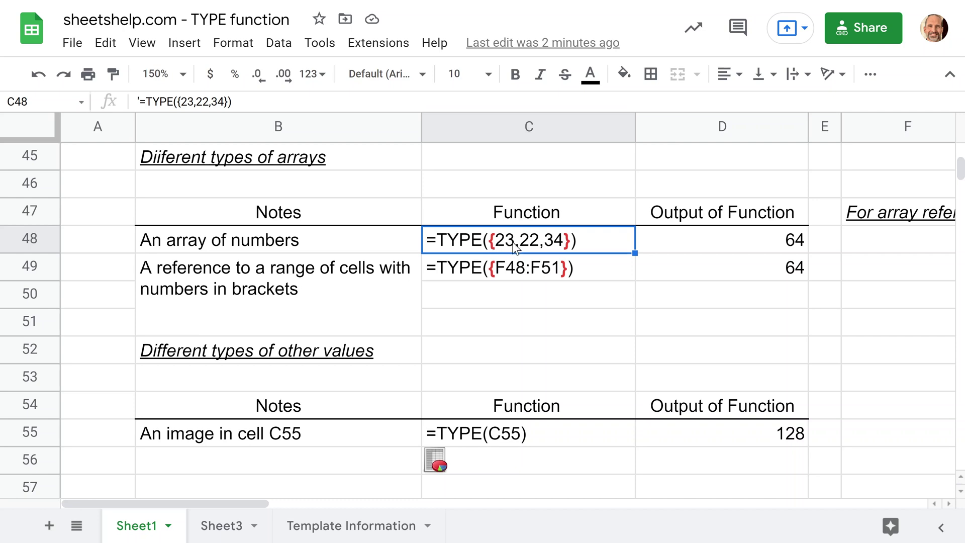
click(540, 269)
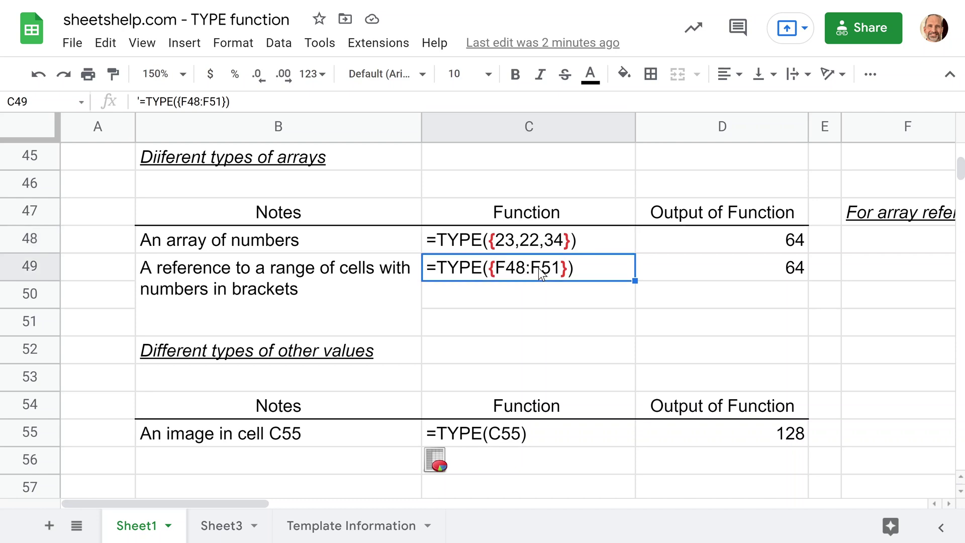
drag(683, 252, 685, 280)
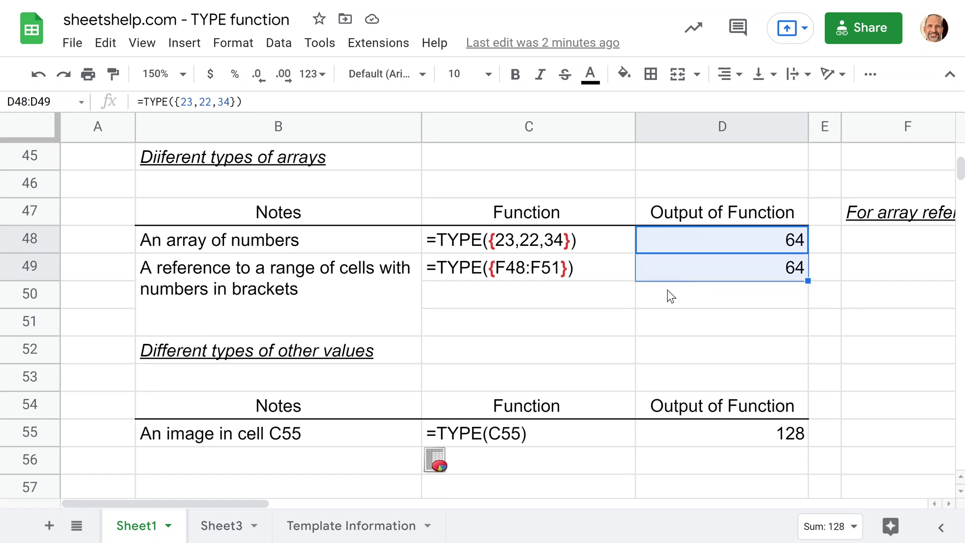
Step: Examine the image example in C55 and inspect the C56 reference in D55's TYPE formula, leaving it unchanged
click(565, 439)
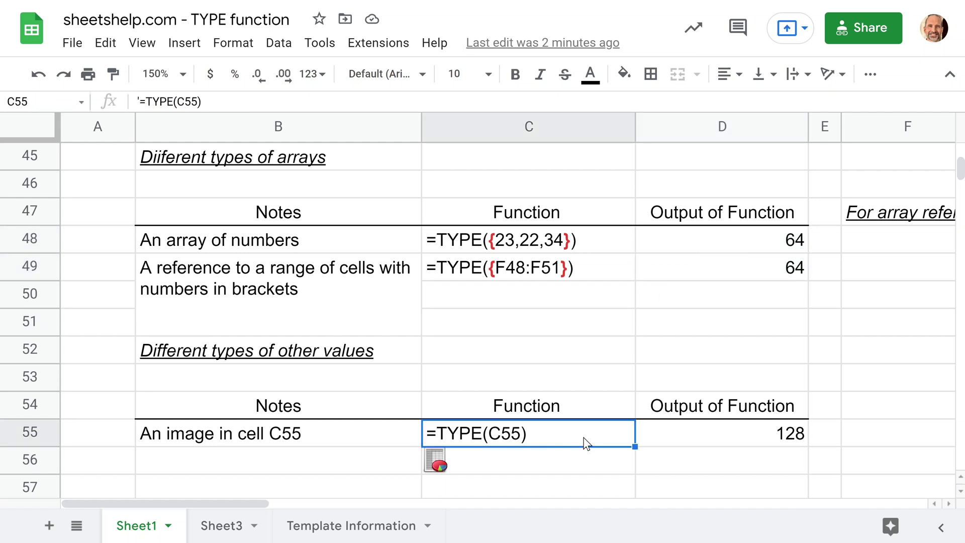
double_click(678, 445)
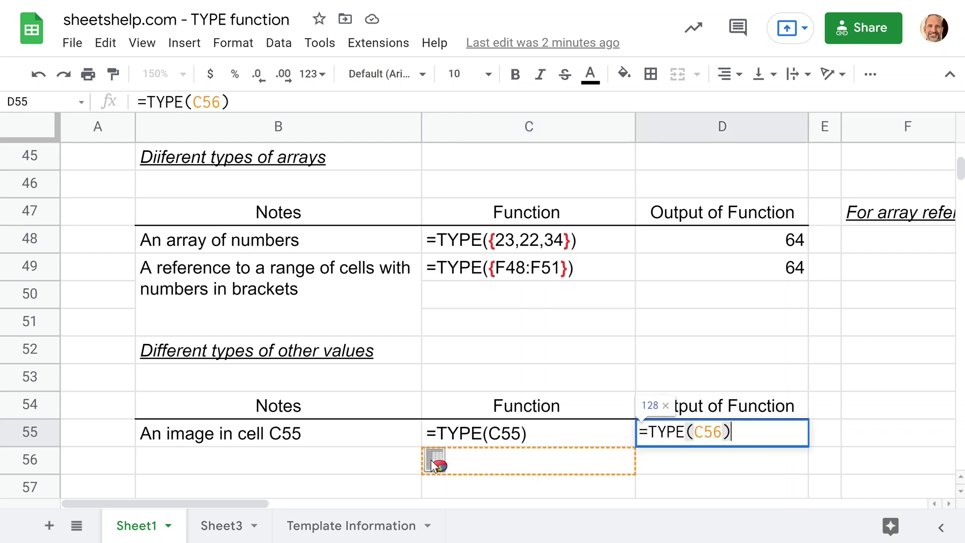
key(Escape)
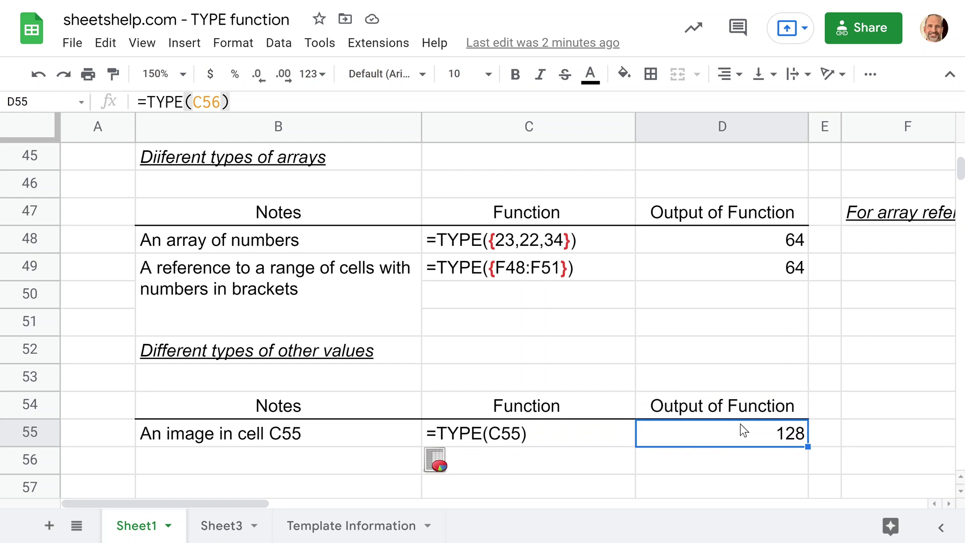
Step: Inspect D60's SWITCH formula that maps TYPE codes to text, highlighting the function name and its case arguments without changing it
click(960, 491)
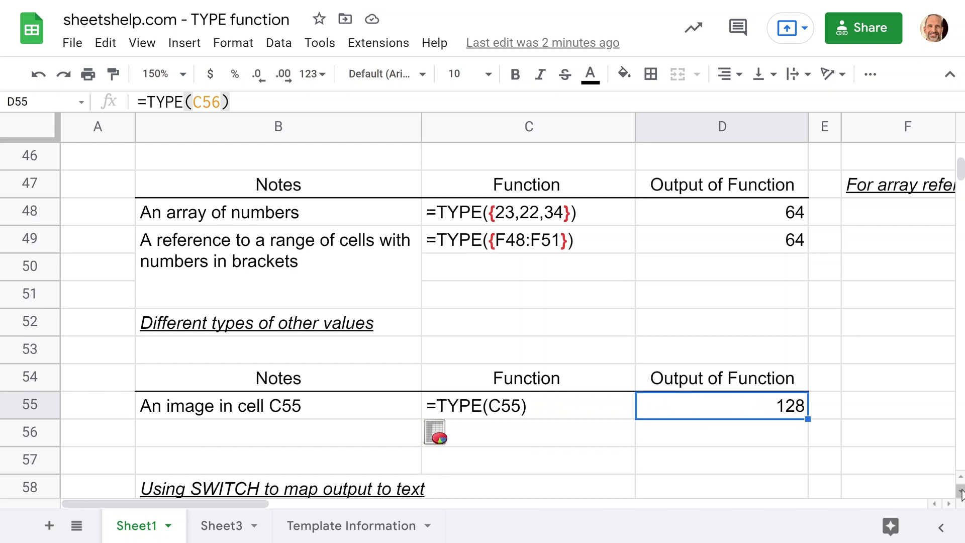
drag(961, 493, 961, 492)
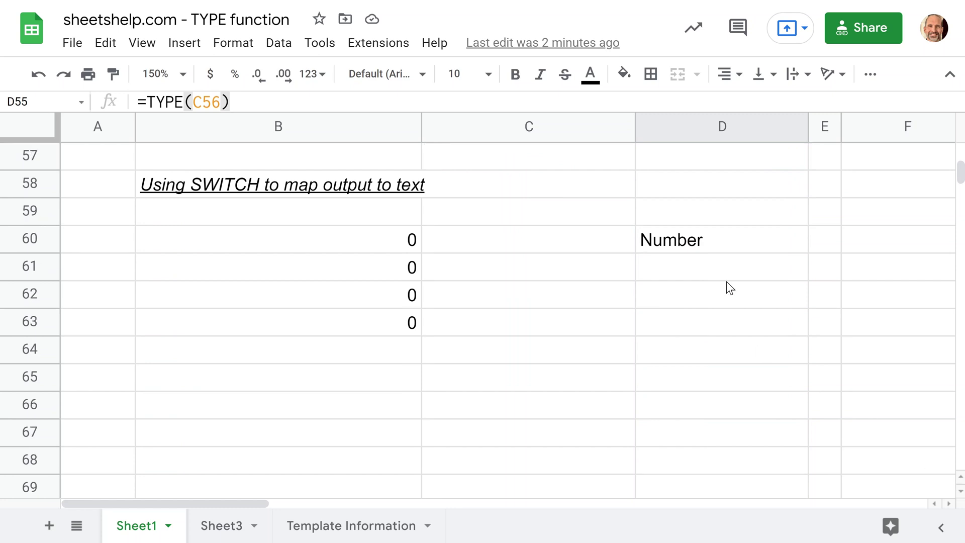
double_click(696, 243)
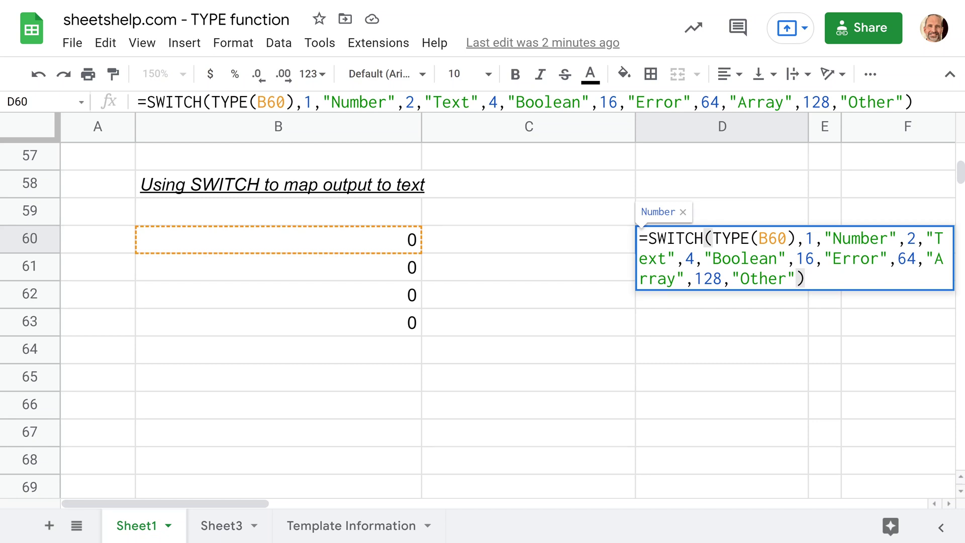
double_click(686, 241)
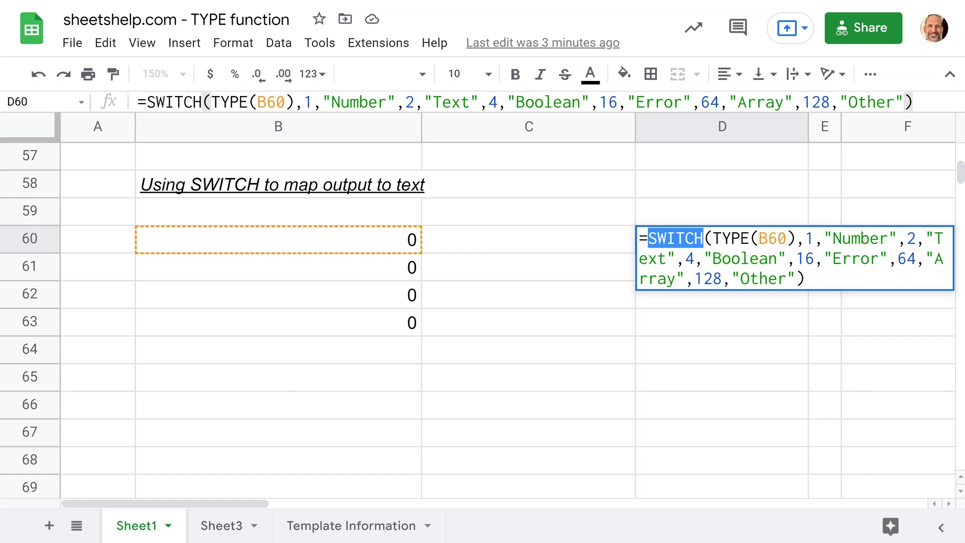
drag(713, 238, 888, 258)
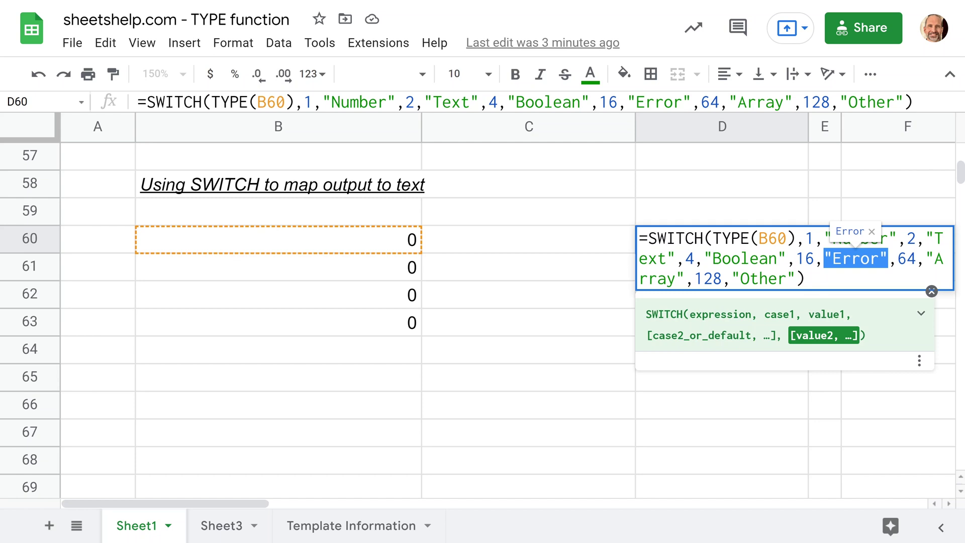
click(685, 238)
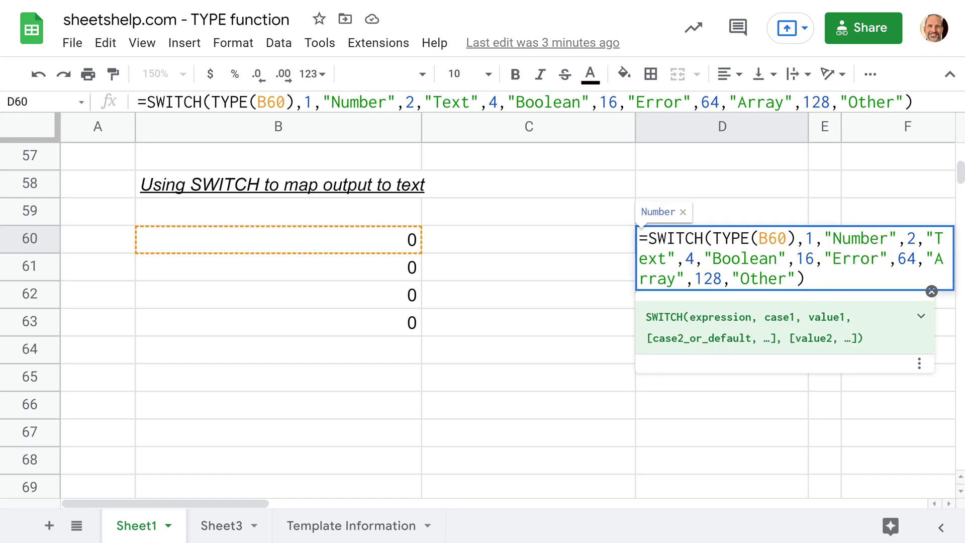
key(Return)
double_click(684, 240)
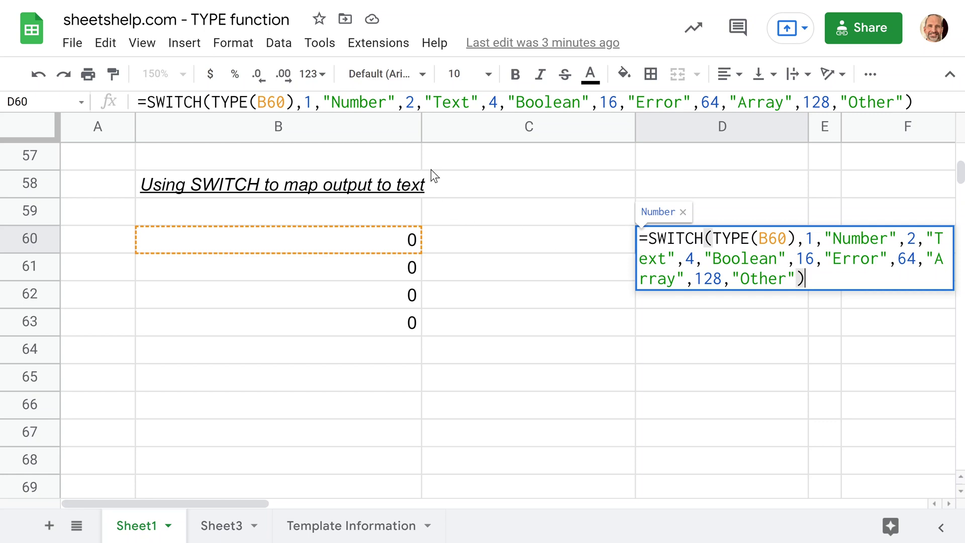
text(``)
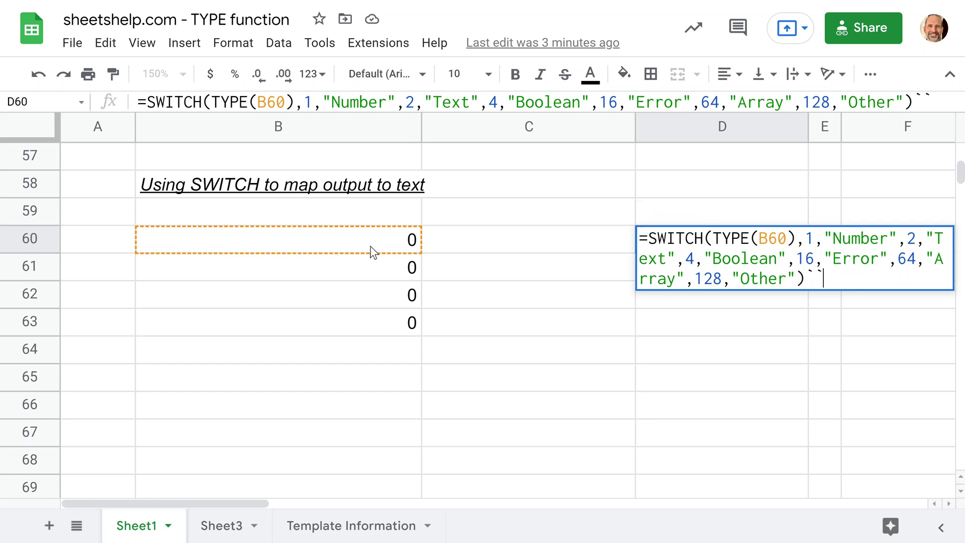
key(Escape)
Step: Replace the array formula in B60 with the text TEXT IS HERE to test the SWITCH mapping
click(373, 253)
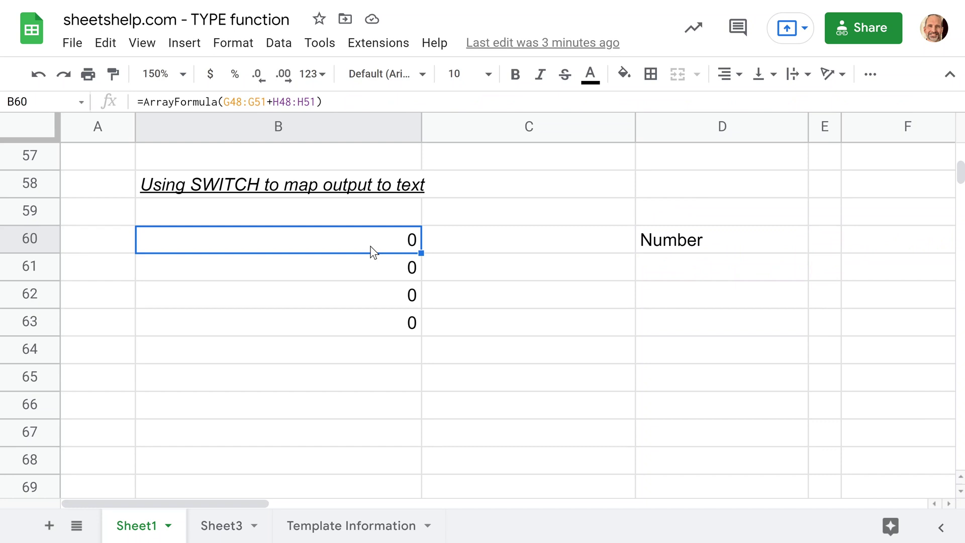
text(TEXT)
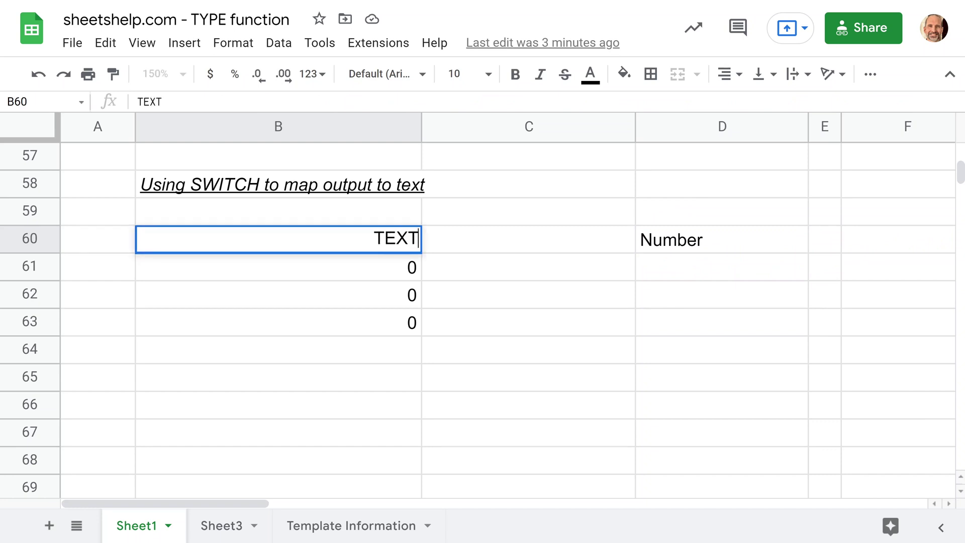
text( IS HERE)
key(Return)
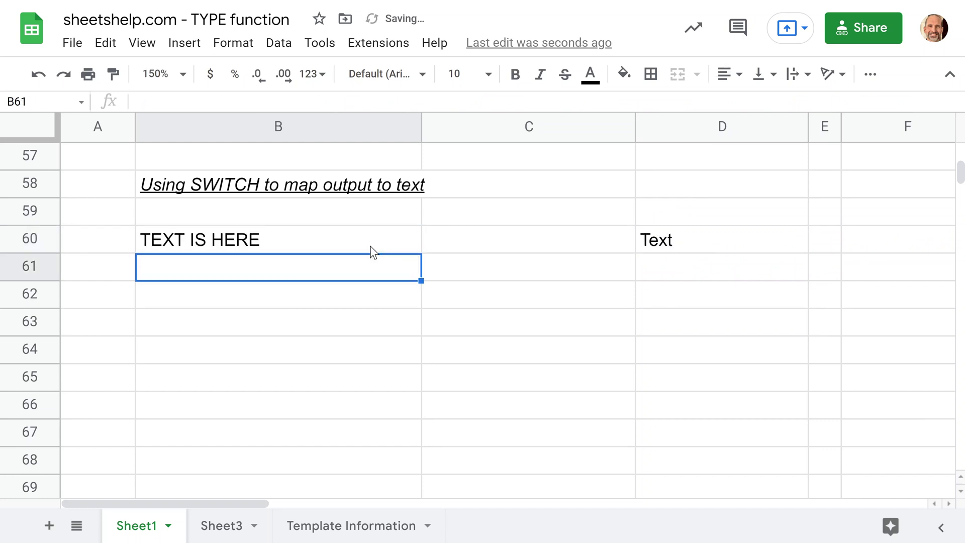
Step: Replace the content of B60 with TRUE to test the SWITCH mapping with a boolean value
click(374, 252)
text(TRUE)
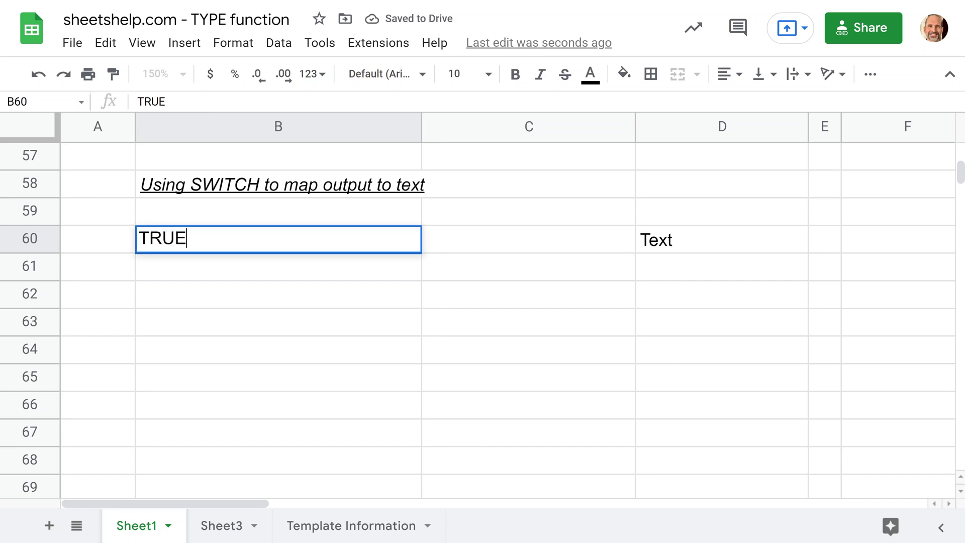
key(Return)
Step: Enter the formula =9/0 in B60 to test the SWITCH mapping with an error
click(372, 248)
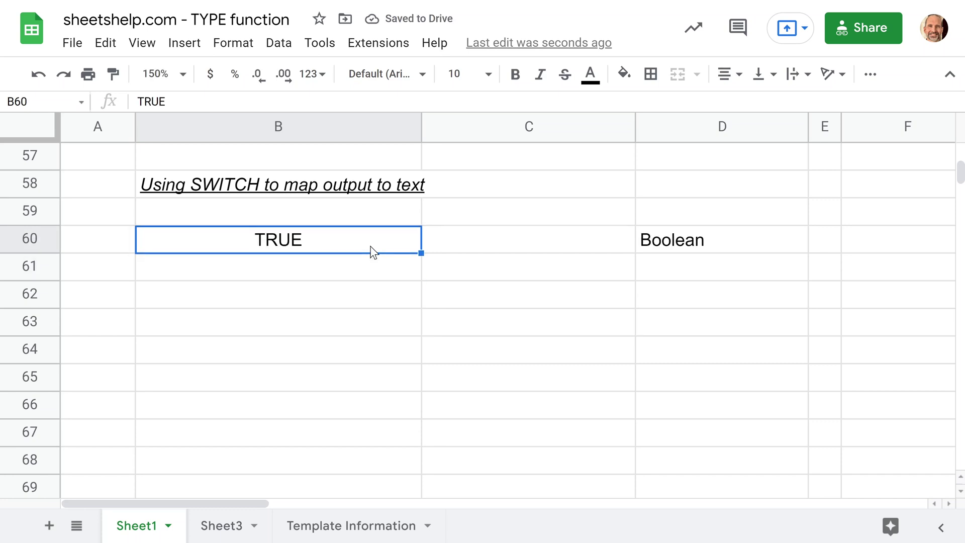
text(=9/0)
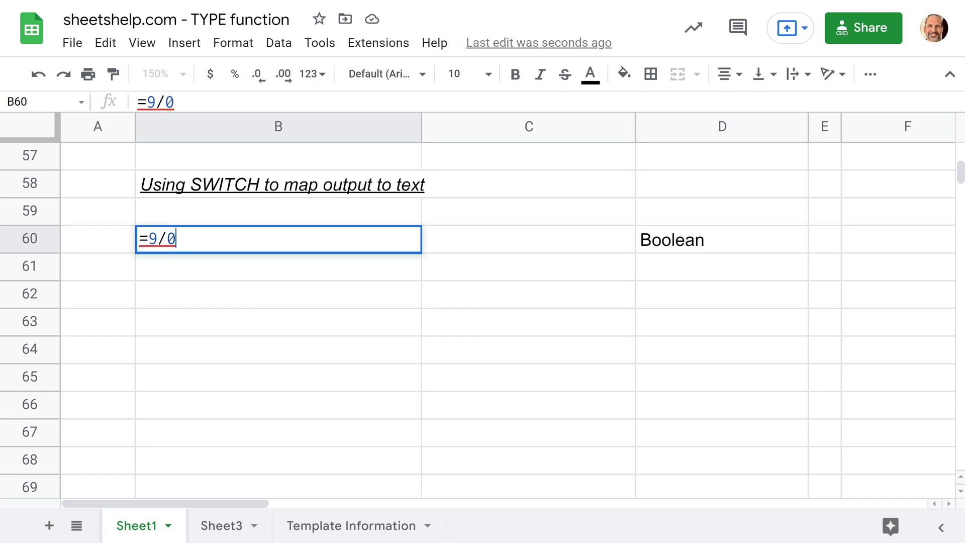
key(Return)
Step: Enter the array formula ={88,99} in B60 to test the SWITCH mapping with an array
click(372, 247)
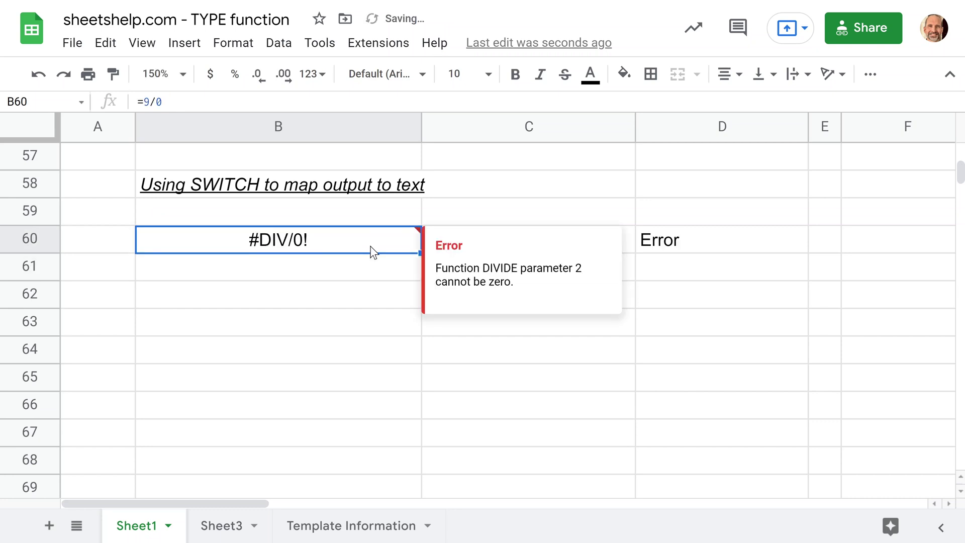
text(=)
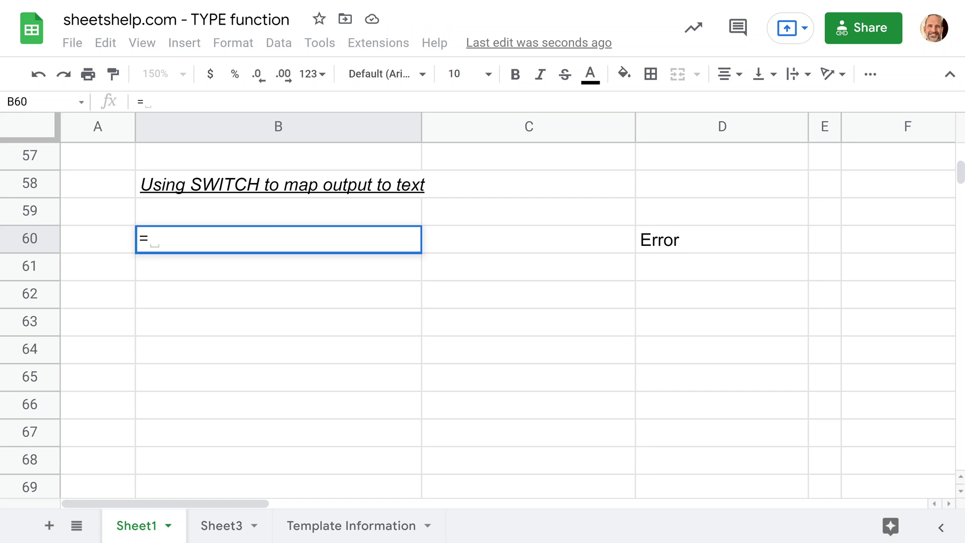
text({88,99)
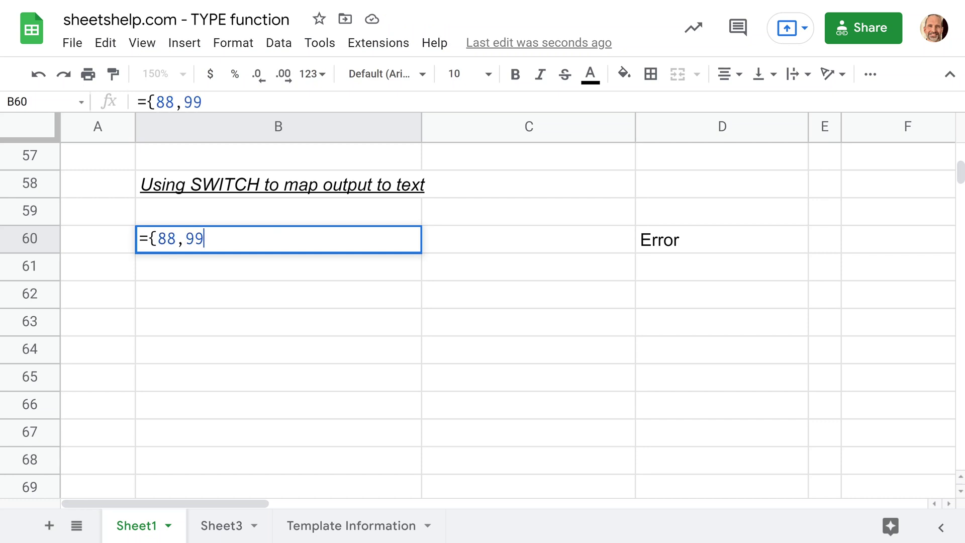
text(})
key(Return)
Step: Finish the array formula ={88,99} in B60 and inspect the SWITCH formula in D60
click(372, 251)
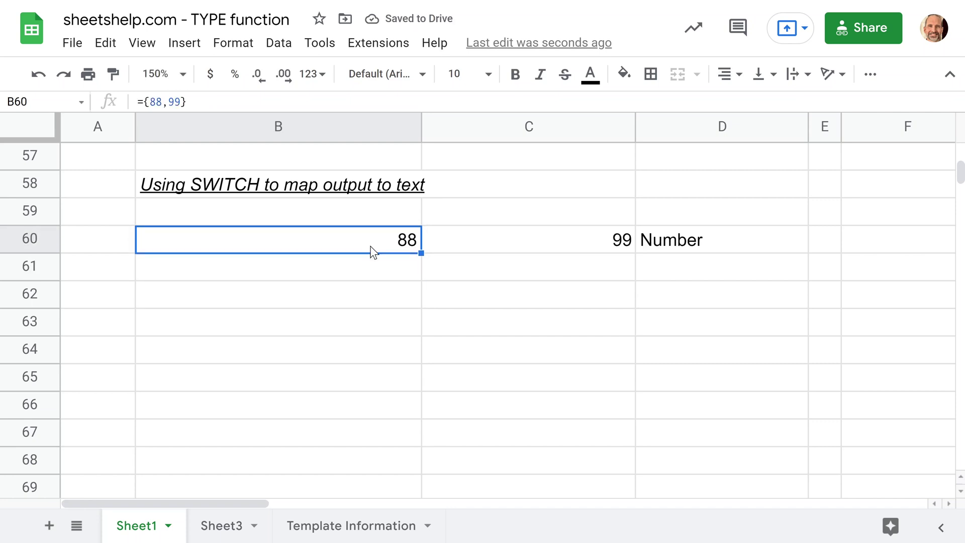
key(Right)
key(Right)
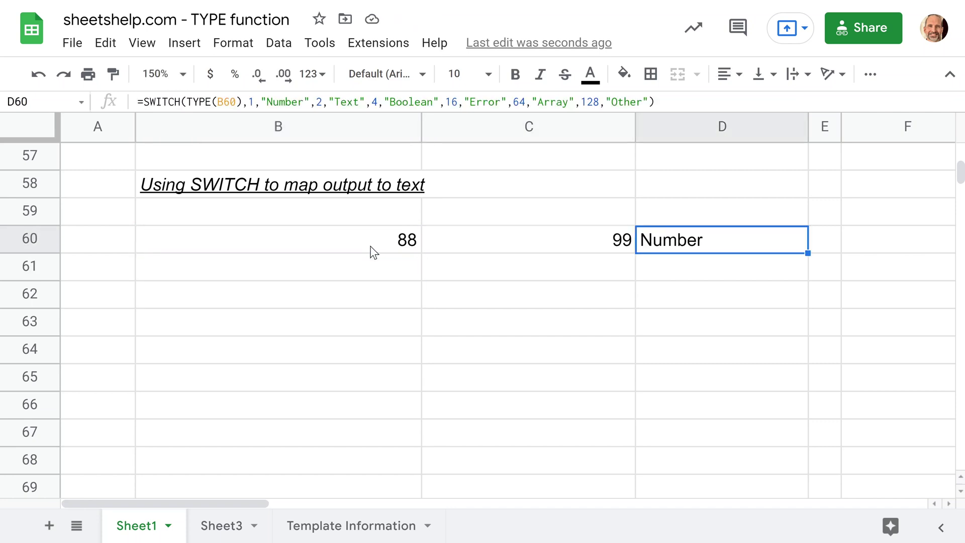
key(Left)
key(Left)
key(Right)
key(Right)
Step: Wrap the B60 reference in D60's SWITCH formula in curly braces, making it TYPE({B60})
double_click(681, 246)
click(759, 239)
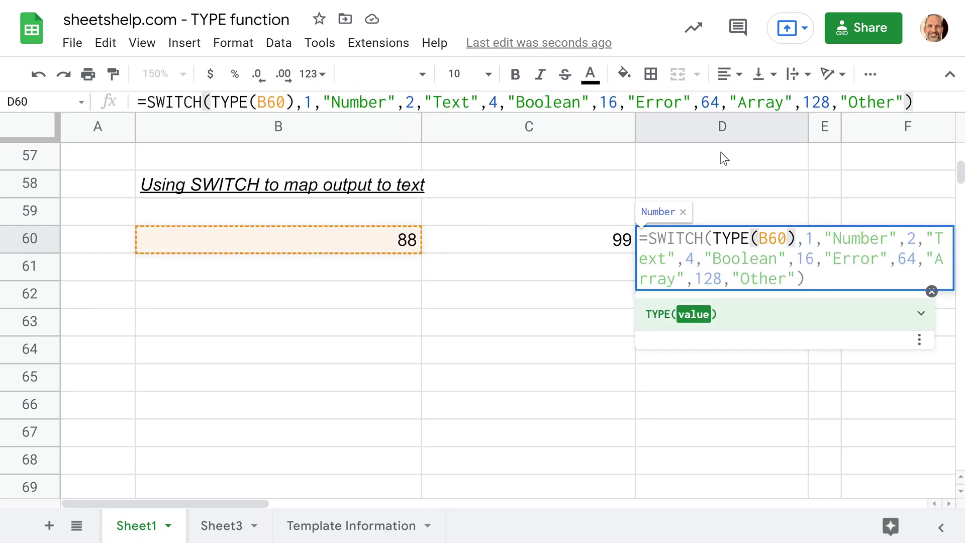
text({)
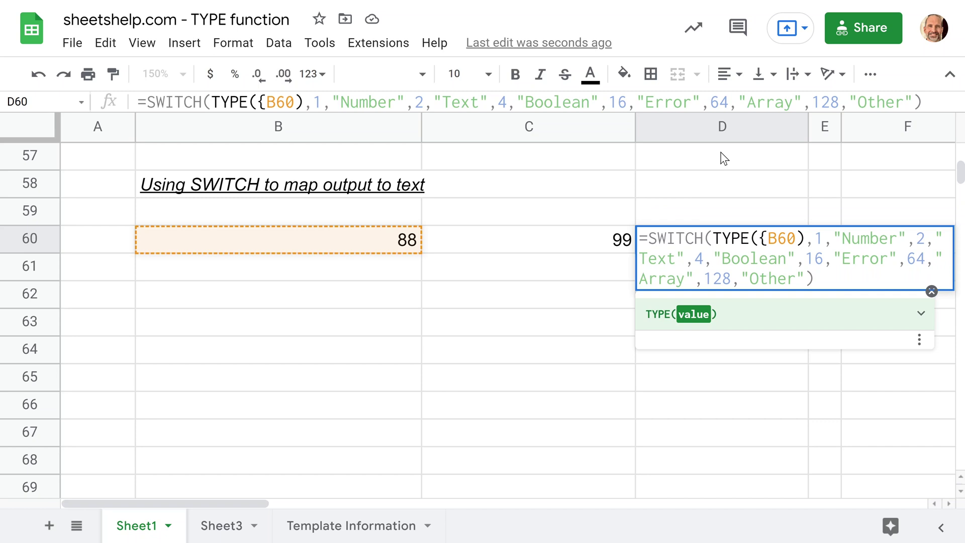
key(Right)
key(Right)
key(Right)
text(})
key(Return)
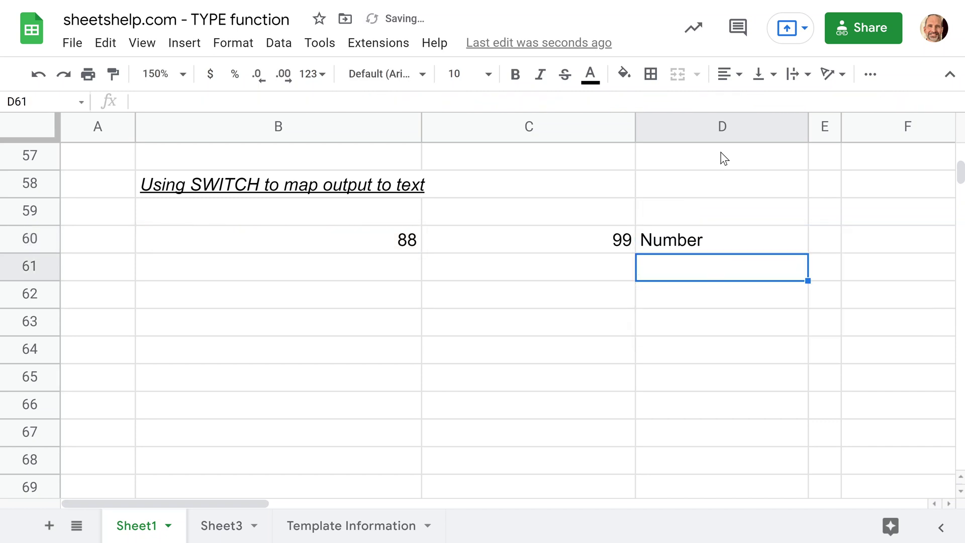
Step: Extend the braced reference in D60's SWITCH formula to the range {B60:C60}
key(Up)
key(F2)
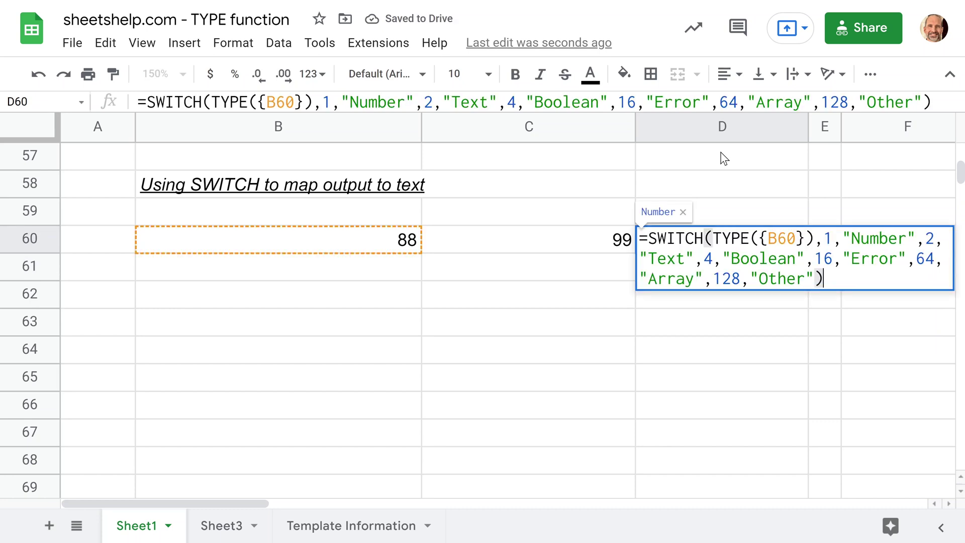
key(Left)
key(Up)
key(Left)
key(Up)
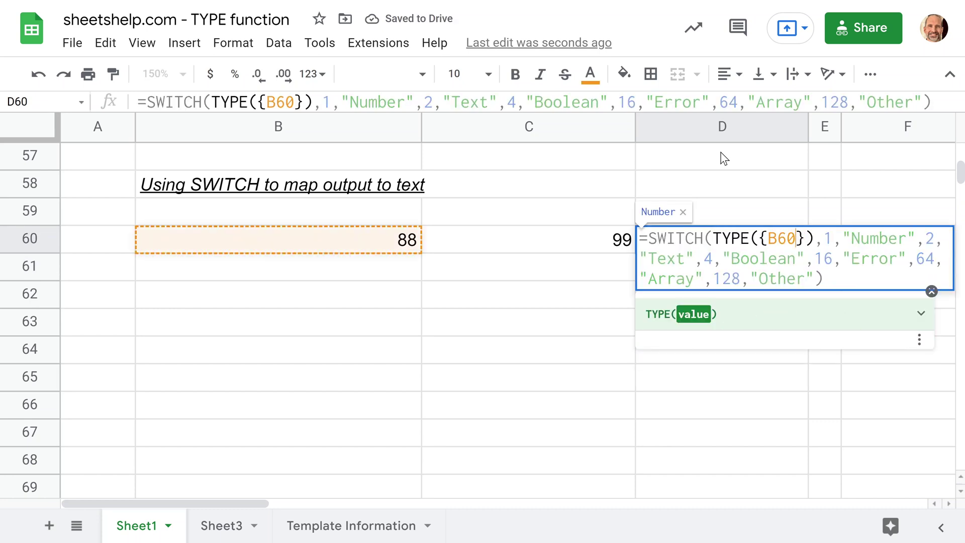
key(Left)
text(:)
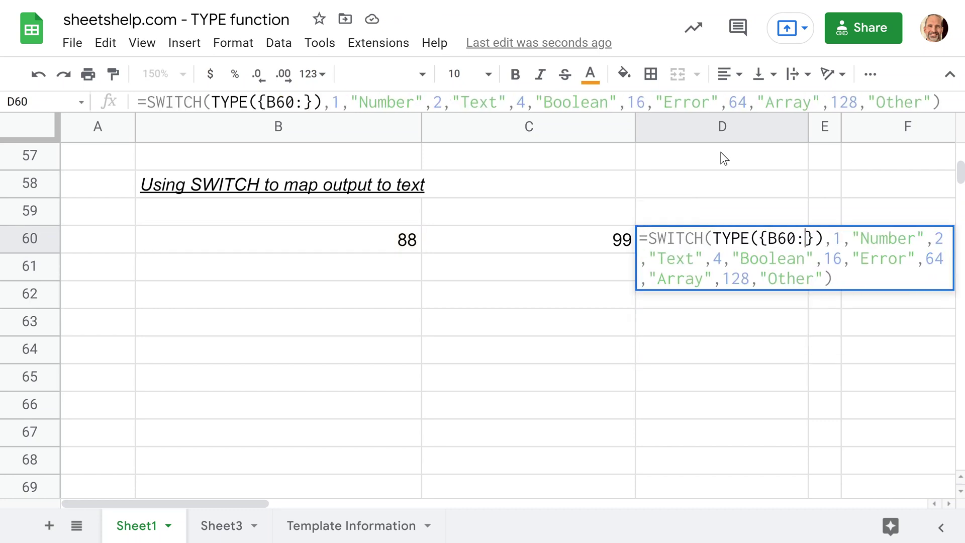
text(C60)
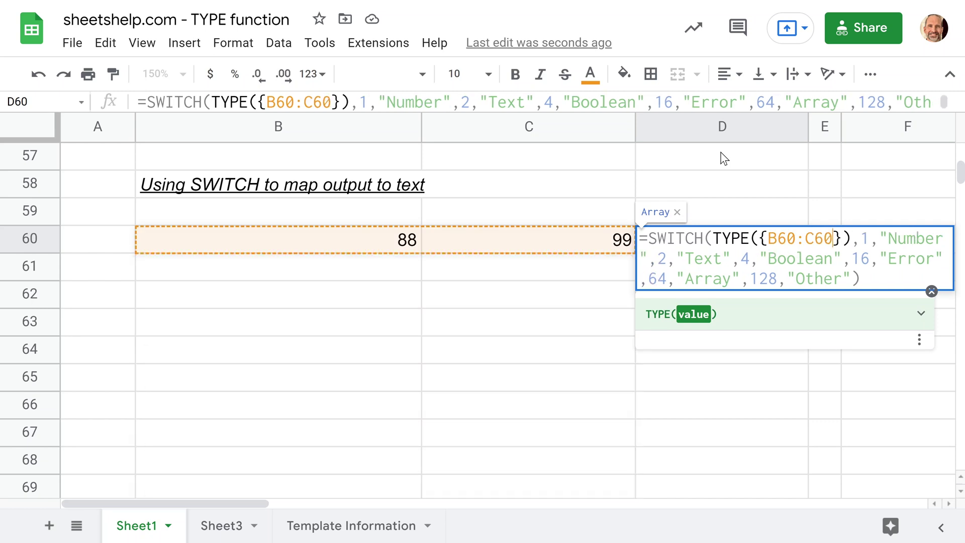
key(Return)
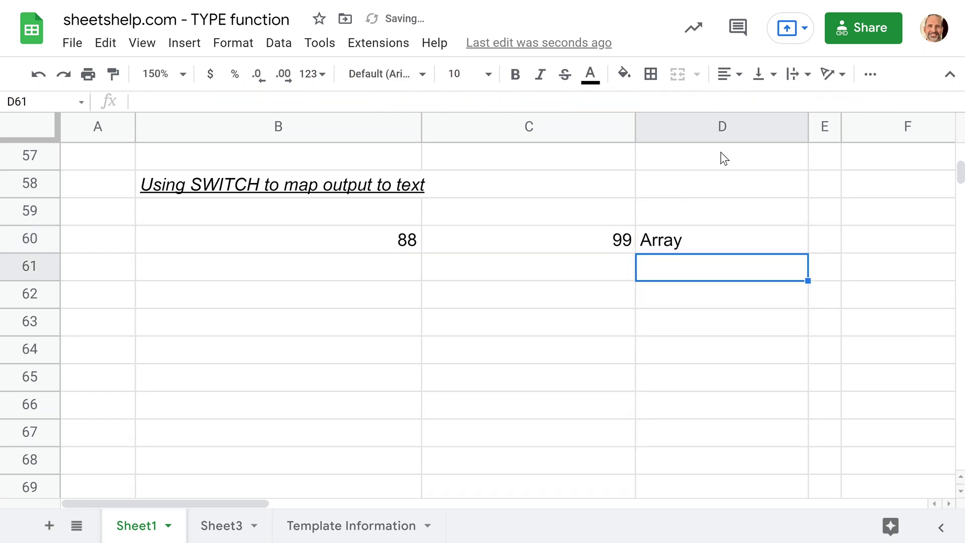
Step: Try to clear the spilled array value in C60 and compare it with the source formula in B60
key(Up)
key(Left)
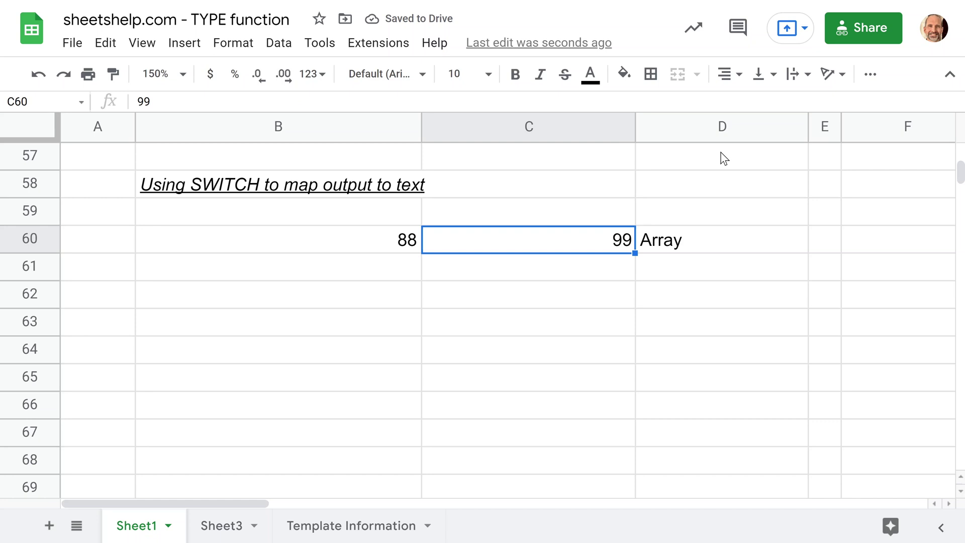
text(\)
key(Escape)
key(BackSpace)
key(Left)
key(Right)
key(Left)
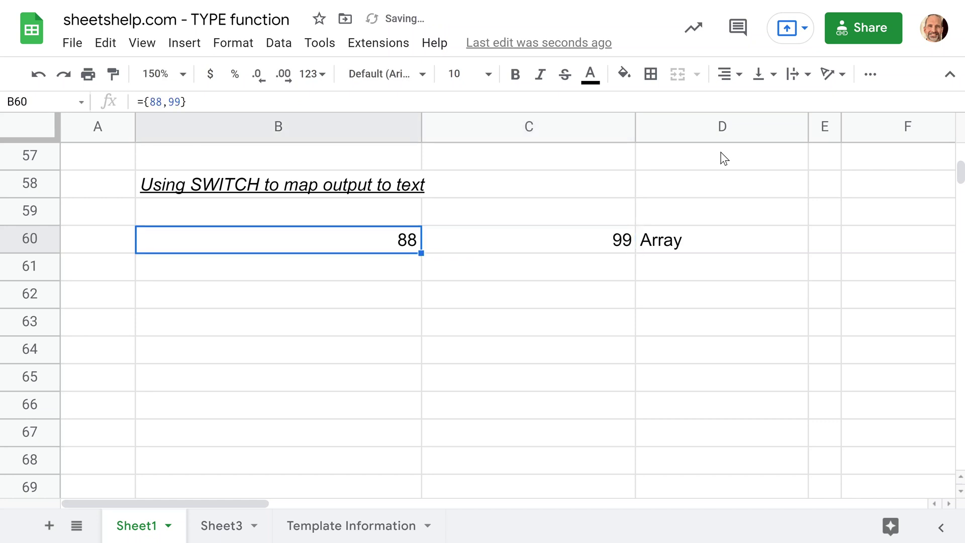
key(Right)
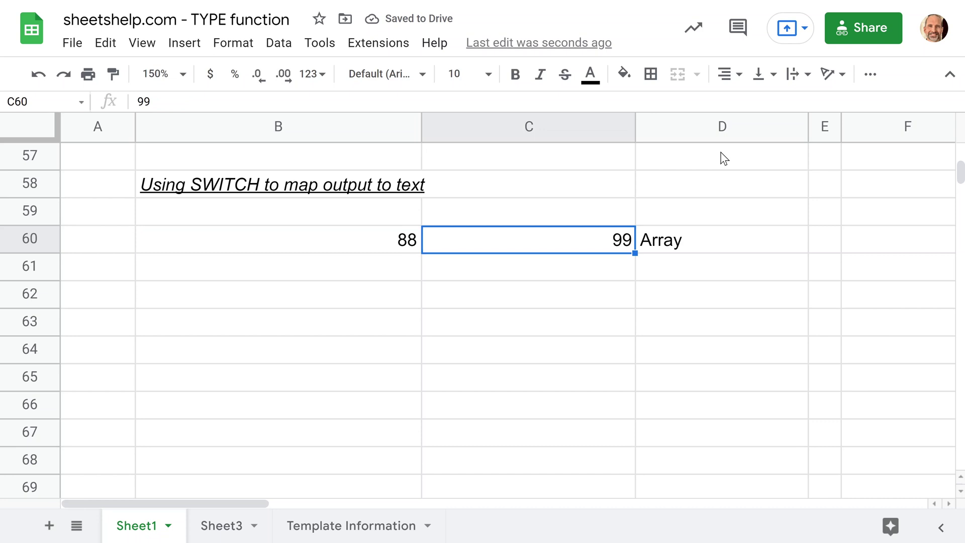
key(Right)
key(Left)
key(Left)
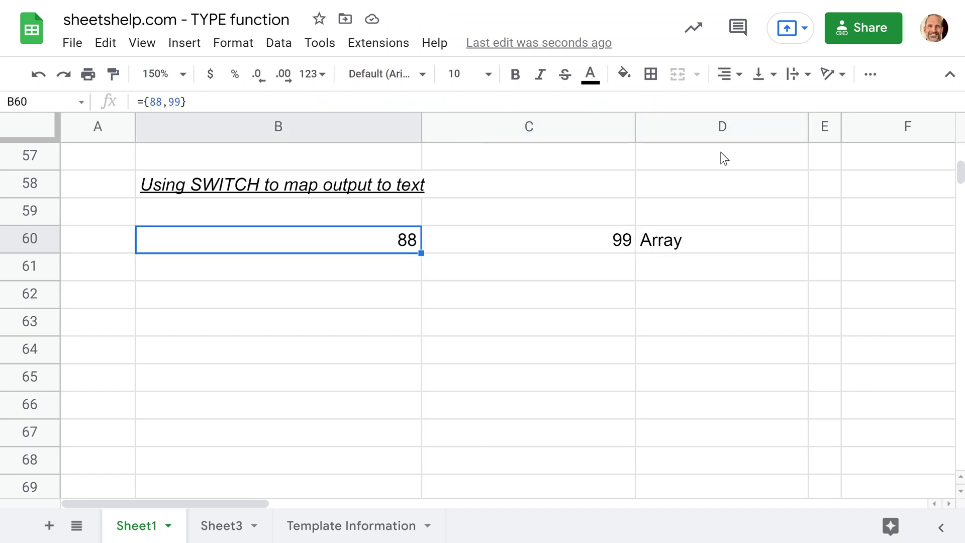
Step: Copy the image from C56 into B60, replacing the array formula, to test the SWITCH mapping
scroll(332, 253, up, 5)
scroll(331, 252, down, 2)
click(505, 354)
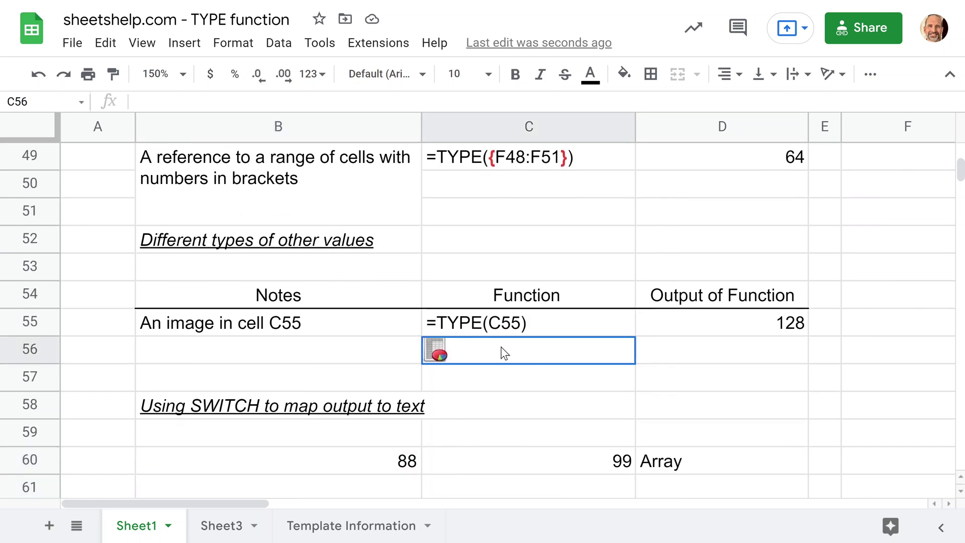
key(ctrl+c)
scroll(504, 353, down, 3)
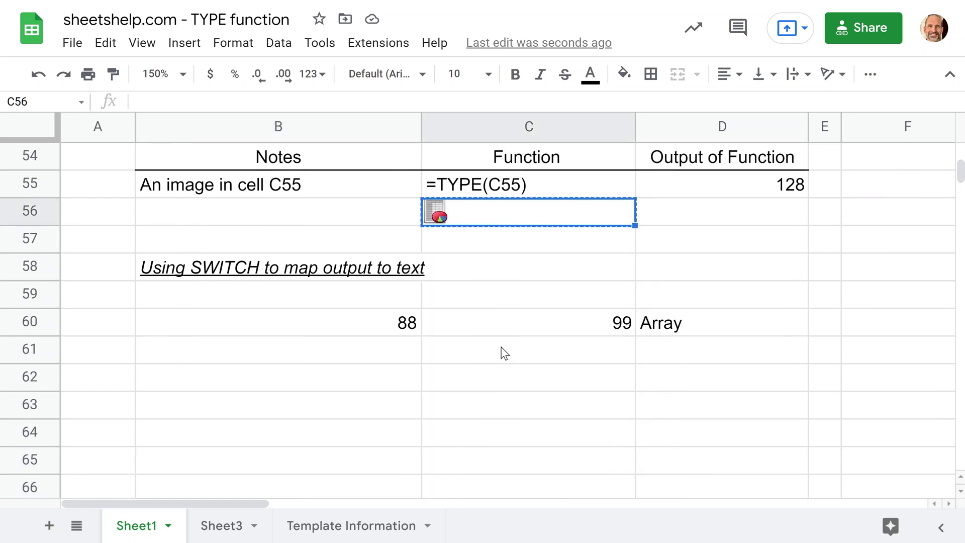
scroll(345, 276, down, 2)
click(346, 277)
scroll(349, 279, down, 1)
key(ctrl+v)
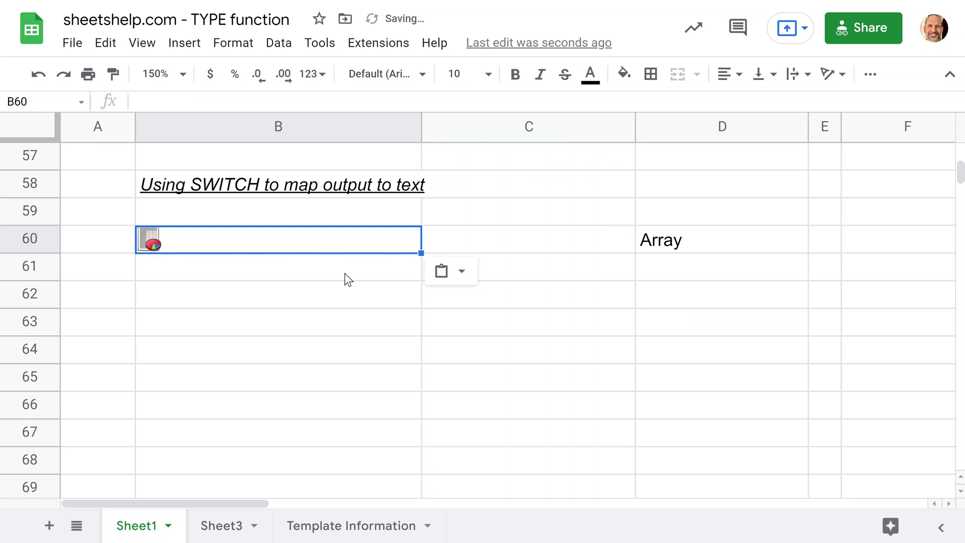
Step: Change the TYPE argument in D60's SWITCH formula back to the single cell B60 without braces
key(Right)
key(Right)
key(Return)
drag(759, 239, 805, 238)
click(759, 236)
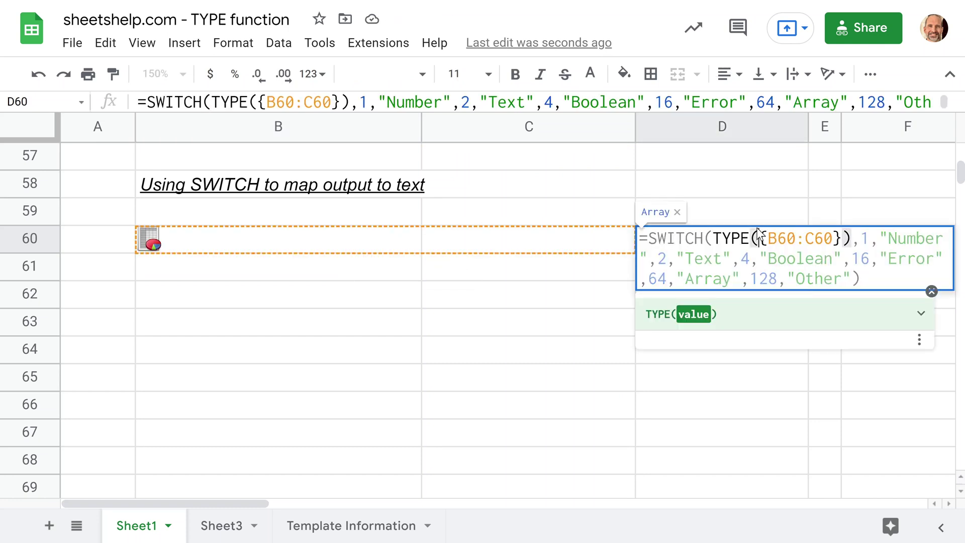
key(Delete)
key(Right)
key(Right)
key(Right)
key(Right)
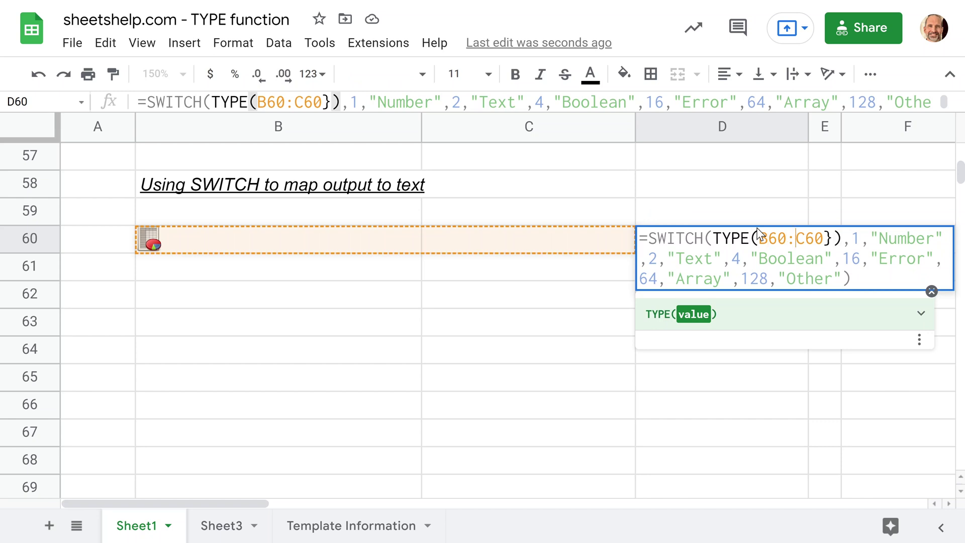
key(BackSpace)
key(Delete)
key(Delete)
key(Delete)
key(Delete)
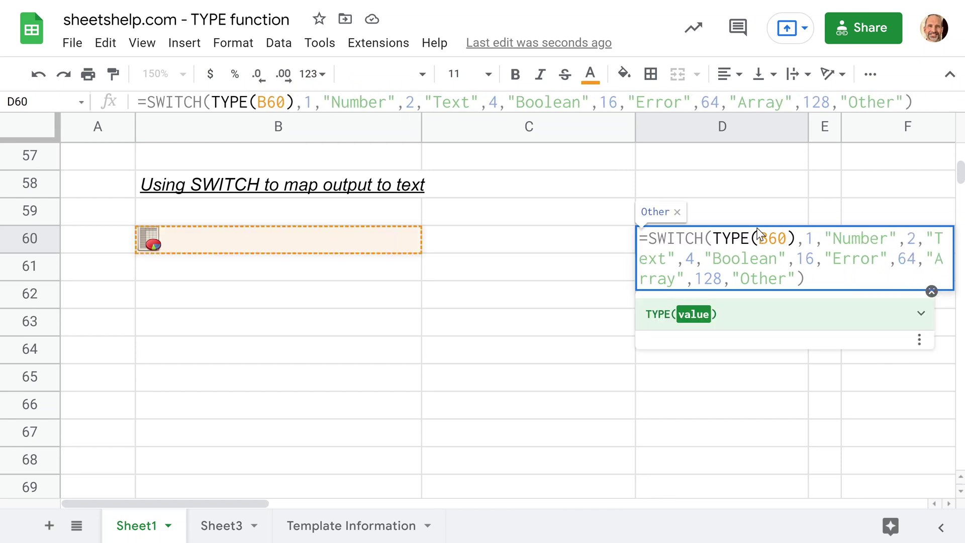
key(Return)
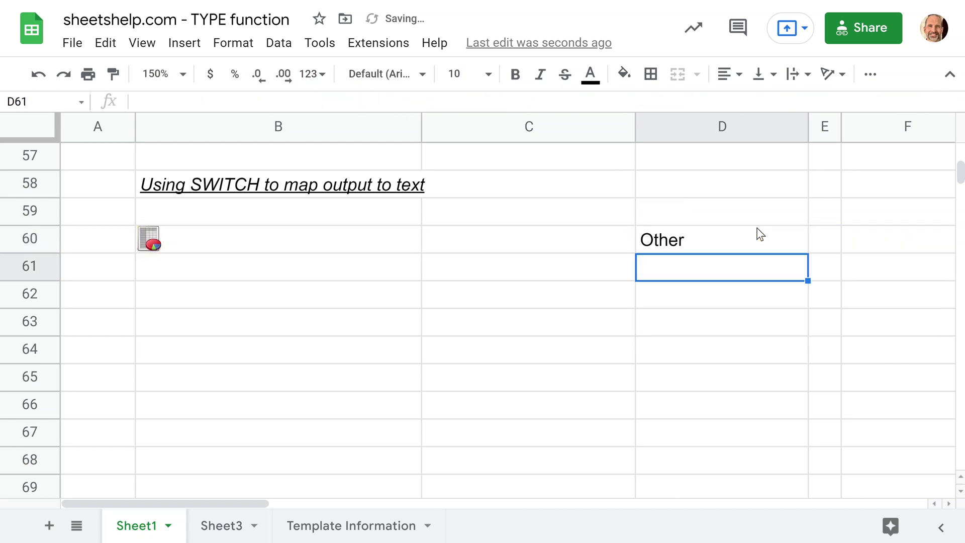
Step: Open the SWITCH formula in D60 and review its case and value pairs, starting from the final "Other" value
double_click(737, 244)
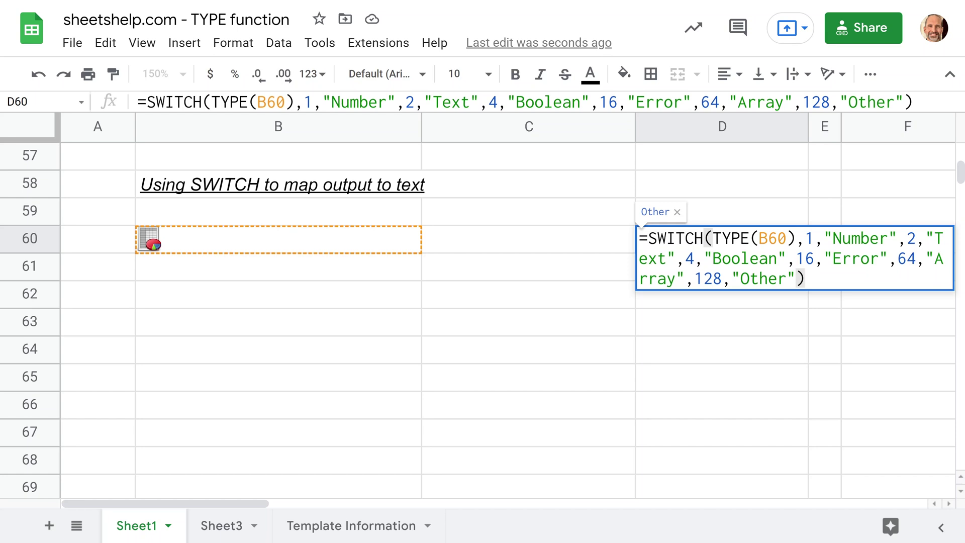
key(Left)
key(Left)
key(Left)
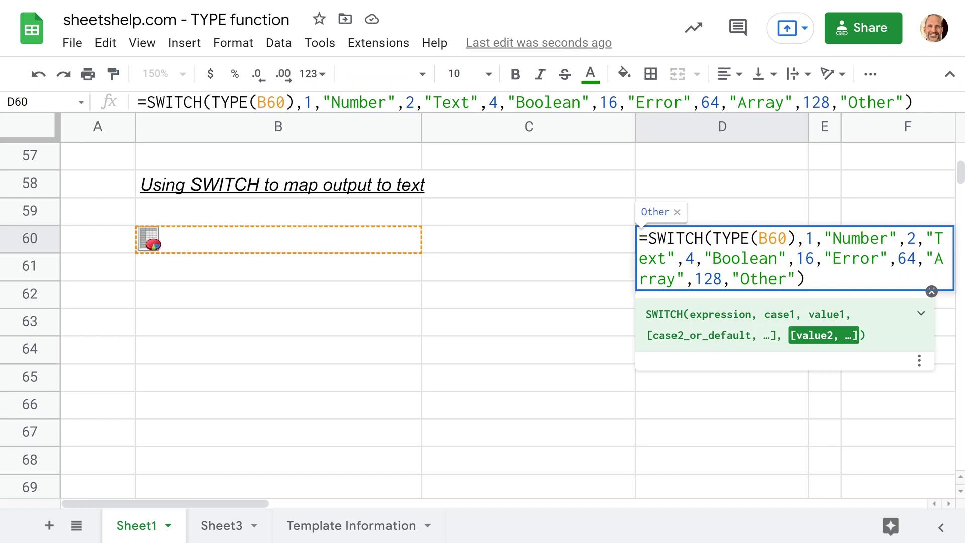